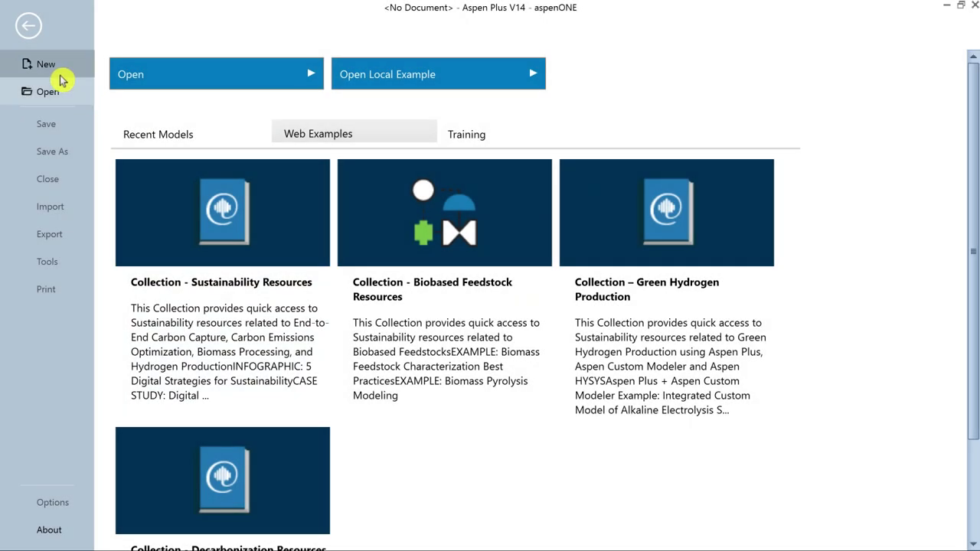
Create a new simulation and add the components DECANE, WATER and CO2.
{"action": "left_click", "coordinate": [50, 69]}
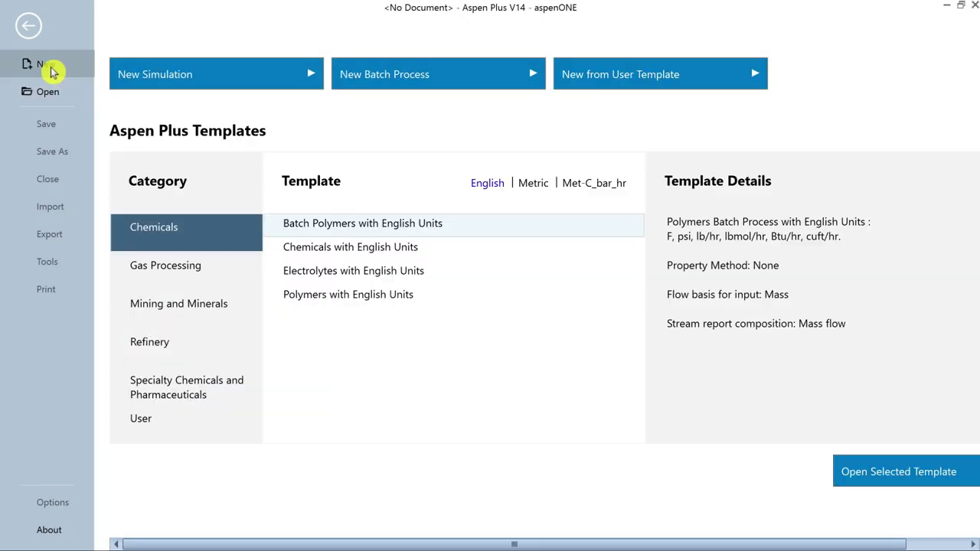
{"action": "left_click", "coordinate": [234, 77]}
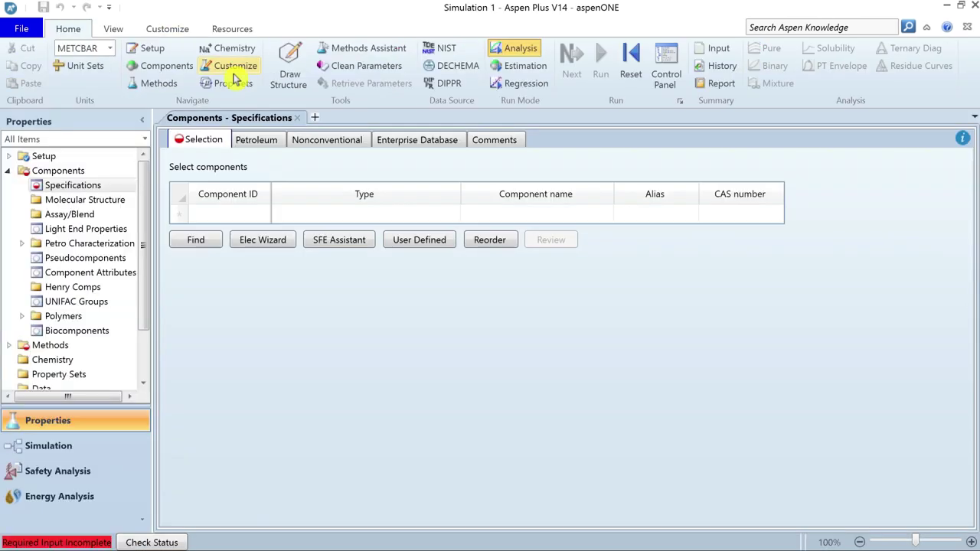
{"action": "left_click", "coordinate": [245, 216]}
{"action": "type", "text": "DECANE"}
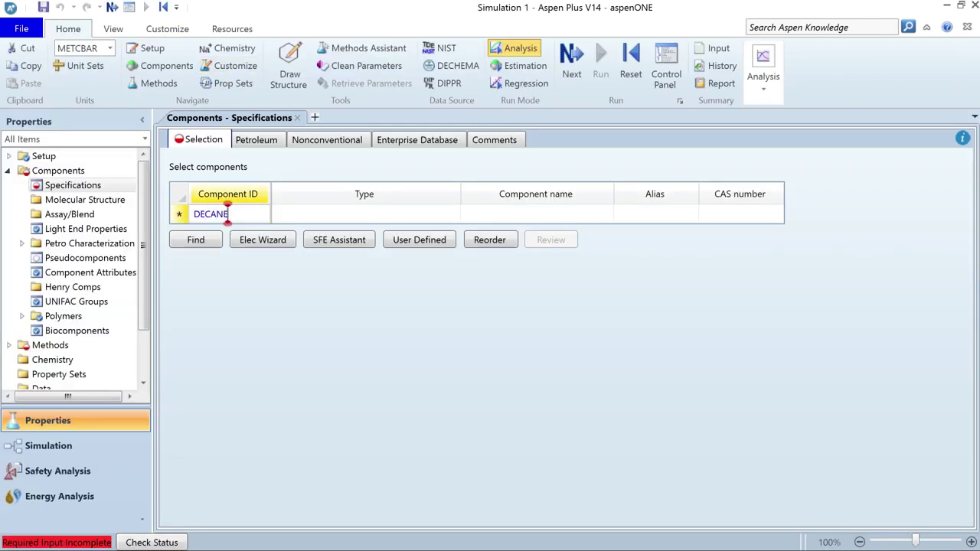
{"action": "key", "text": "Return"}
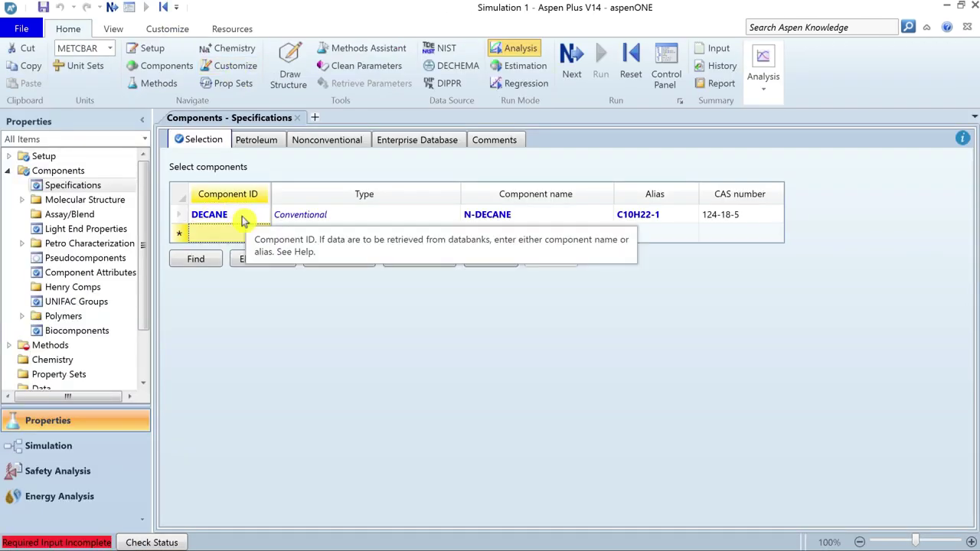
{"action": "type", "text": "WATER"}
{"action": "key", "text": "Return"}
{"action": "type", "text": "CO2"}
{"action": "key", "text": "Return"}
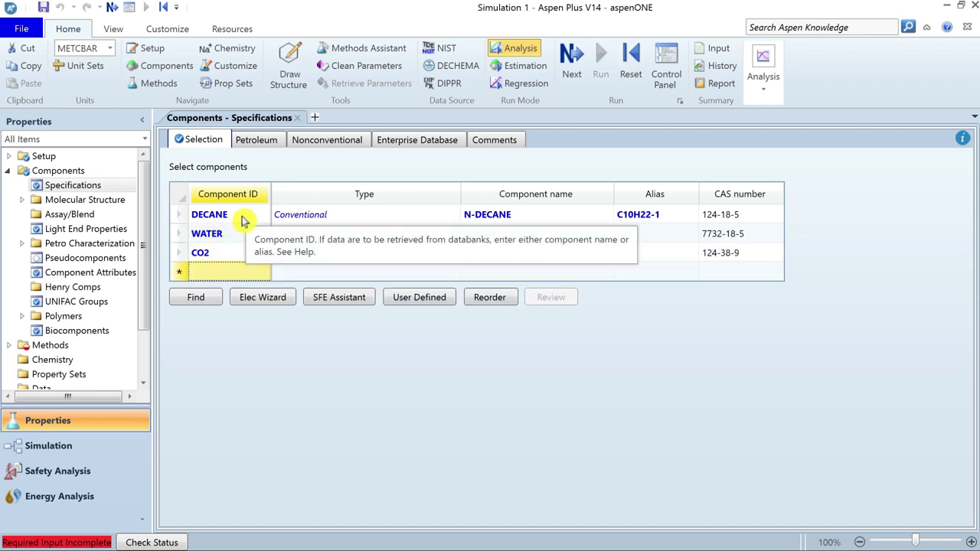
Go to the property methods specification and set the method to UNIQUAC.
{"action": "left_click", "coordinate": [566, 61]}
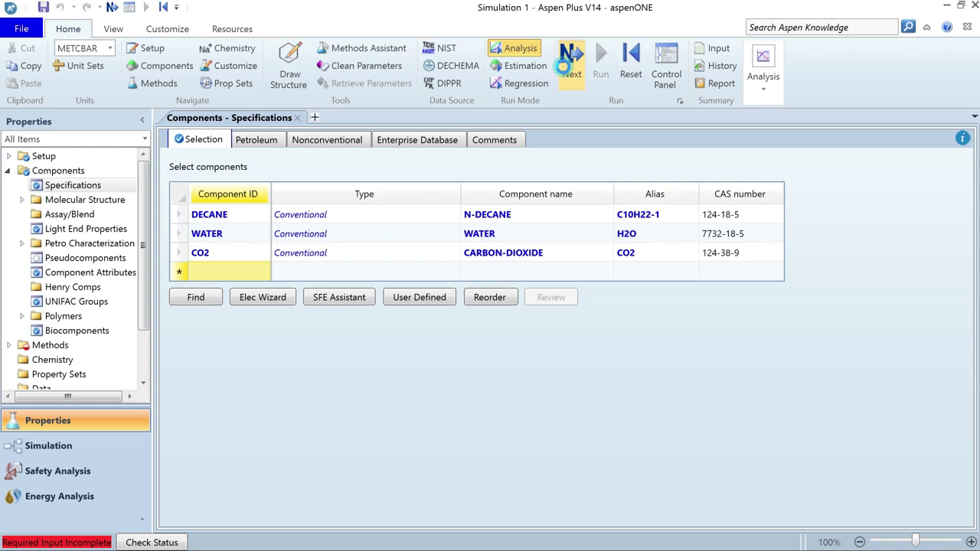
{"action": "left_click", "coordinate": [567, 69]}
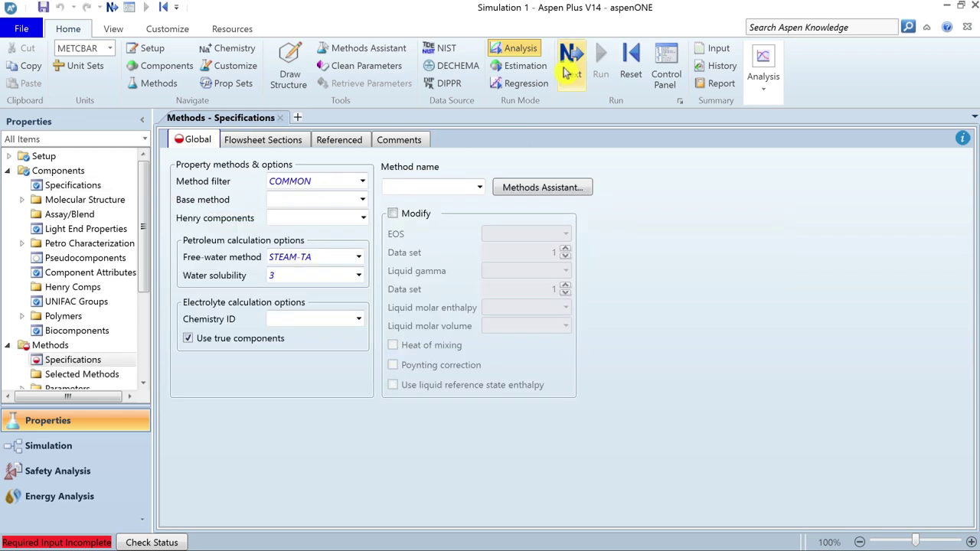
{"action": "left_click", "coordinate": [445, 190]}
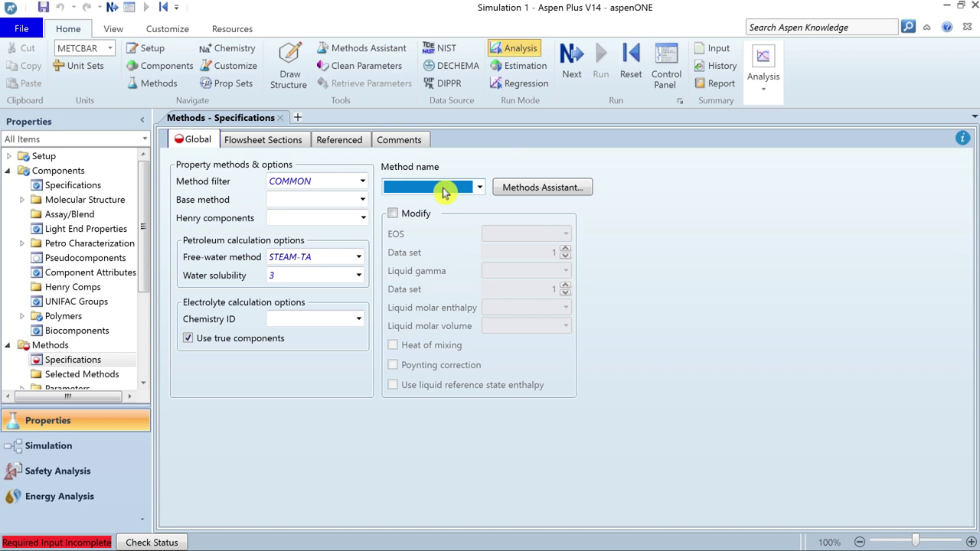
{"action": "type", "text": "u"}
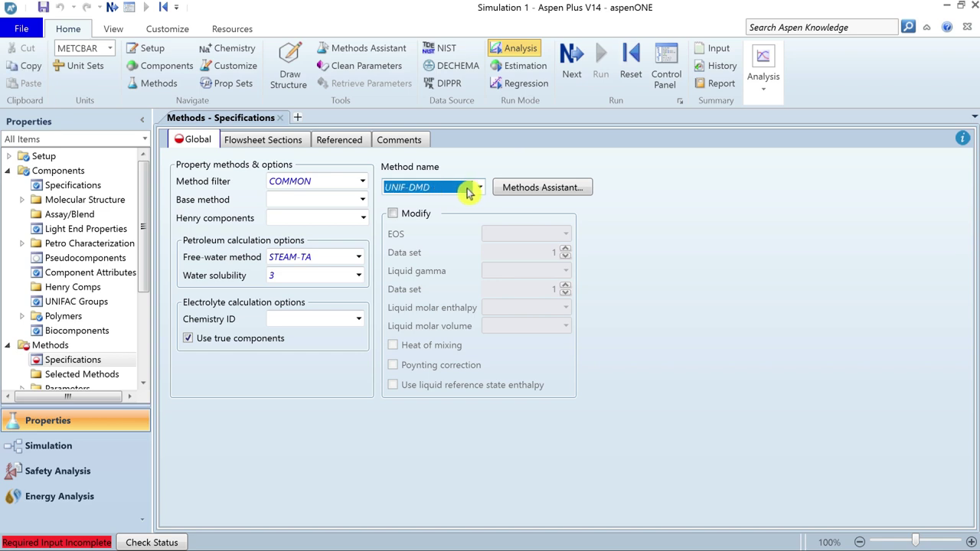
{"action": "left_click", "coordinate": [480, 187]}
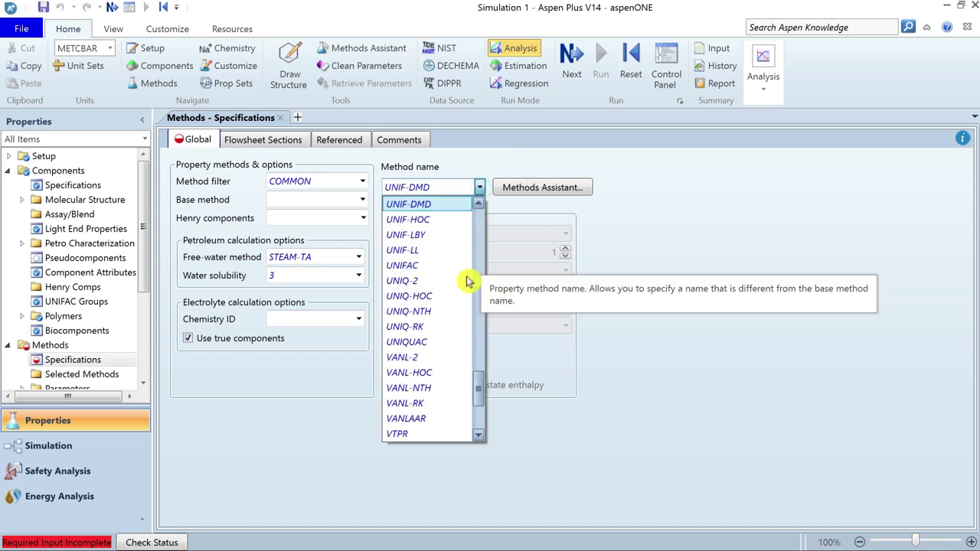
{"action": "left_click", "coordinate": [431, 342]}
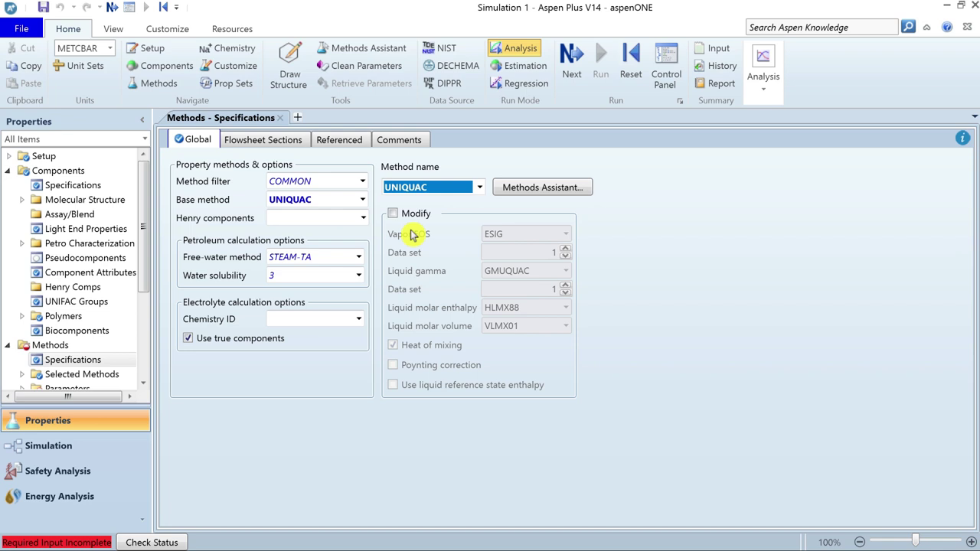
Bring up the UNIQ-1 binary interaction parameters and run the property analysis.
{"action": "left_click", "coordinate": [571, 73]}
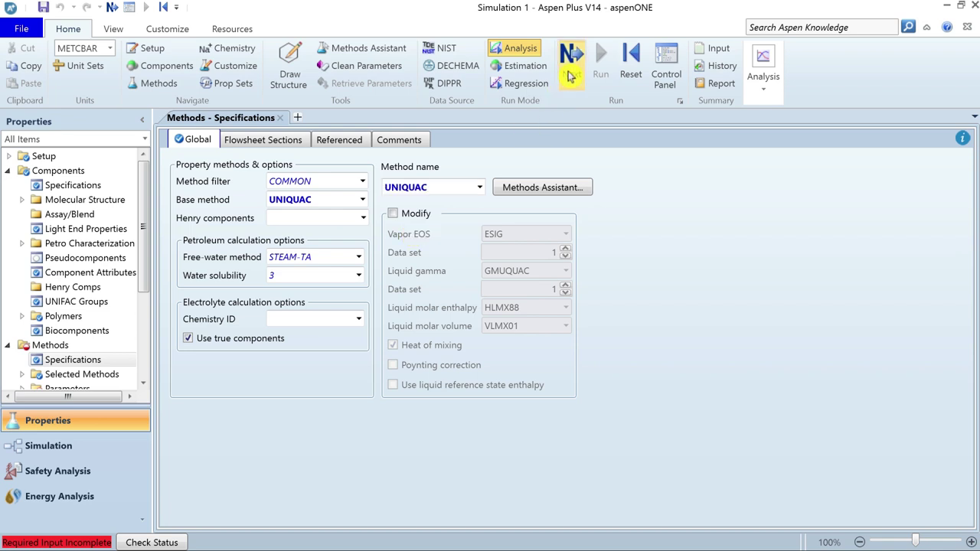
{"action": "left_click", "coordinate": [570, 73]}
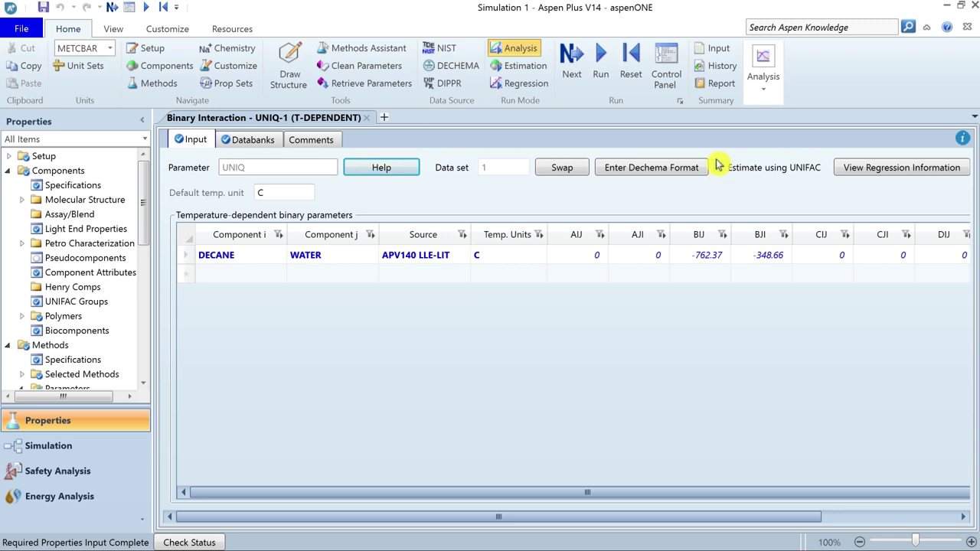
{"action": "left_click", "coordinate": [597, 73]}
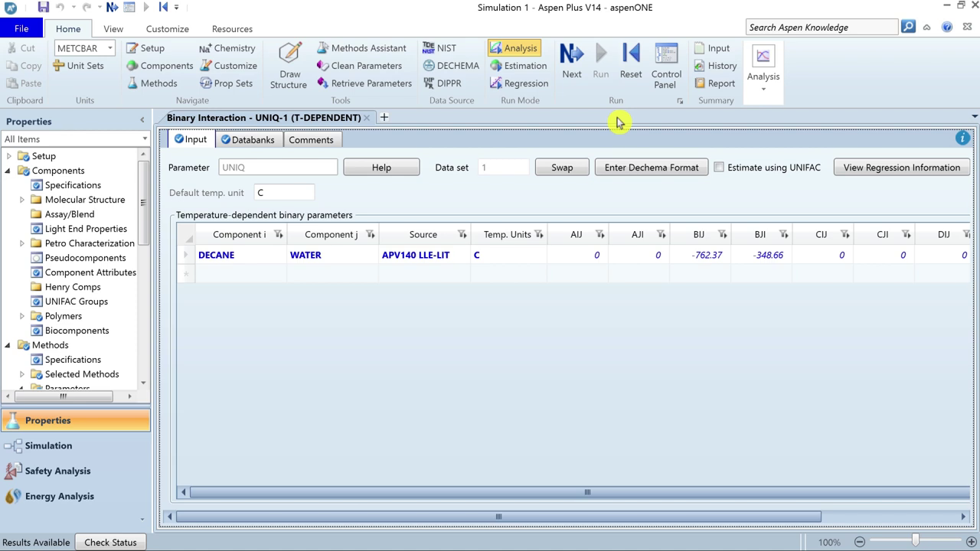
Save the simulation as the compound file LEC-2.3.
{"action": "key", "text": "ctrl+s"}
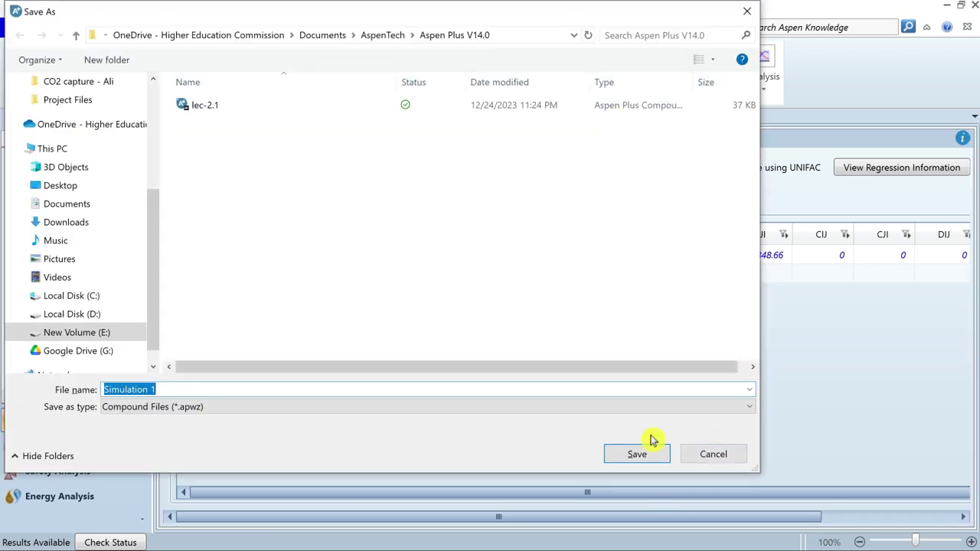
{"action": "type", "text": "LEC-2.3"}
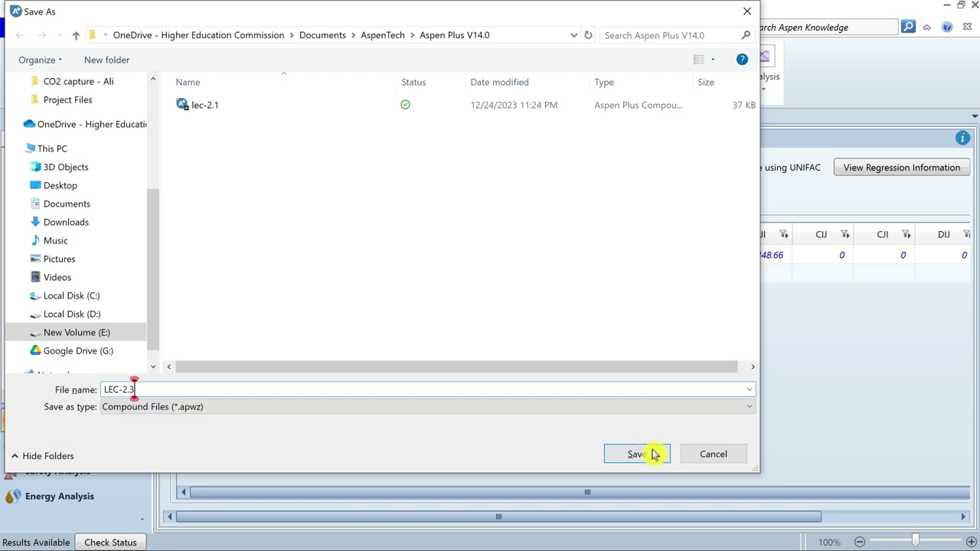
{"action": "left_click", "coordinate": [651, 454]}
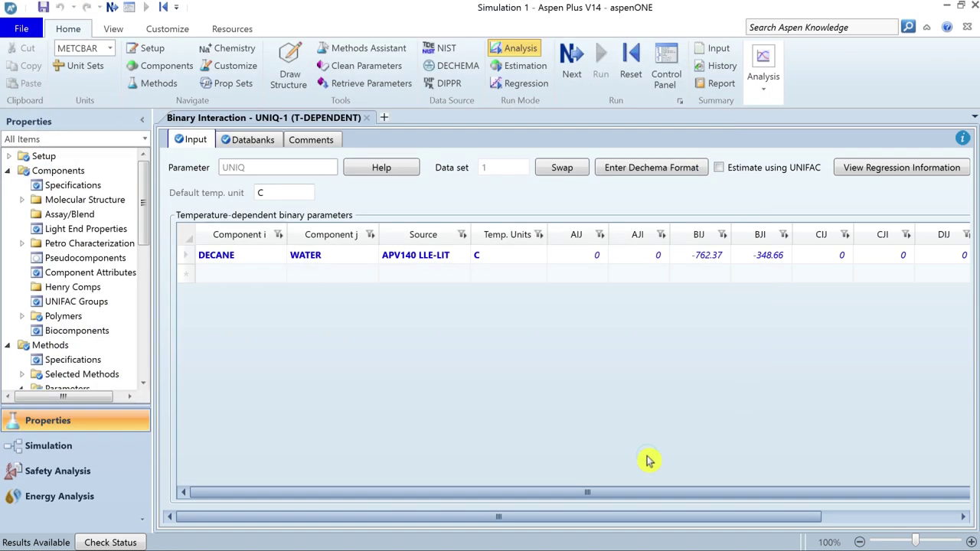
Switch to the simulation environment and display the available separator models.
{"action": "left_click", "coordinate": [58, 450]}
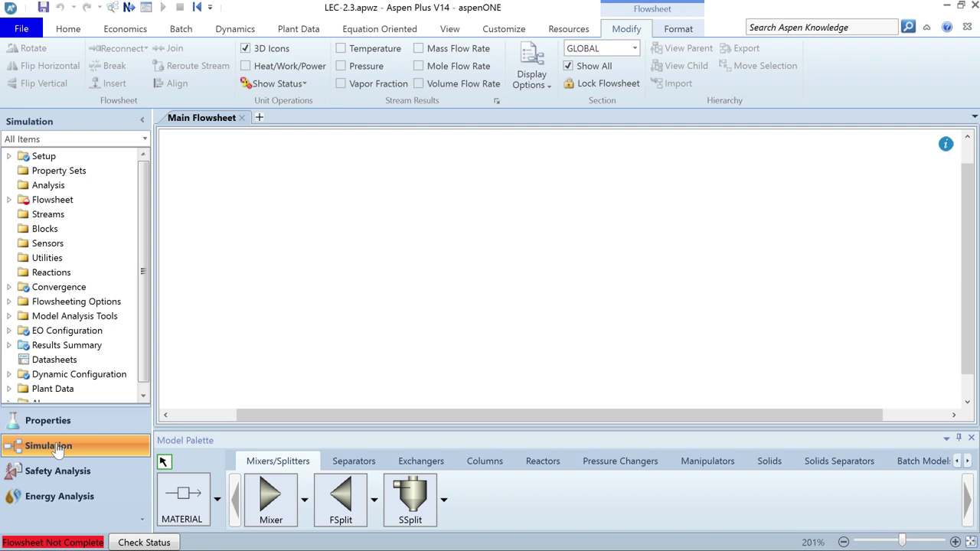
{"action": "left_click", "coordinate": [367, 467]}
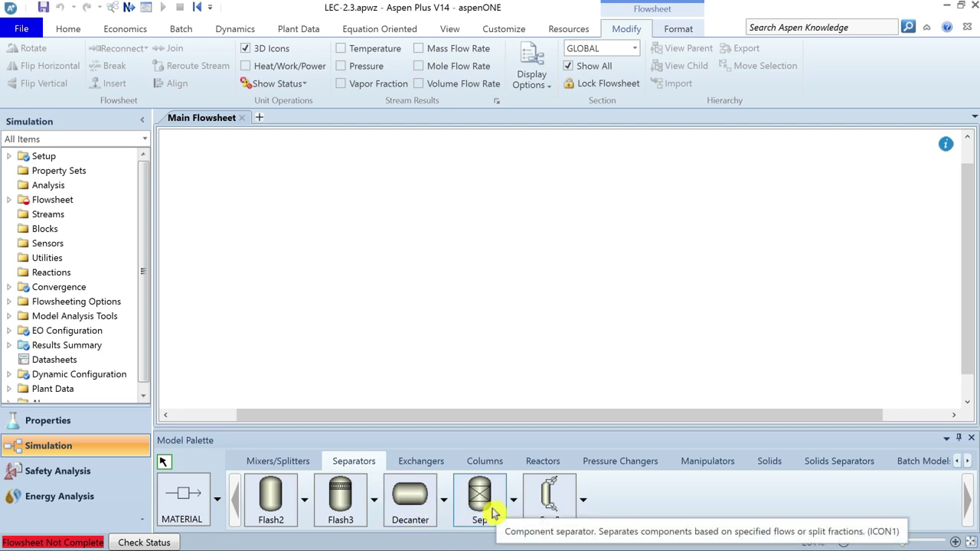
Consult the help overview that compares the separator unit operation models, and close it after reading.
{"action": "left_click", "coordinate": [561, 523]}
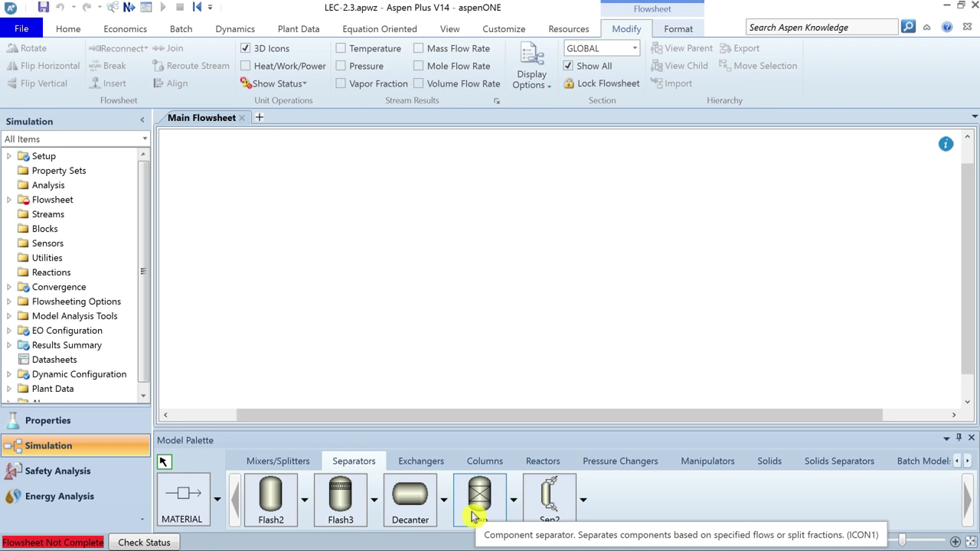
{"action": "left_click", "coordinate": [948, 28]}
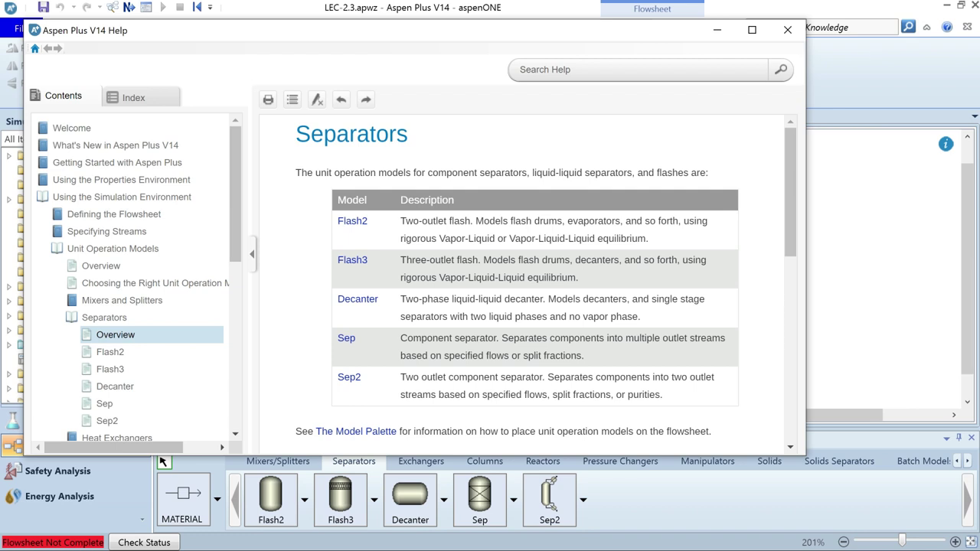
{"action": "left_click", "coordinate": [787, 29]}
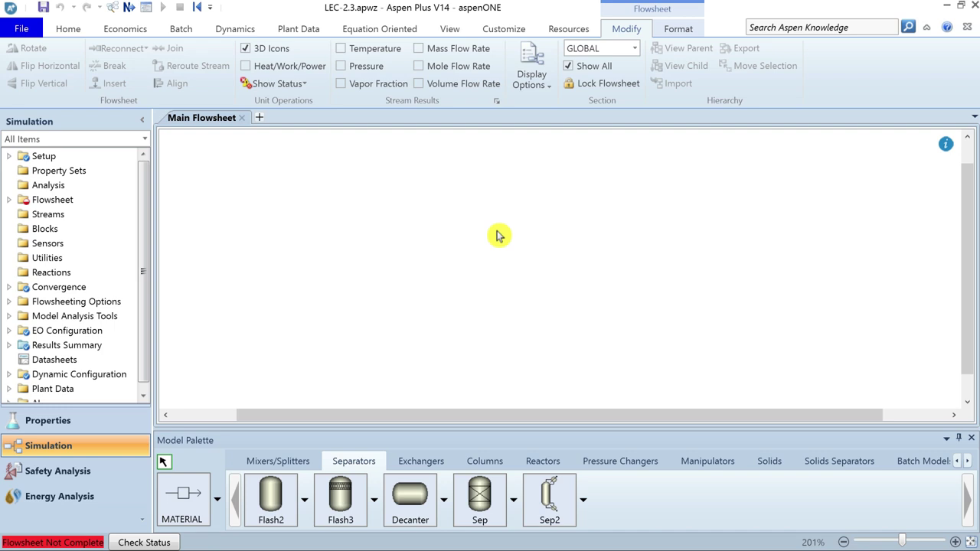
Place a Flash3 separator near the middle of the flowsheet and name the block FLASH3.
{"action": "left_click", "coordinate": [349, 496]}
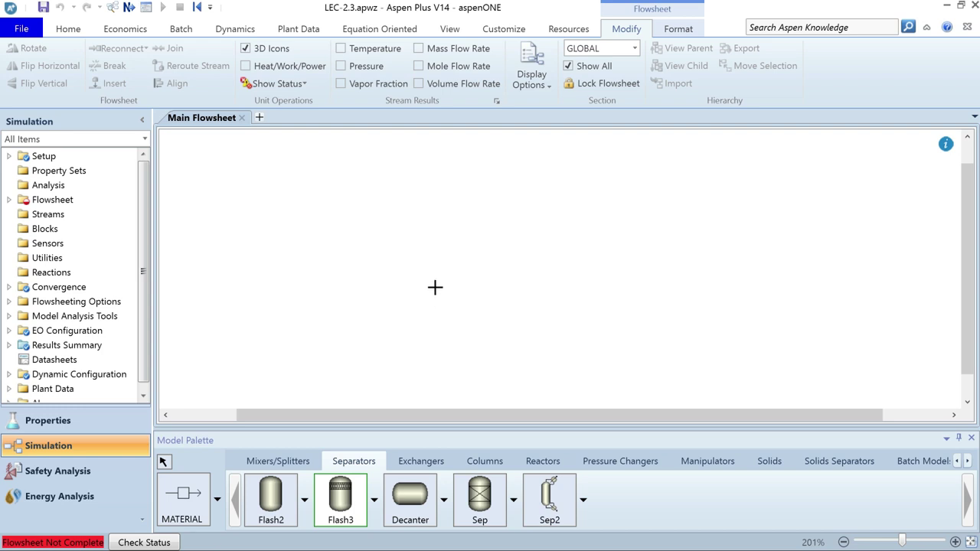
{"action": "left_click", "coordinate": [435, 239]}
{"action": "type", "text": "FLASH3"}
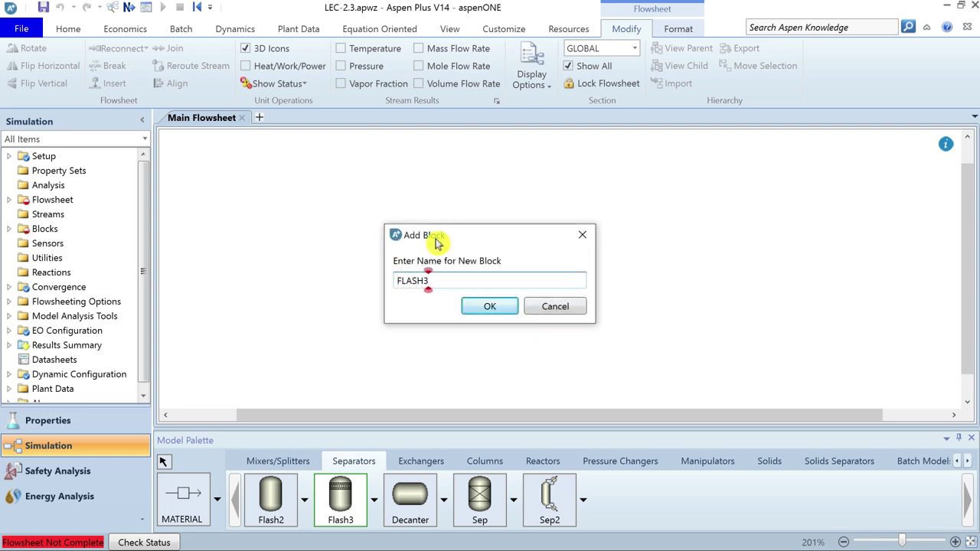
{"action": "key", "text": "Return"}
Connect a material stream named FEED to the inlet of the FLASH3 block.
{"action": "left_click", "coordinate": [183, 503]}
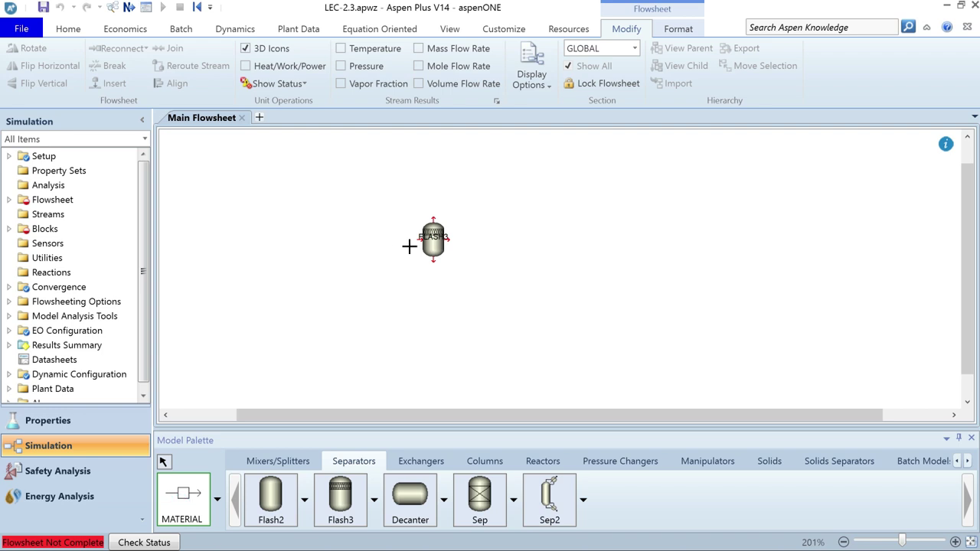
{"action": "left_click", "coordinate": [420, 238]}
{"action": "left_click", "coordinate": [244, 247]}
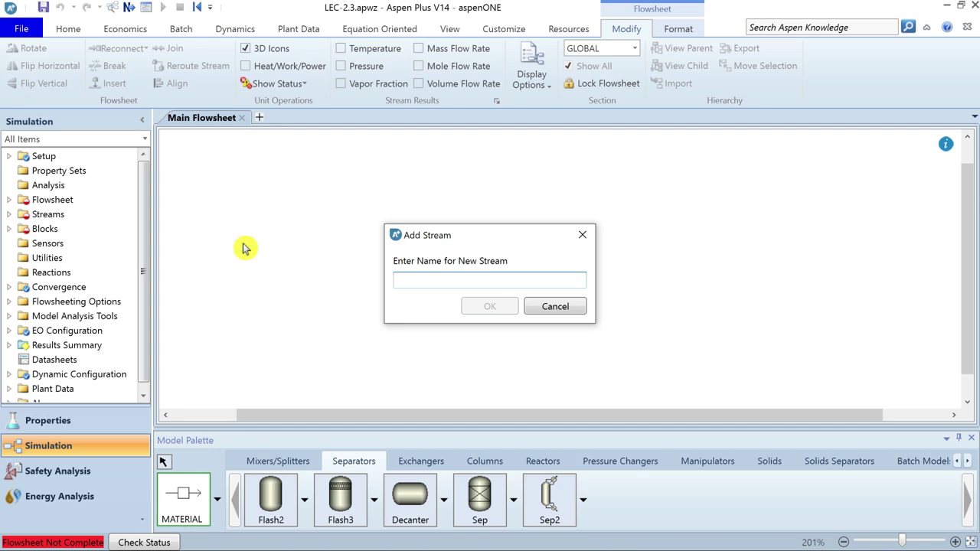
{"action": "type", "text": "FEED"}
{"action": "key", "text": "Return"}
Draw a vapor outlet stream named VAP from the top of the FLASH3 block.
{"action": "left_click", "coordinate": [433, 221]}
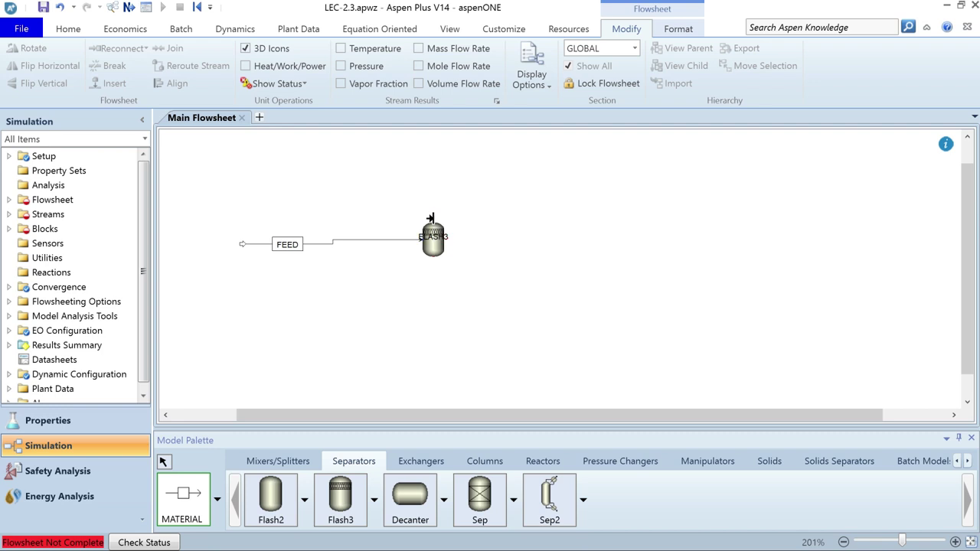
{"action": "left_click", "coordinate": [564, 179]}
{"action": "type", "text": "VAP"}
{"action": "key", "text": "Return"}
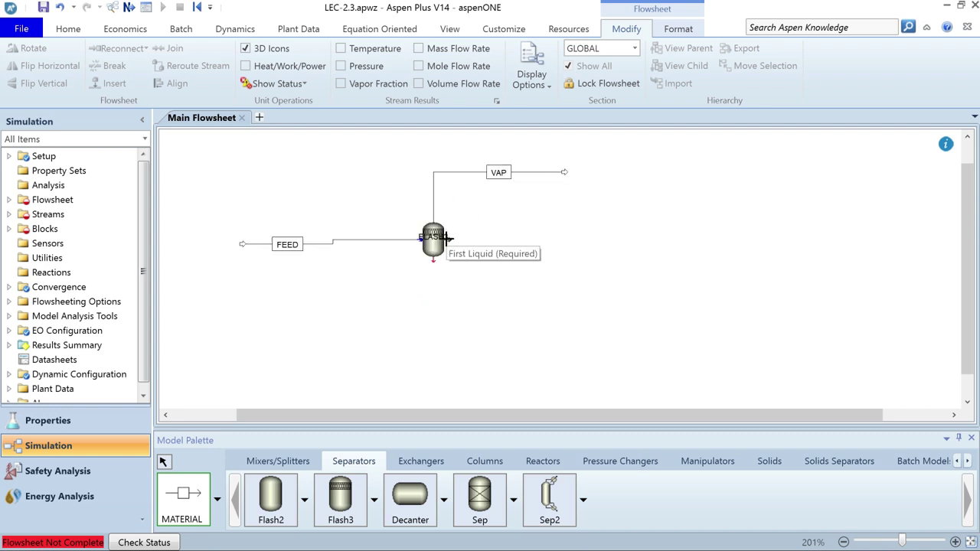
Draw the first liquid outlet stream from the FLASH3 block and name it LIQ1.
{"action": "left_click", "coordinate": [446, 238]}
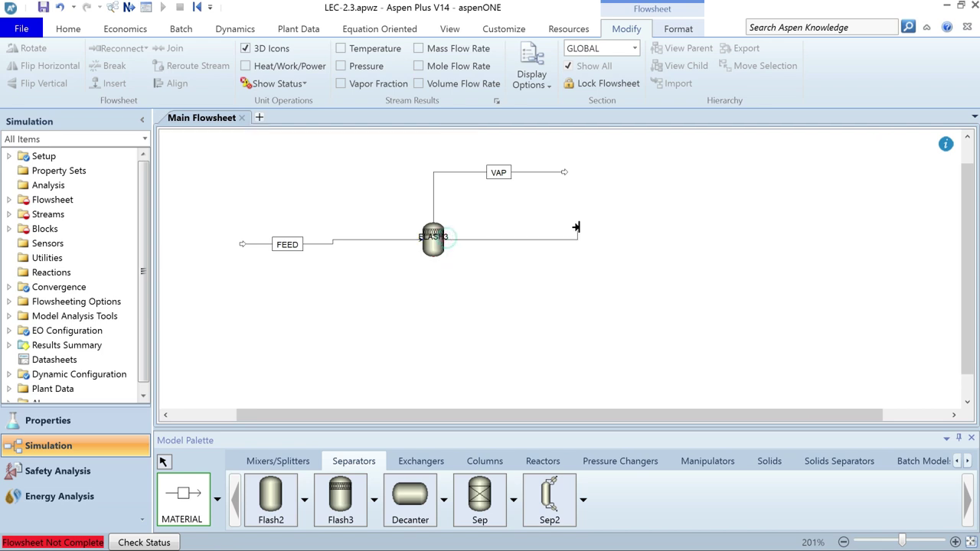
{"action": "left_click", "coordinate": [578, 244]}
{"action": "type", "text": "LIQ"}
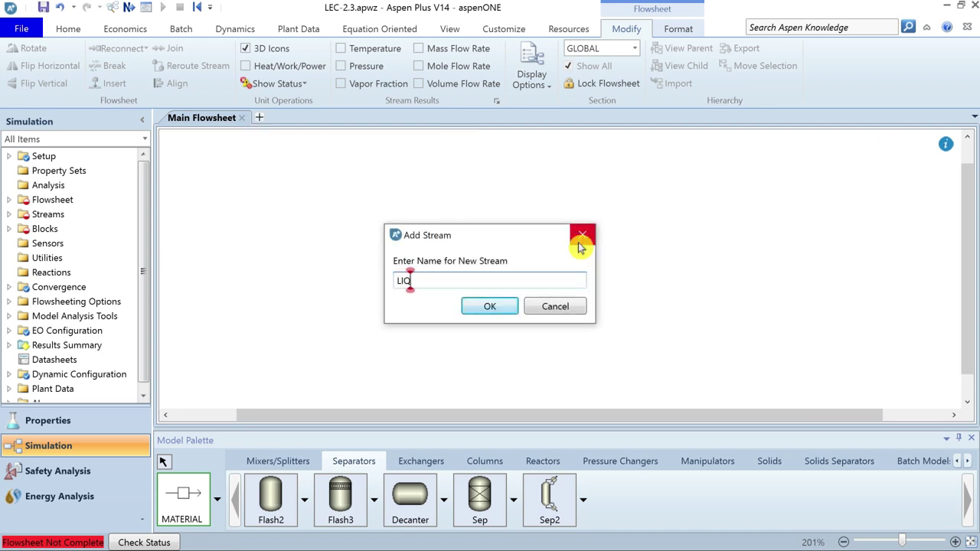
{"action": "key", "text": "Return"}
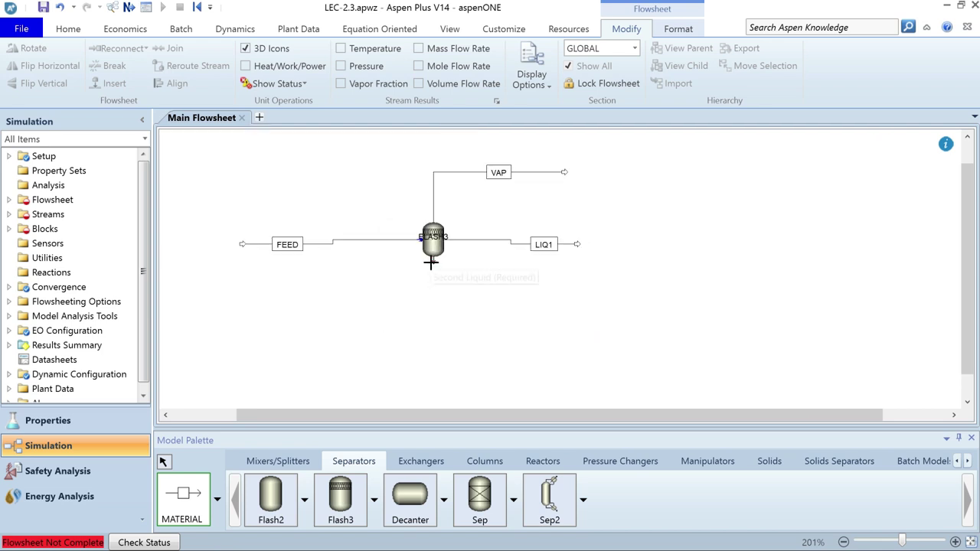
Draw the second liquid outlet stream from the bottom of the FLASH3 block, name it LIQ2, and end stream drawing.
{"action": "left_click", "coordinate": [431, 262]}
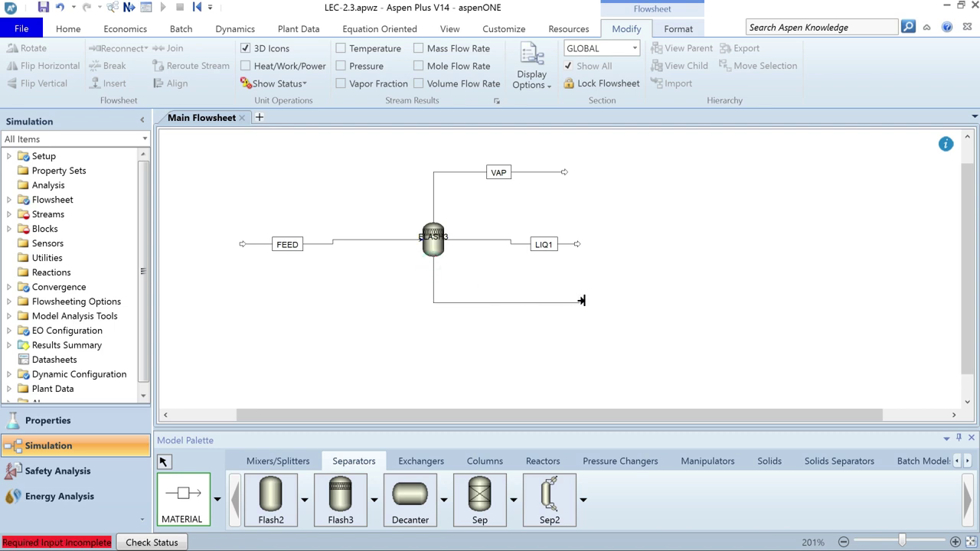
{"action": "left_click", "coordinate": [579, 299]}
{"action": "type", "text": "LIQ2"}
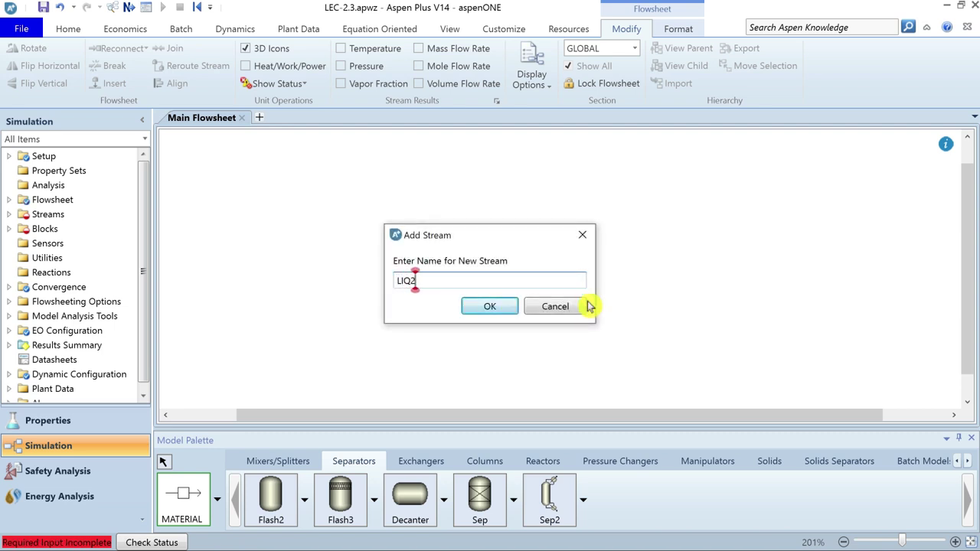
{"action": "key", "text": "Return"}
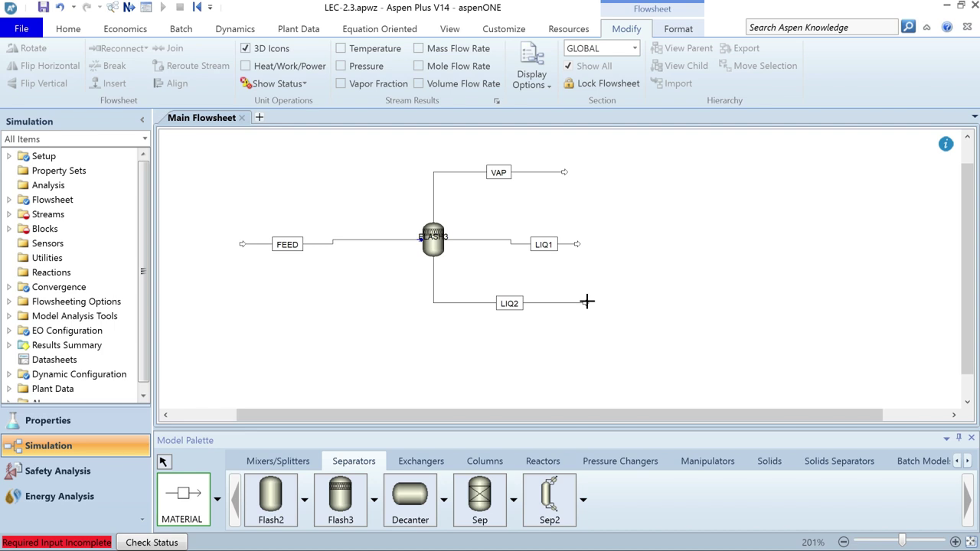
{"action": "key", "text": "Escape"}
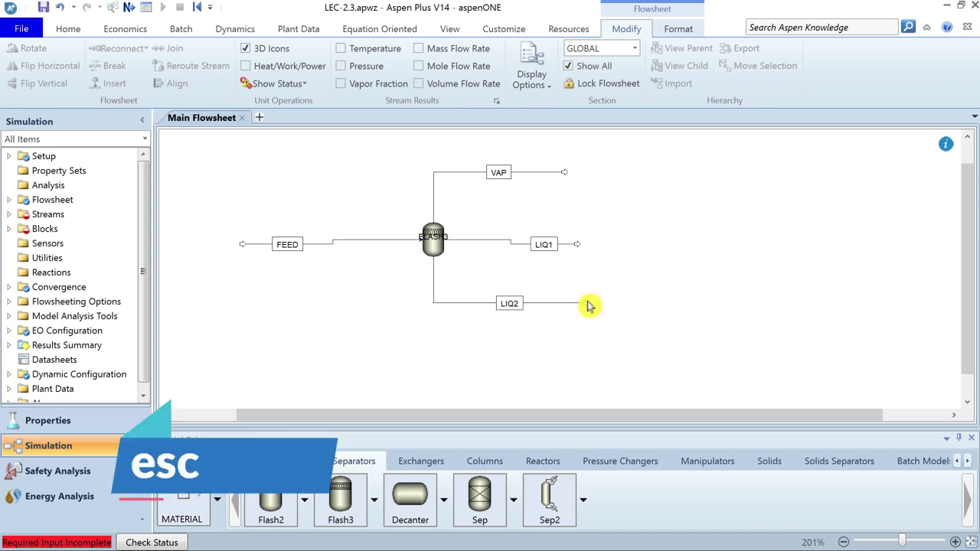
Select the whole flowsheet and align its streams with the FLASH3 block so the FEED and LIQ1 lines run straight.
{"action": "key", "text": "c"}
{"action": "key", "text": "ctrl+a"}
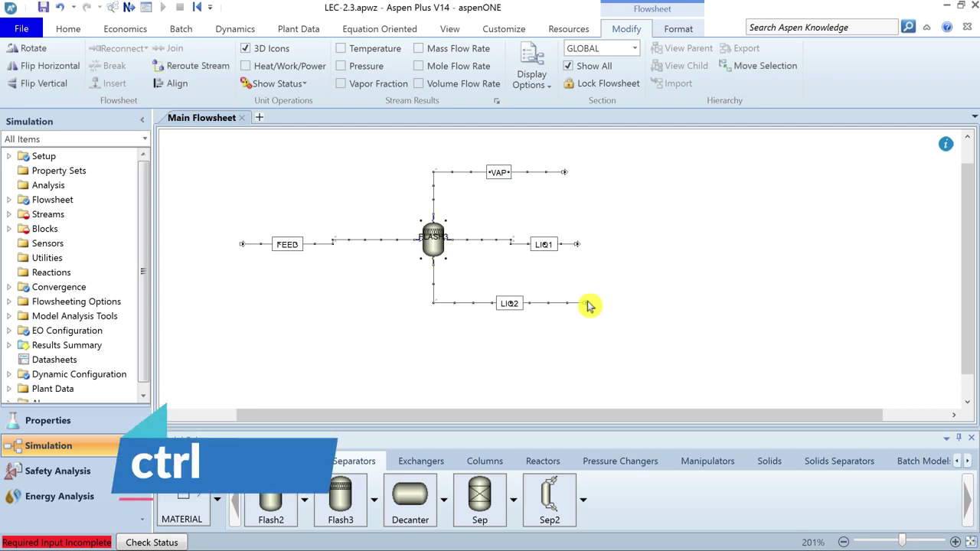
{"action": "key", "text": "ctrl+b"}
{"action": "key", "text": "ctrl+j"}
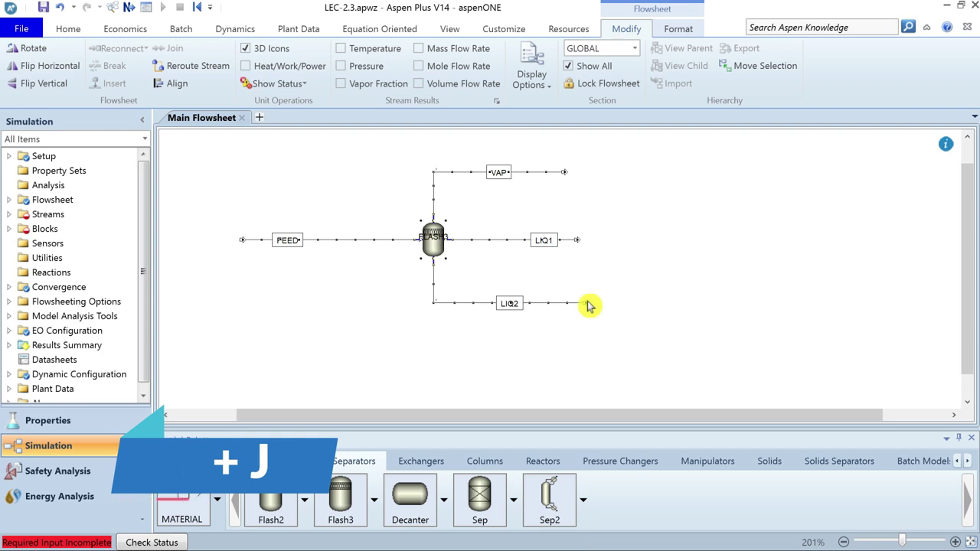
{"action": "left_click", "coordinate": [654, 275]}
Set the Model Palette to auto hide and fit the flowsheet to the window.
{"action": "left_click", "coordinate": [946, 437]}
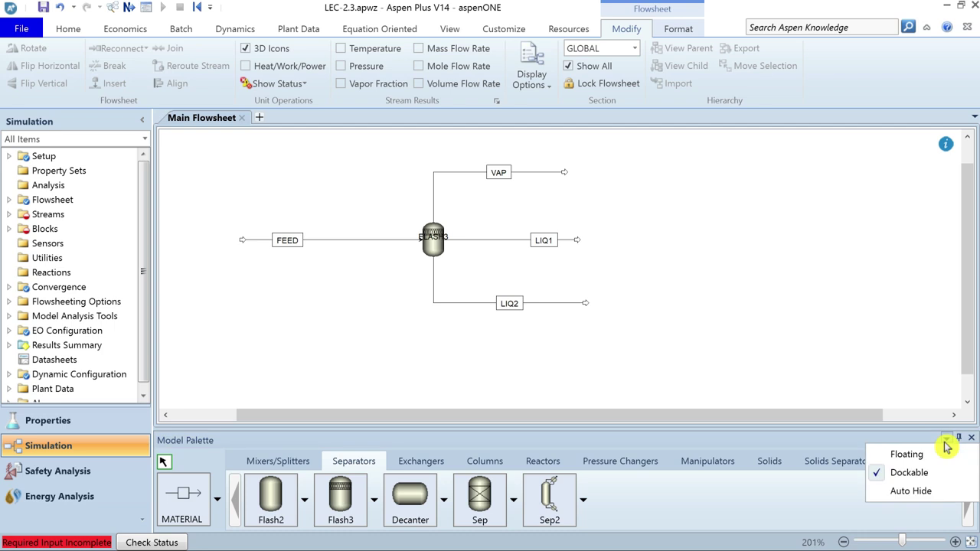
{"action": "left_click", "coordinate": [881, 471]}
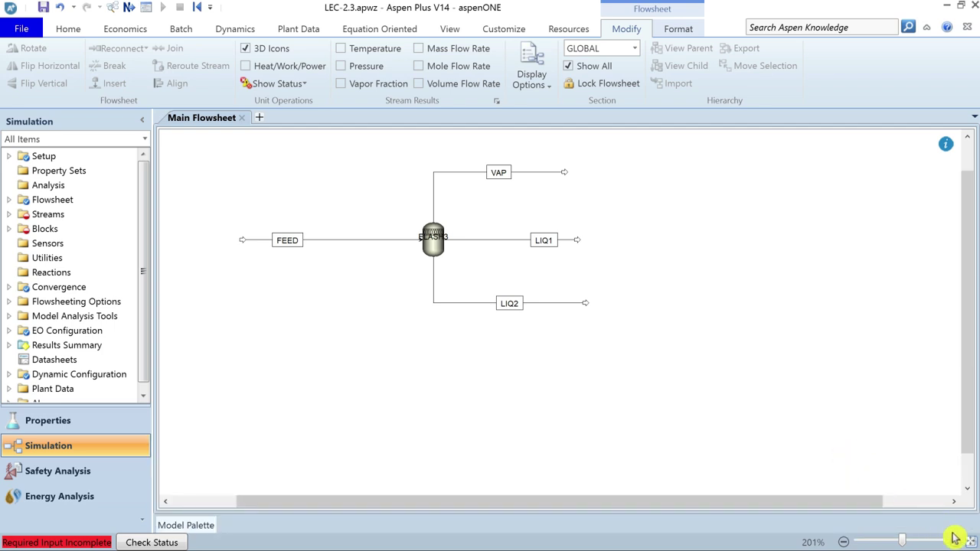
{"action": "left_click", "coordinate": [971, 542]}
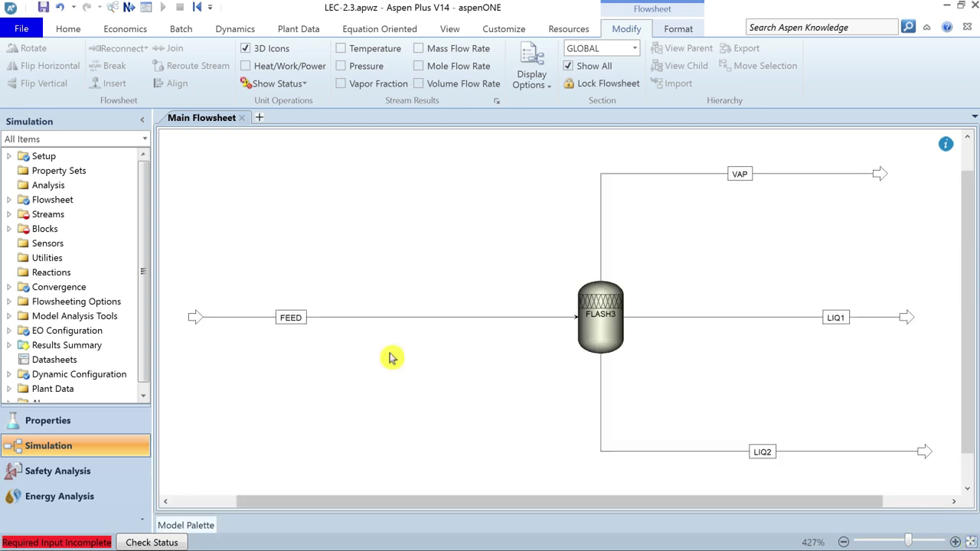
Open the FEED stream's specifications and set its temperature to 415 K and pressure to 75 bar.
{"action": "left_click", "coordinate": [248, 317]}
{"action": "double_click", "coordinate": [248, 317]}
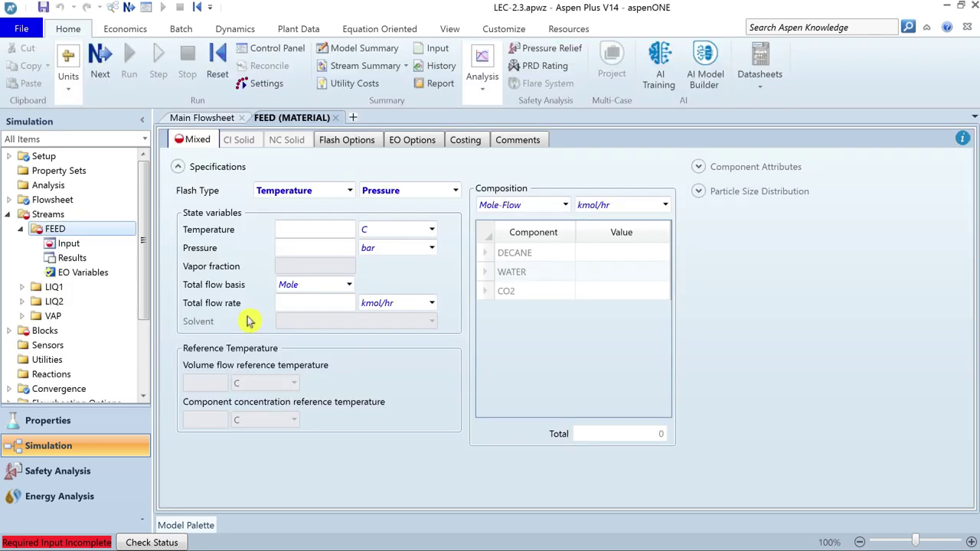
{"action": "left_click", "coordinate": [324, 226]}
{"action": "type", "text": "415"}
{"action": "left_click", "coordinate": [328, 247]}
{"action": "type", "text": "75"}
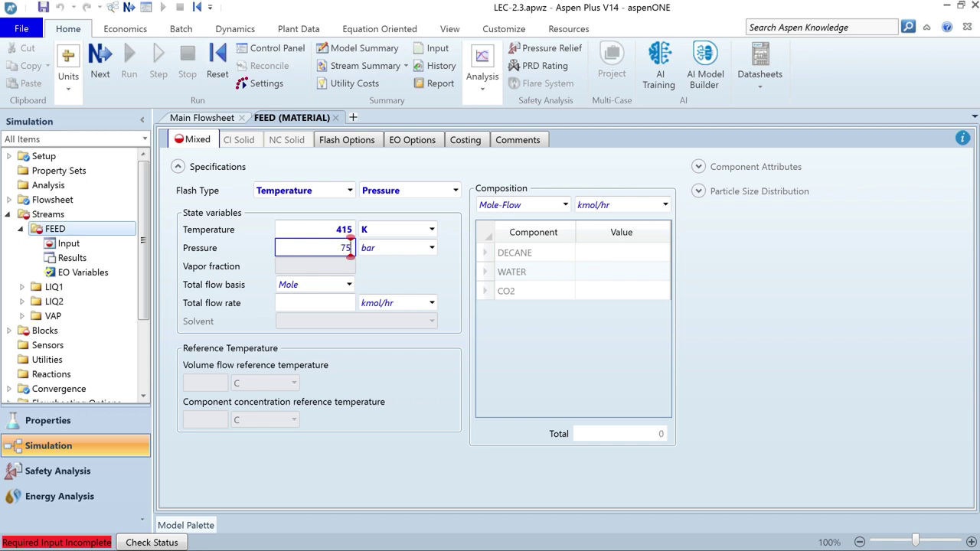
Set the FEED mole flows of DECANE, WATER and CO2 to 1 kmol/hr each.
{"action": "left_click", "coordinate": [600, 260]}
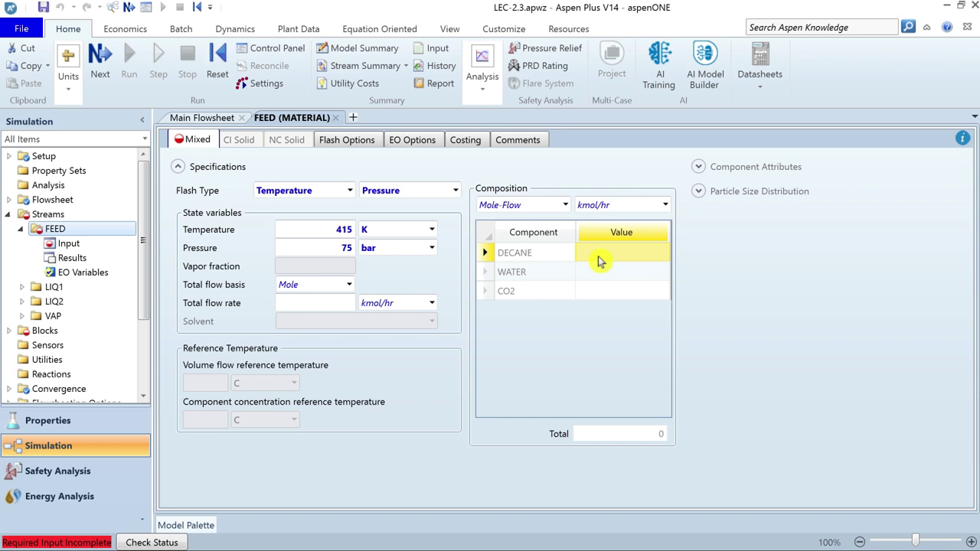
{"action": "type", "text": "1"}
{"action": "key", "text": "Return"}
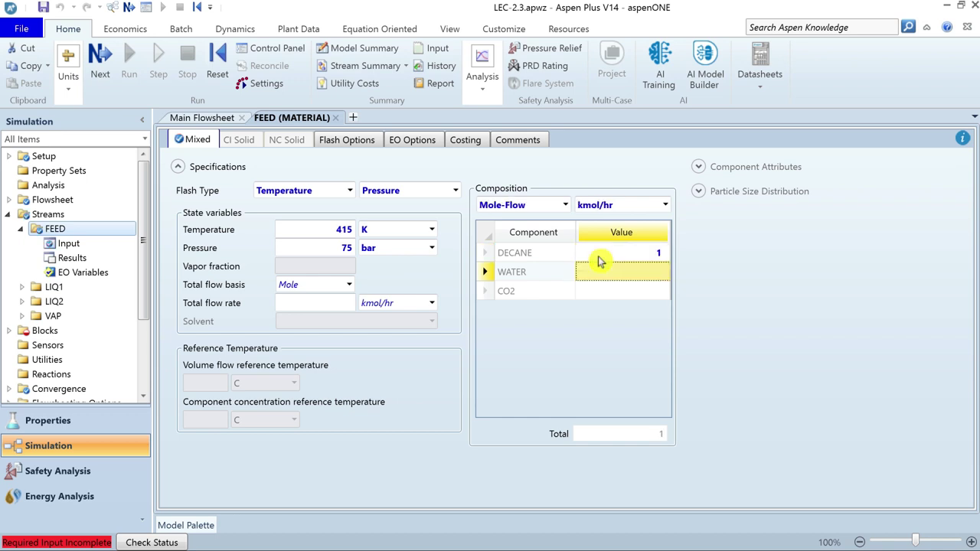
{"action": "type", "text": "1"}
{"action": "key", "text": "Return"}
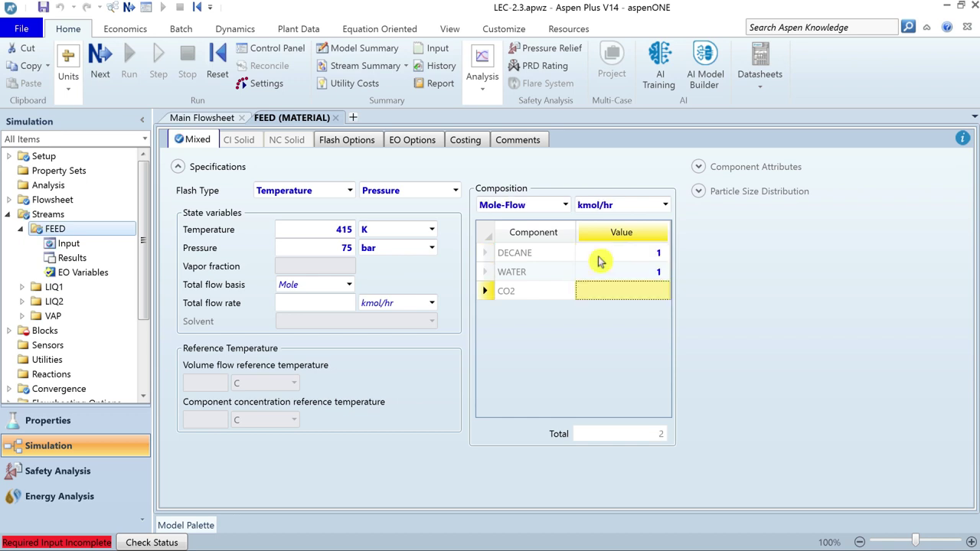
{"action": "type", "text": "1"}
{"action": "key", "text": "Return"}
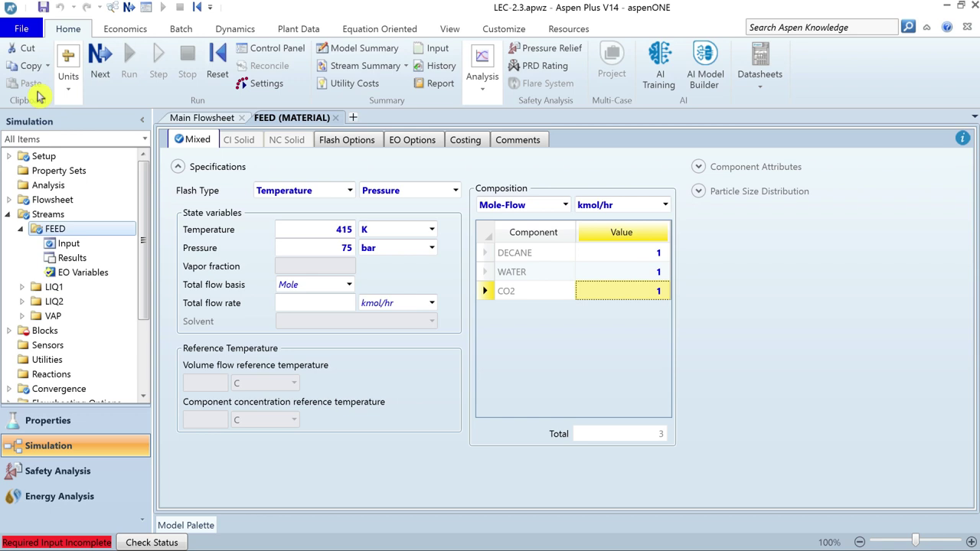
Specify the FLASH3 block by temperature and pressure, with 415 K and 75 bar.
{"action": "left_click", "coordinate": [100, 71]}
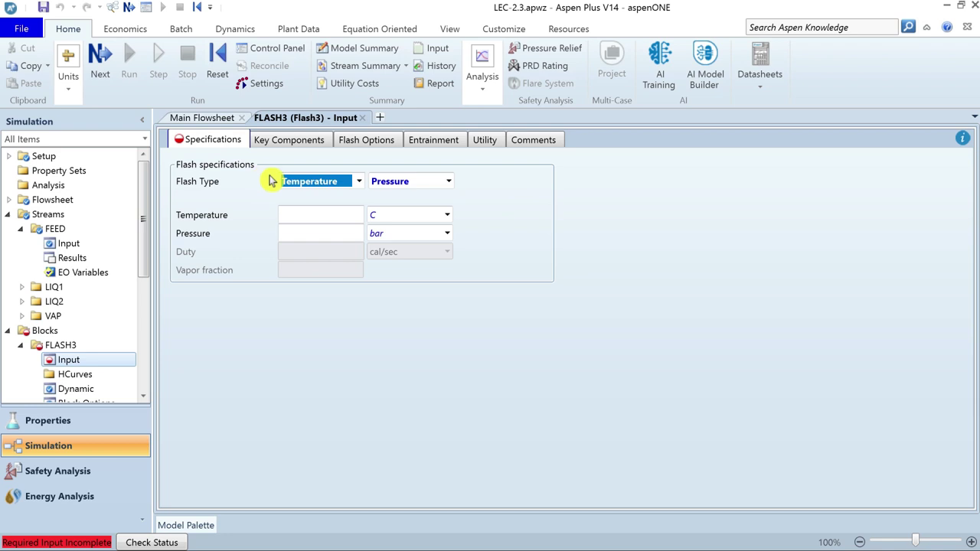
{"action": "left_click", "coordinate": [358, 182]}
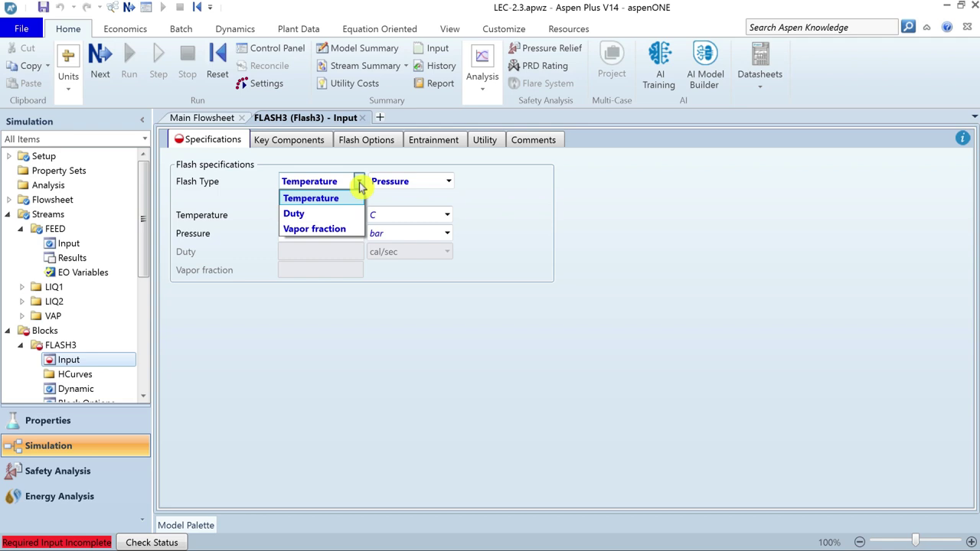
{"action": "left_click", "coordinate": [244, 198]}
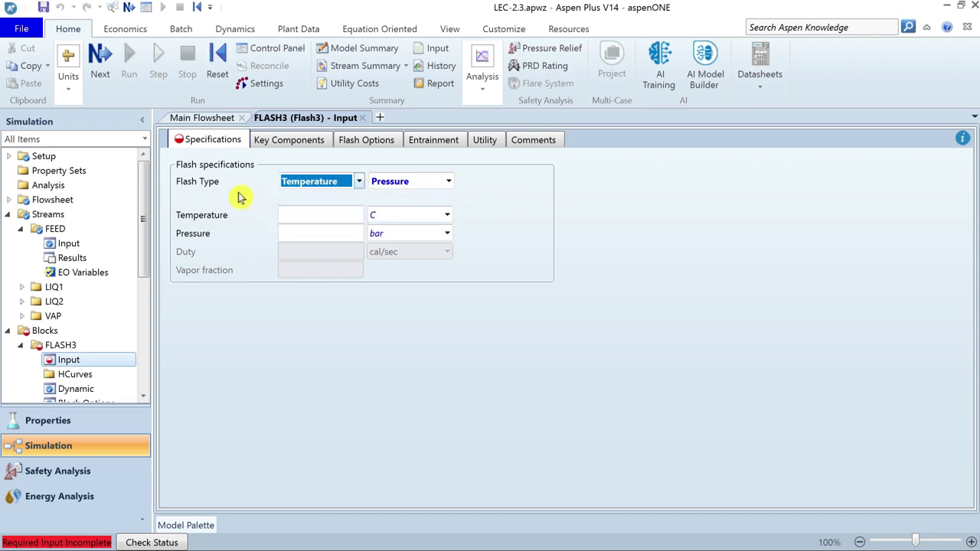
{"action": "left_click", "coordinate": [338, 220]}
{"action": "type", "text": "415"}
{"action": "key", "text": "Tab"}
{"action": "type", "text": "K"}
{"action": "left_click", "coordinate": [322, 233]}
{"action": "type", "text": "75"}
{"action": "key", "text": "Return"}
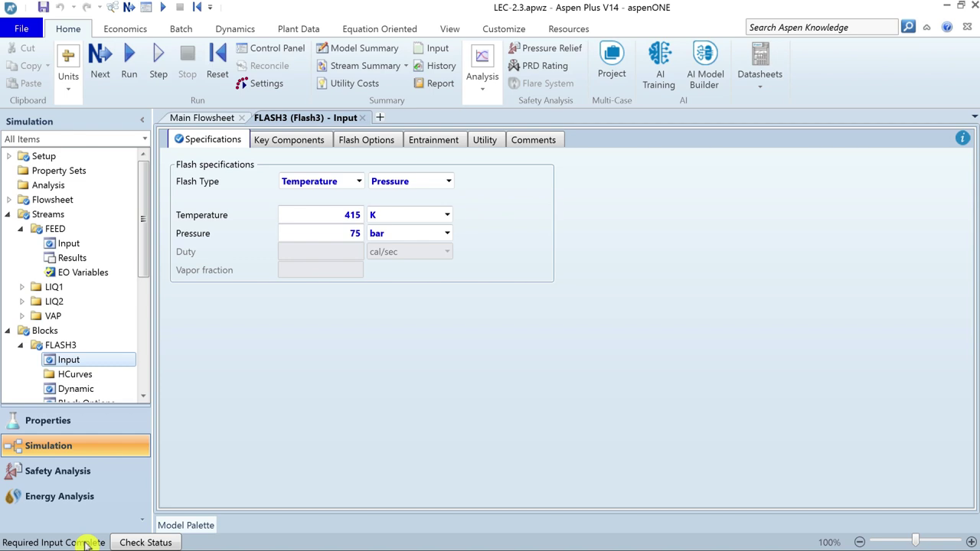
Save the simulation file and run the simulation.
{"action": "key", "text": "ctrl+s"}
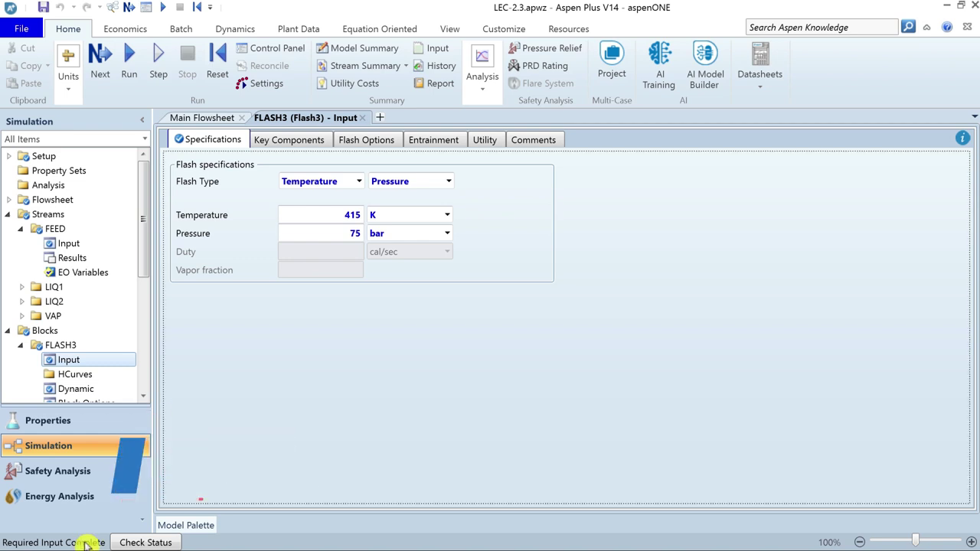
{"action": "left_click", "coordinate": [128, 60]}
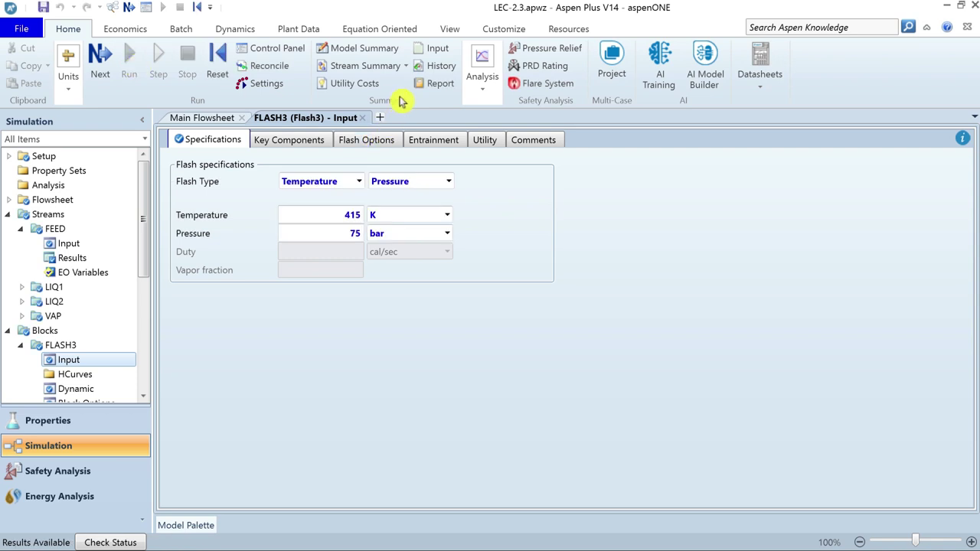
{"action": "left_click", "coordinate": [407, 67]}
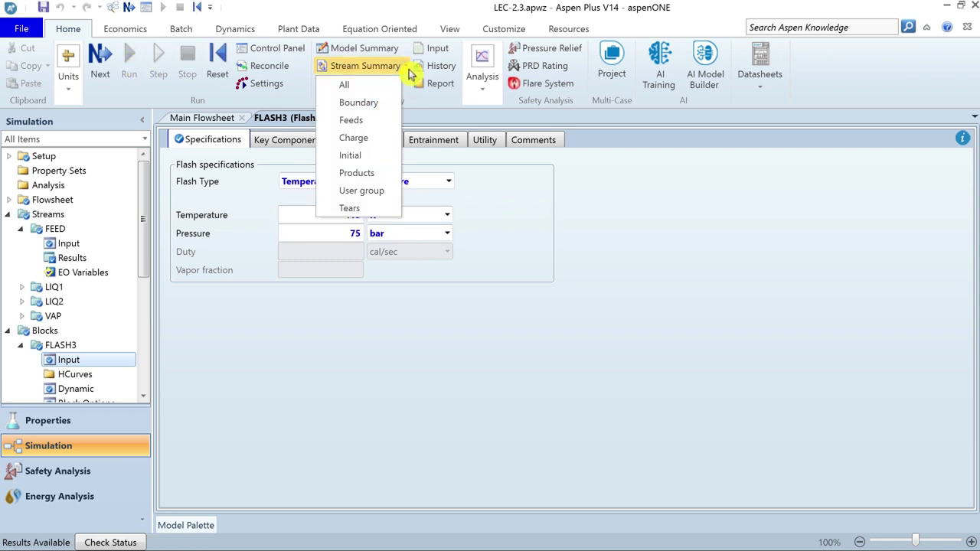
{"action": "left_click", "coordinate": [407, 69]}
Review the FLASH3 block's results summary with outlet temperature in K, along with its balance and phase equilibrium results.
{"action": "left_click_drag", "start_coordinate": [142, 238], "coordinate": [145, 273]}
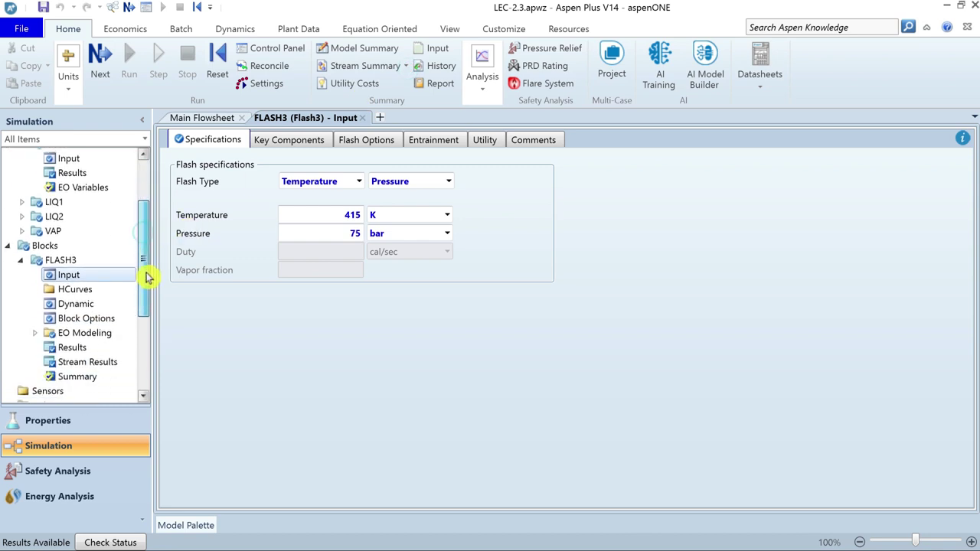
{"action": "left_click", "coordinate": [77, 348]}
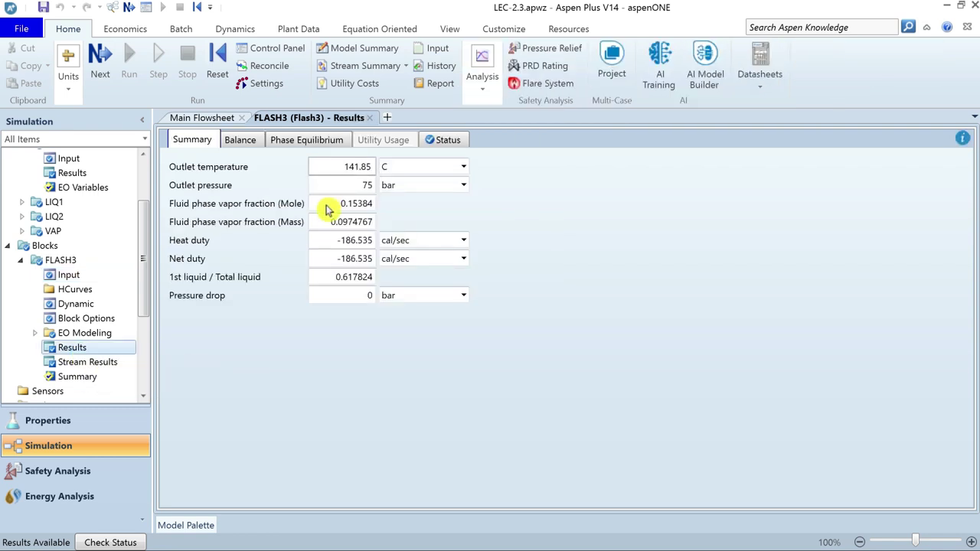
{"action": "left_click", "coordinate": [463, 166]}
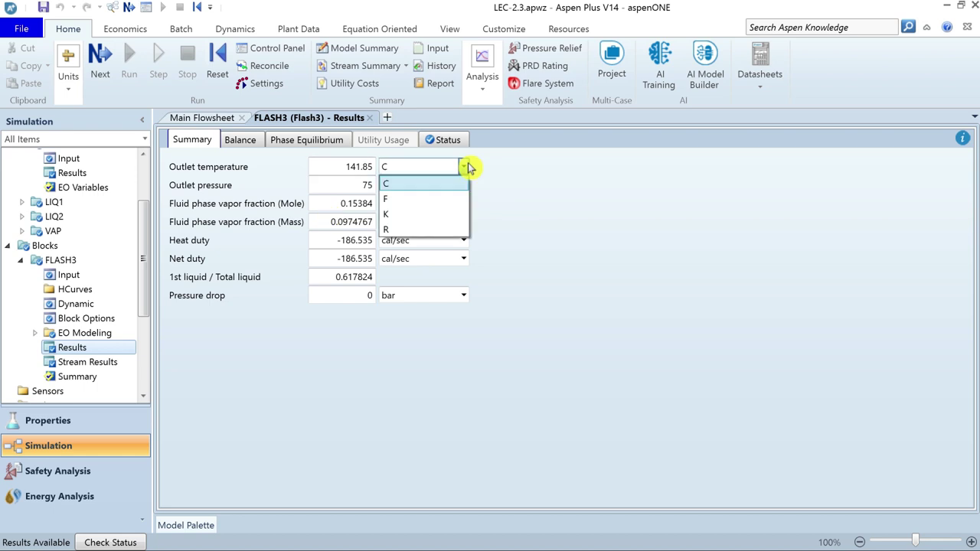
{"action": "left_click", "coordinate": [392, 198]}
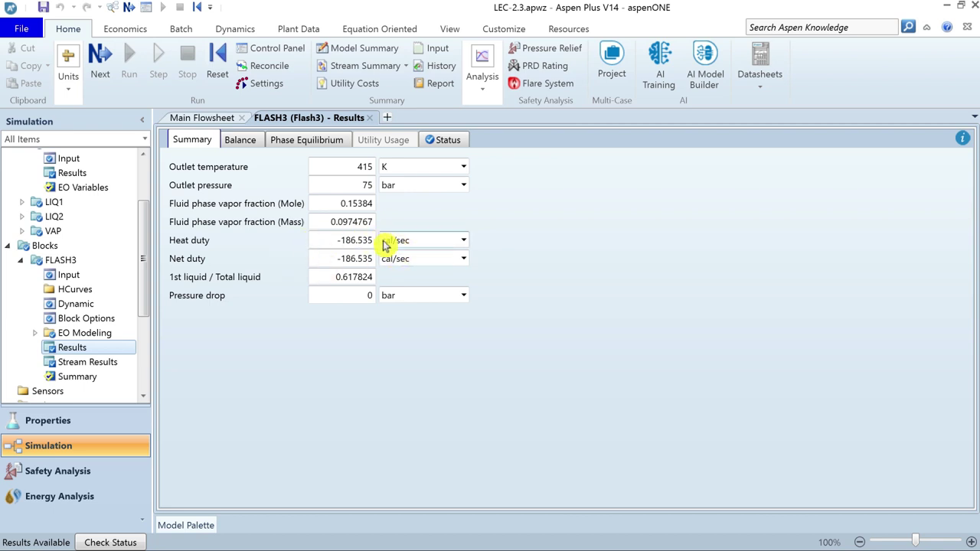
{"action": "left_click", "coordinate": [371, 278]}
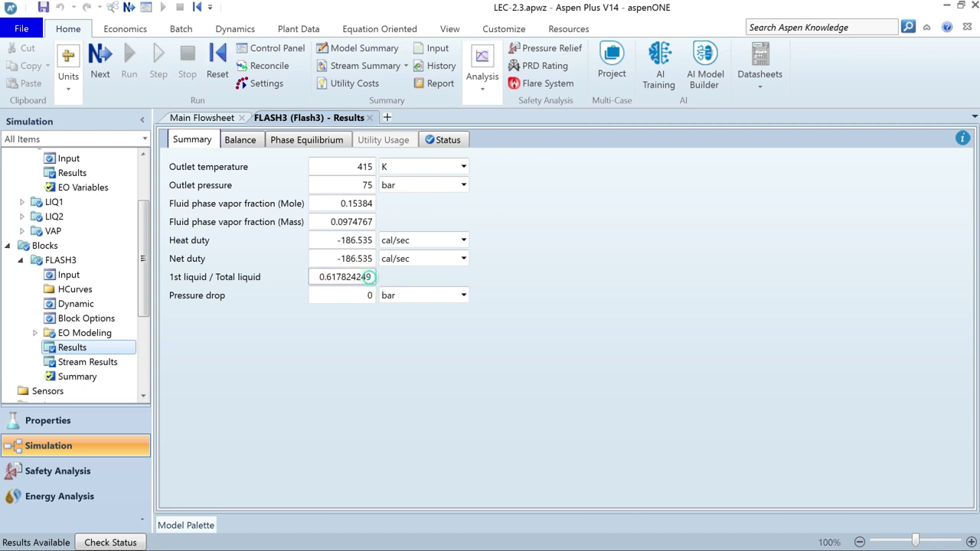
{"action": "left_click", "coordinate": [244, 144]}
{"action": "left_click", "coordinate": [301, 144]}
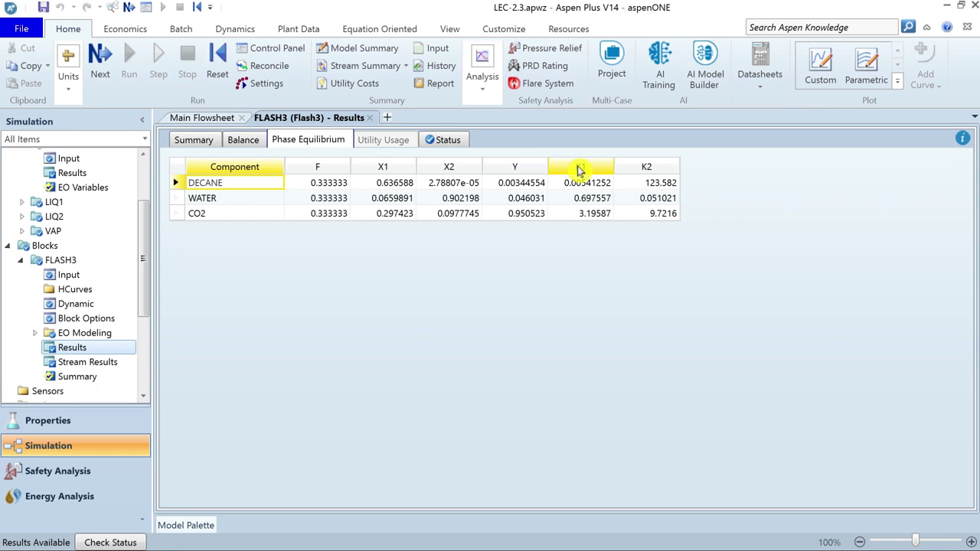
Show the FLASH3 stream results and expand the Mole Flows into individual components.
{"action": "left_click", "coordinate": [75, 362]}
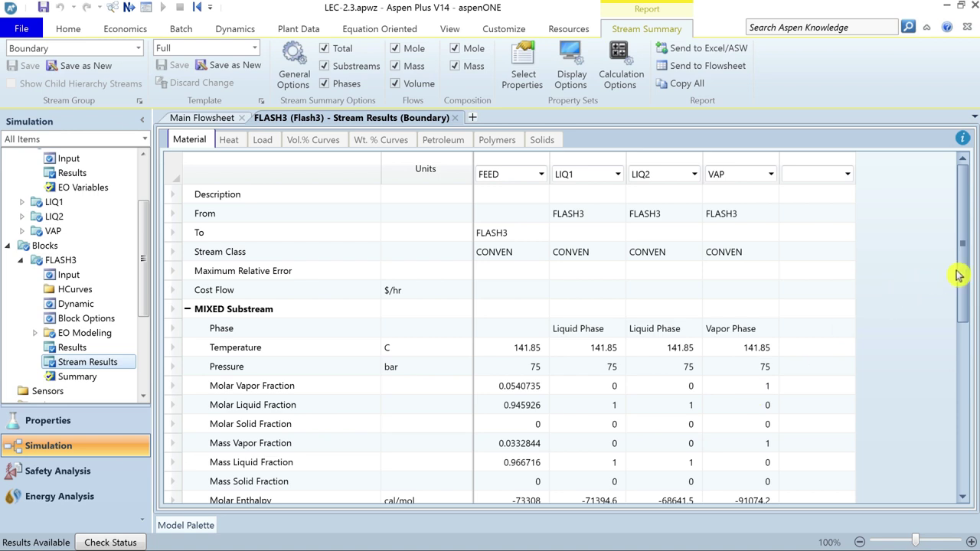
{"action": "left_click_drag", "start_coordinate": [965, 269], "coordinate": [970, 420]}
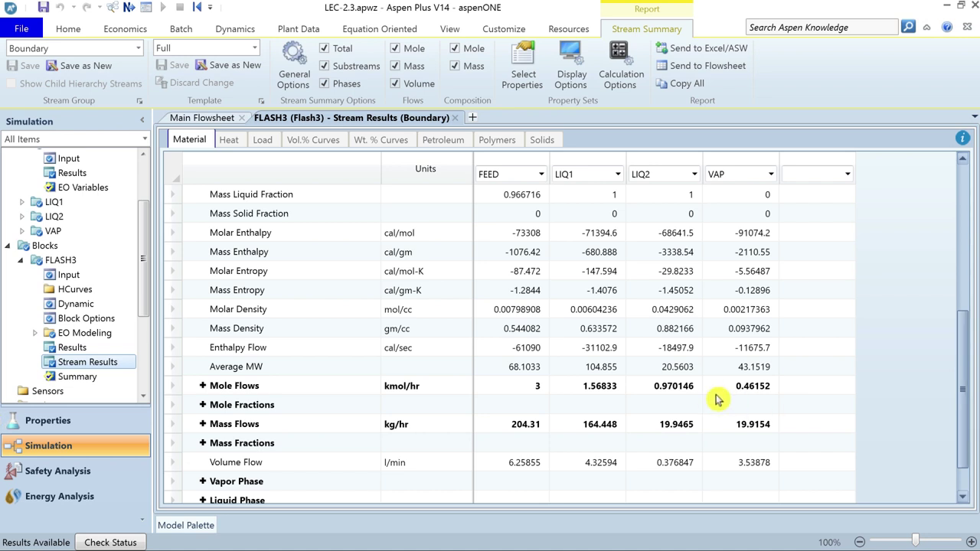
{"action": "left_click", "coordinate": [204, 392]}
{"action": "left_click", "coordinate": [203, 389]}
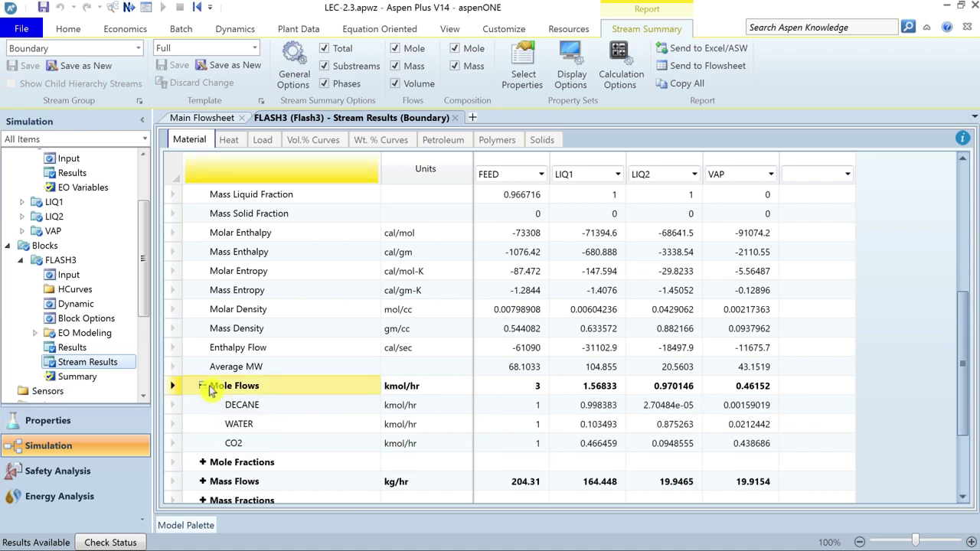
Compare the mole flows of FEED, LIQ1 and LIQ2, and expand the component mole fractions.
{"action": "left_click", "coordinate": [536, 388]}
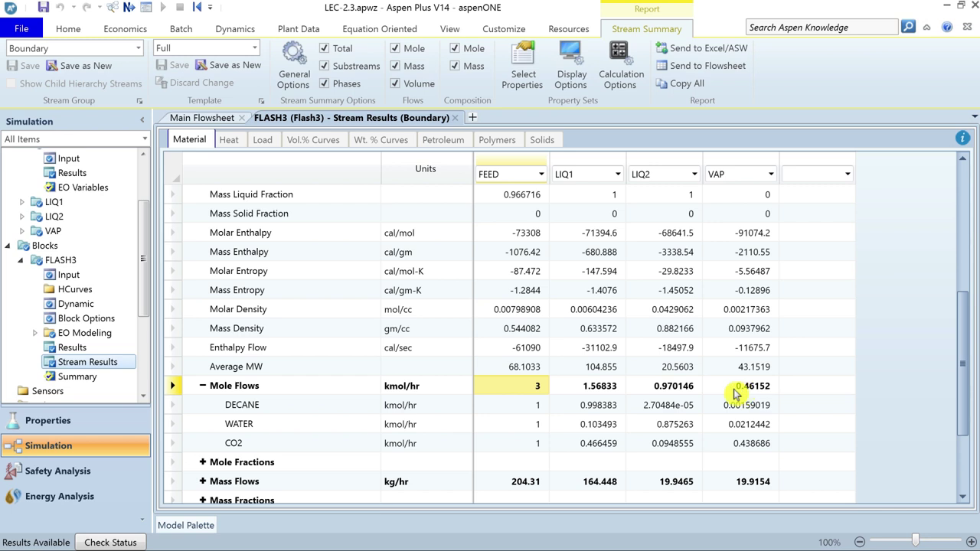
{"action": "left_click", "coordinate": [574, 387]}
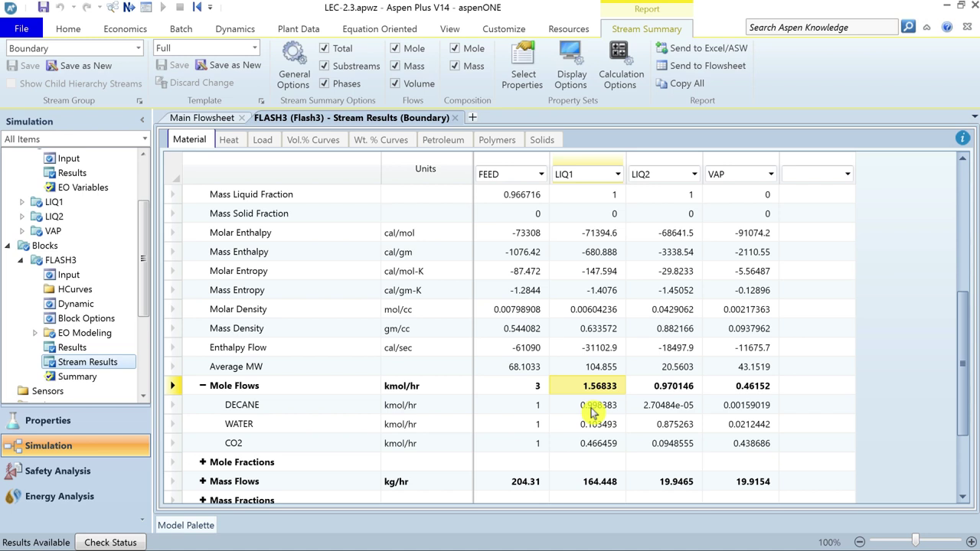
{"action": "left_click", "coordinate": [664, 388]}
{"action": "left_click", "coordinate": [677, 428]}
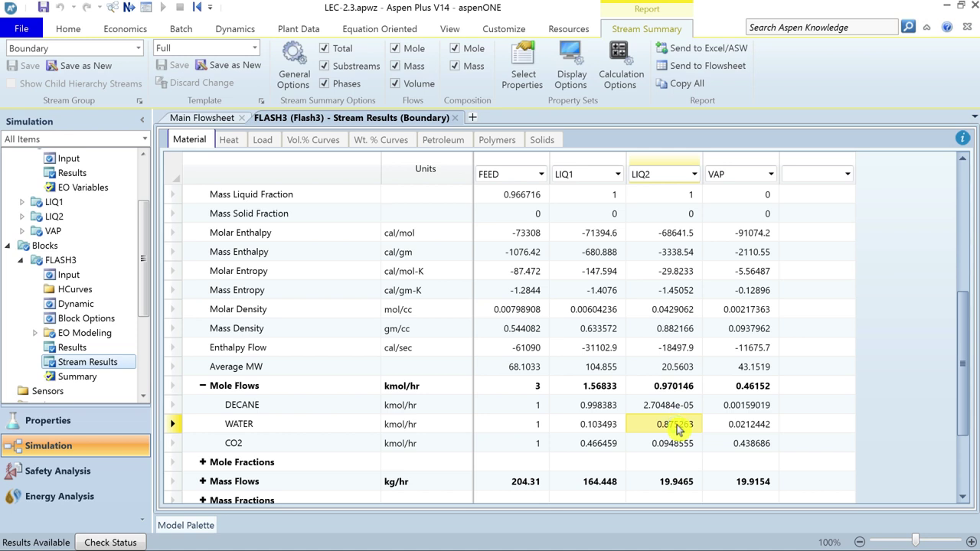
{"action": "left_click", "coordinate": [203, 462]}
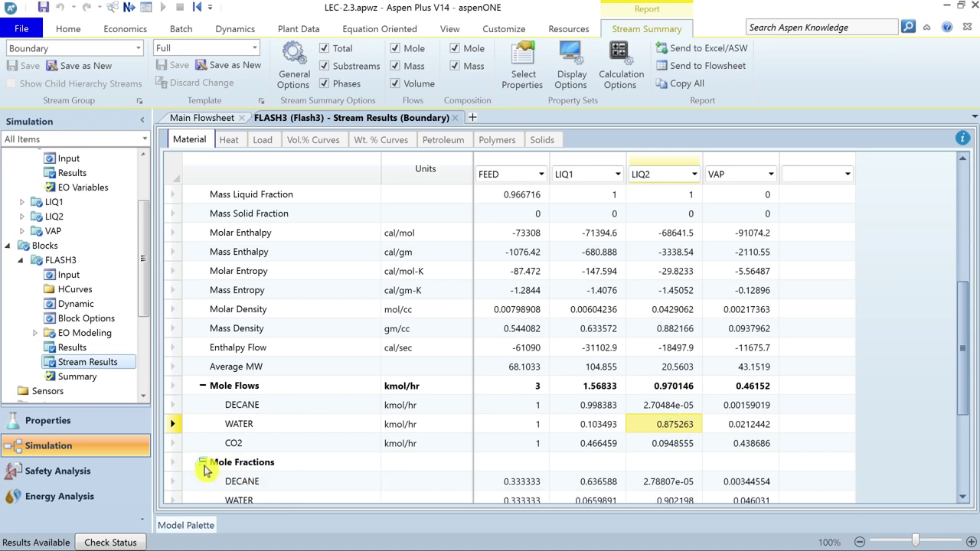
{"action": "left_click_drag", "start_coordinate": [963, 365], "coordinate": [957, 415]}
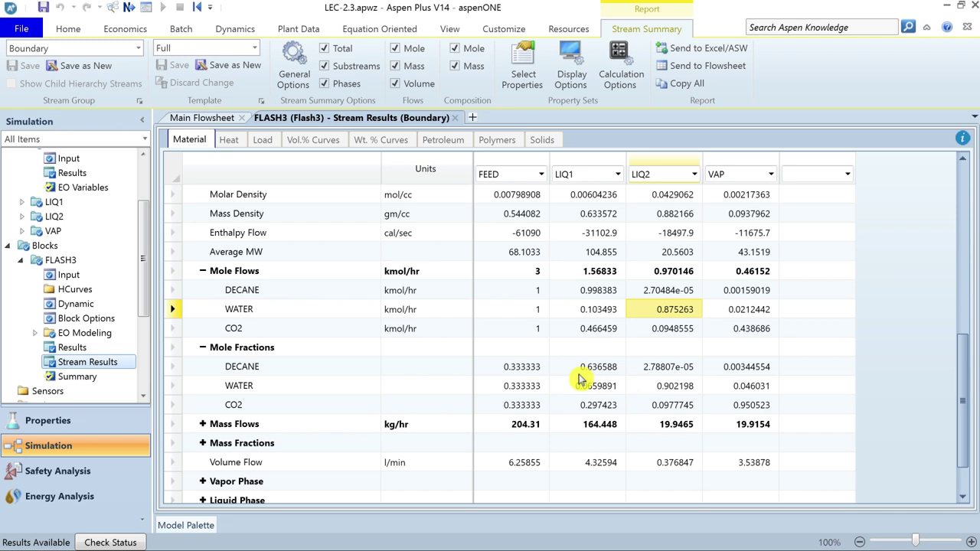
Add the bubble point temperature and dew point temperature properties to the Full stream summary template.
{"action": "scroll", "coordinate": [580, 378], "scroll_direction": "down", "scroll_amount": 1}
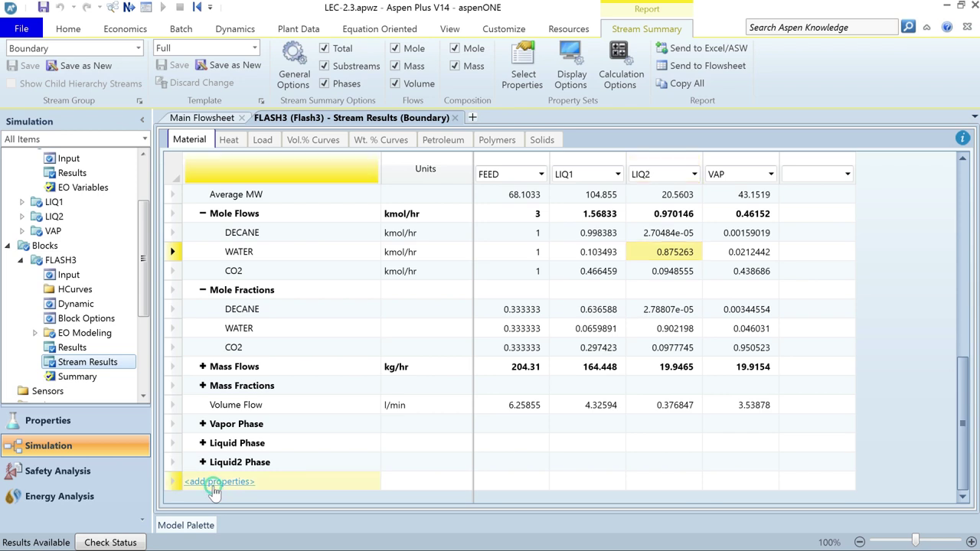
{"action": "left_click", "coordinate": [214, 484]}
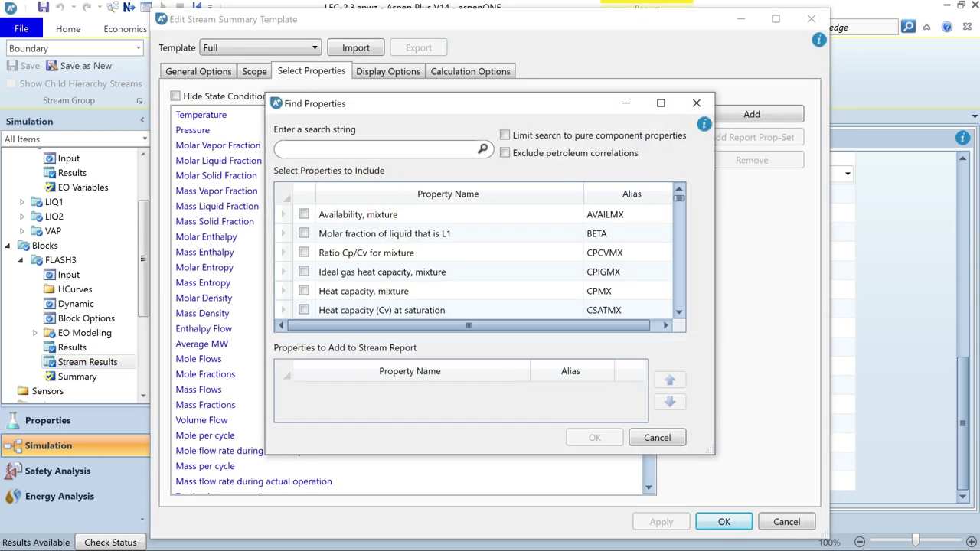
{"action": "type", "text": "BUBBLE"}
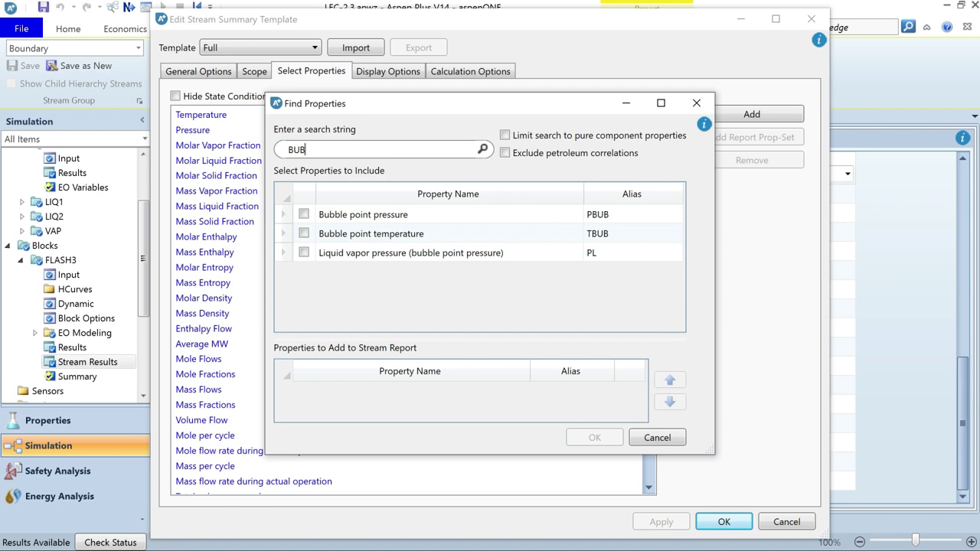
{"action": "left_click", "coordinate": [304, 233]}
{"action": "type", "text": "DEW"}
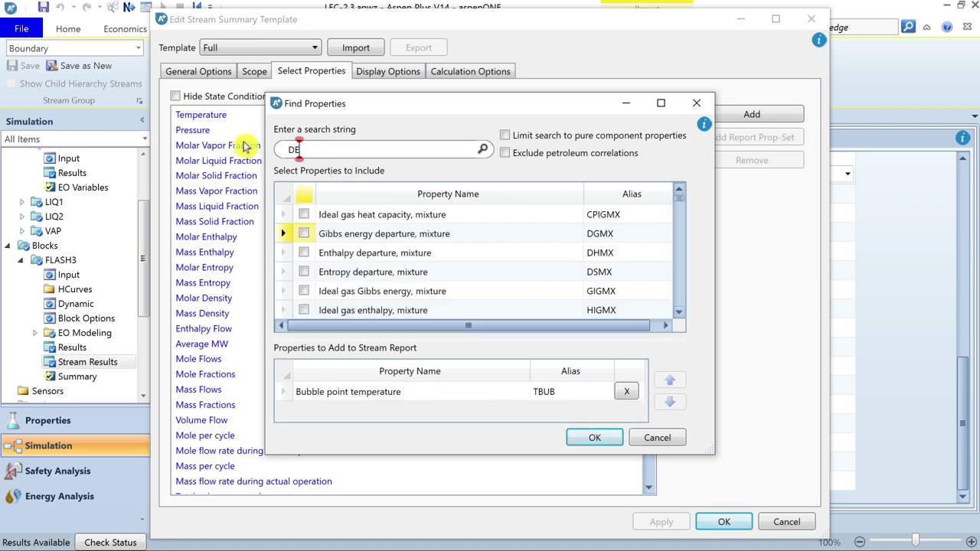
{"action": "left_click", "coordinate": [304, 234]}
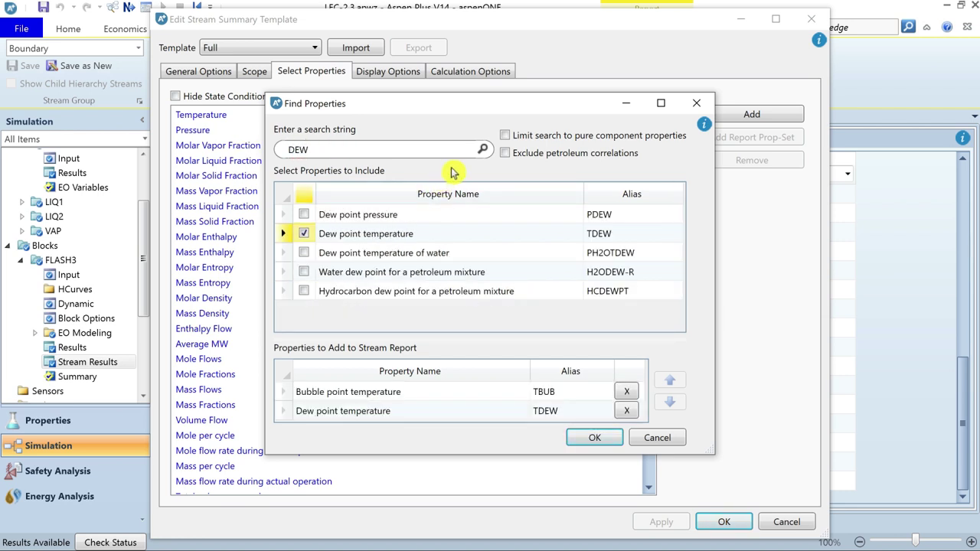
{"action": "left_click", "coordinate": [539, 411]}
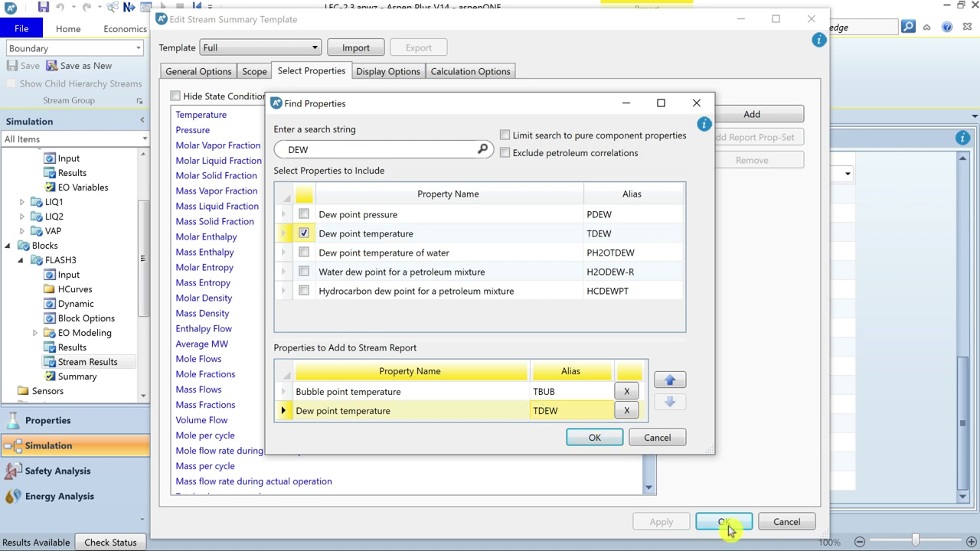
{"action": "left_click", "coordinate": [594, 437]}
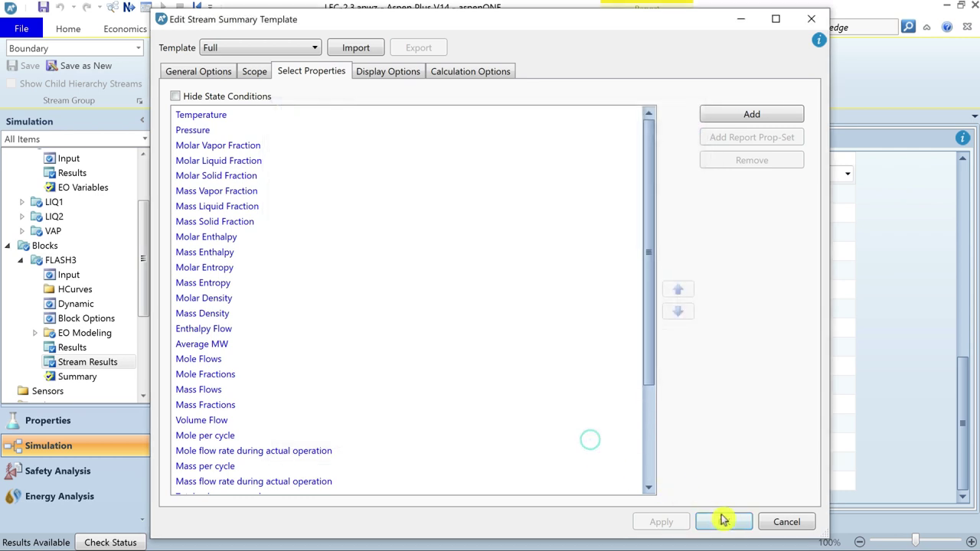
{"action": "left_click", "coordinate": [725, 521]}
Display the bubble point and dew point temperatures in K and check the bubble point temperature of FEED.
{"action": "left_click", "coordinate": [464, 425]}
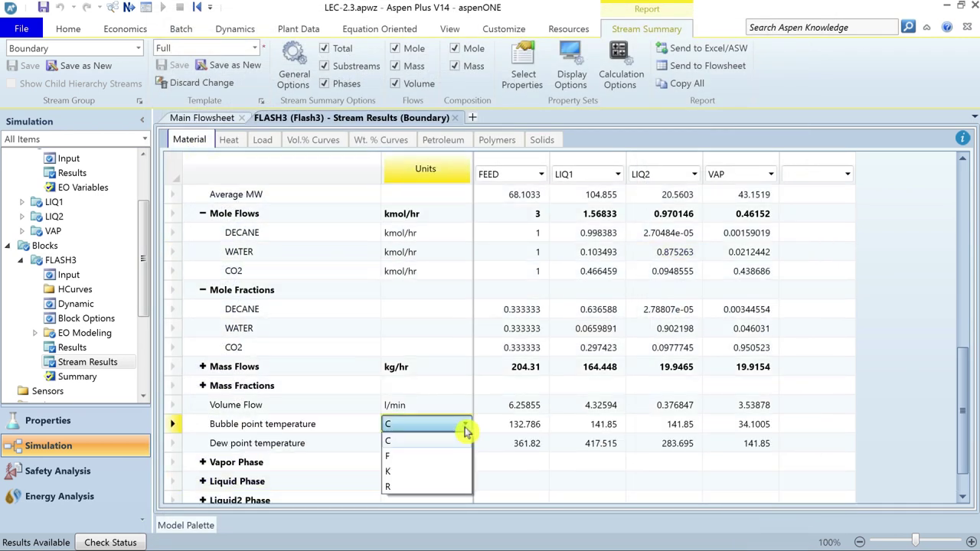
{"action": "left_click", "coordinate": [427, 473]}
{"action": "left_click", "coordinate": [447, 444]}
{"action": "left_click", "coordinate": [464, 444]}
{"action": "left_click", "coordinate": [411, 494]}
{"action": "left_click", "coordinate": [509, 426]}
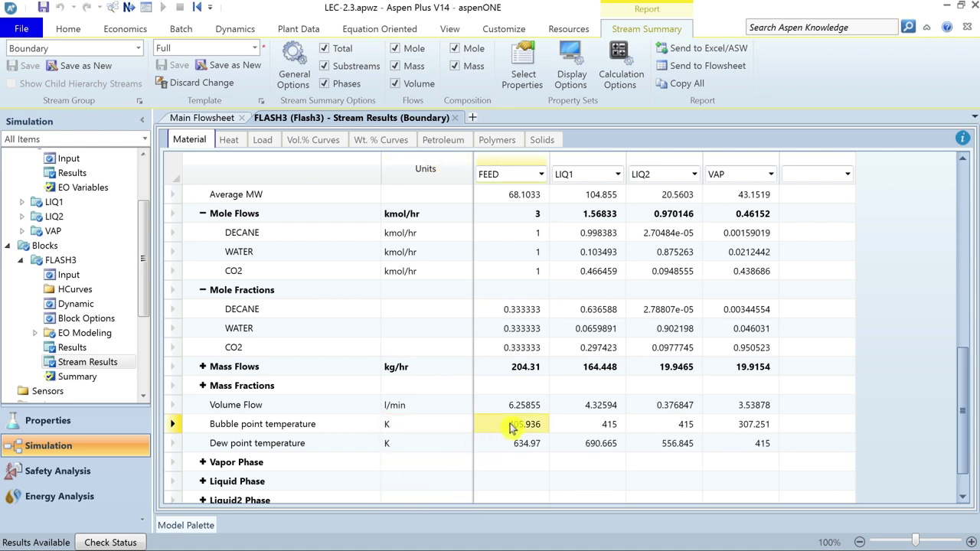
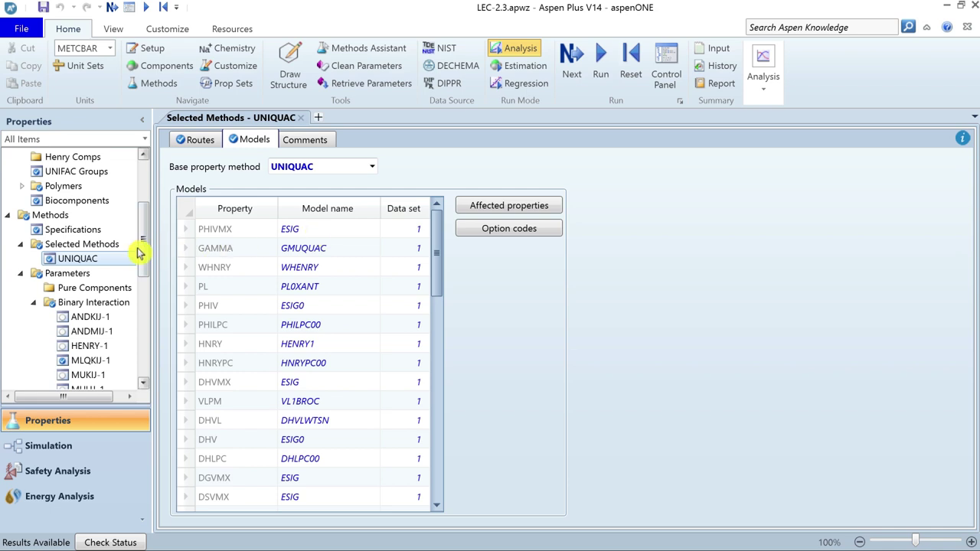
Review the global property method specifications and the UNIQUAC property models, and return to the FLASH3 stream results.
{"action": "left_click", "coordinate": [89, 234]}
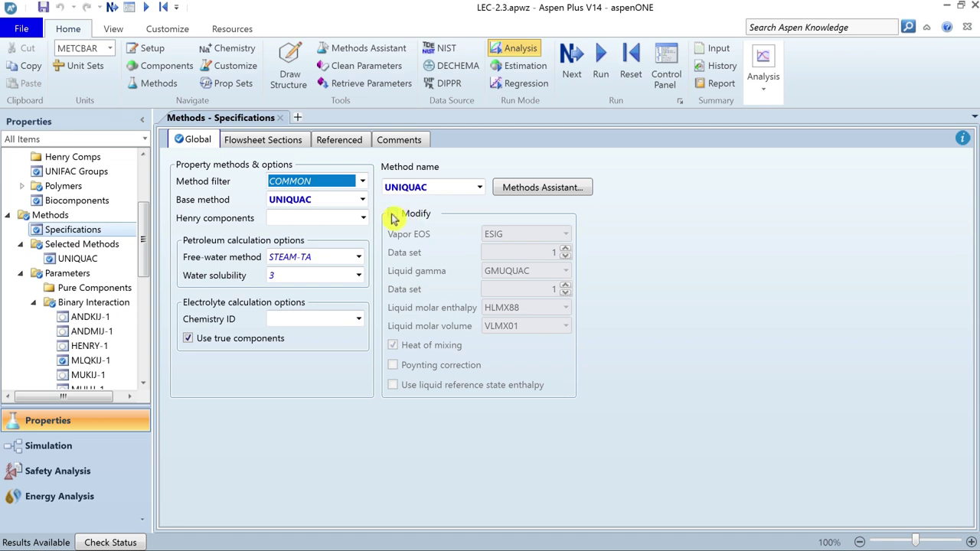
{"action": "left_click", "coordinate": [77, 259]}
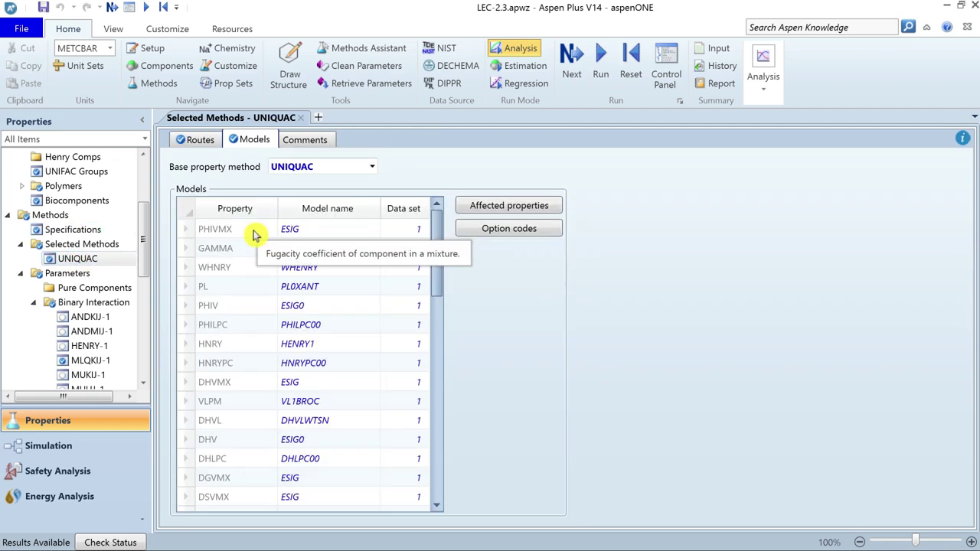
{"action": "left_click", "coordinate": [69, 446]}
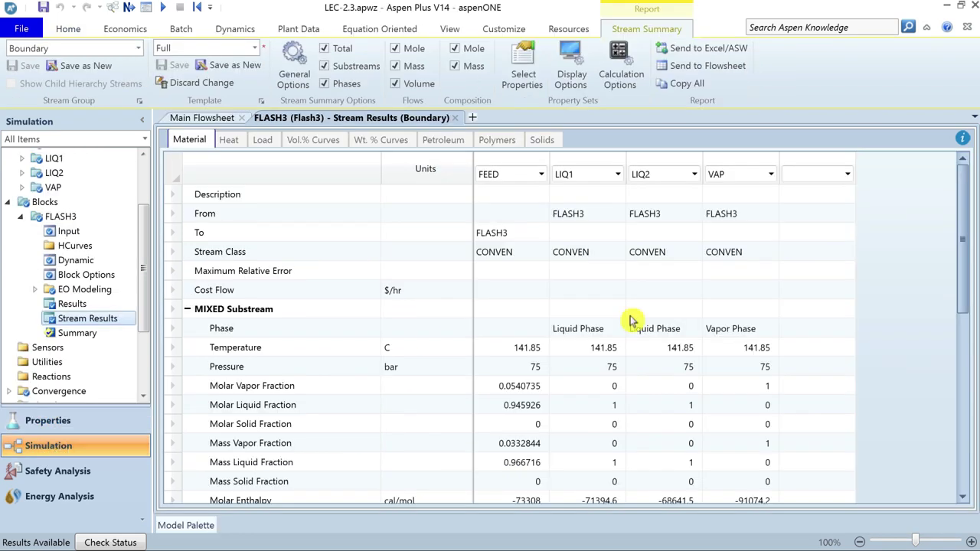
Capture the stream results from Molar Enthalpy to the component mole flows with Snipping Tool and minimize the snip.
{"action": "left_click_drag", "start_coordinate": [964, 258], "coordinate": [953, 407]}
{"action": "key", "text": "super"}
{"action": "type", "text": "SN"}
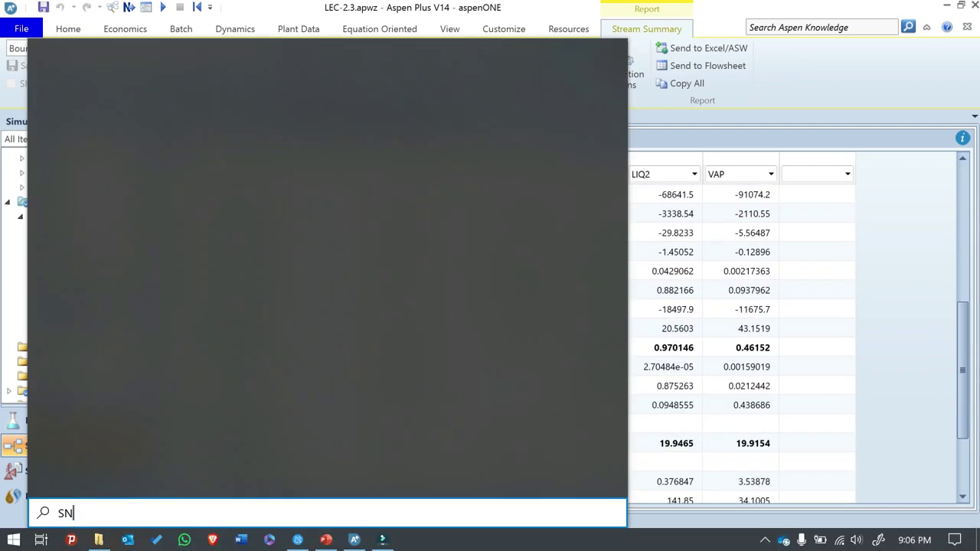
{"action": "left_click", "coordinate": [100, 157]}
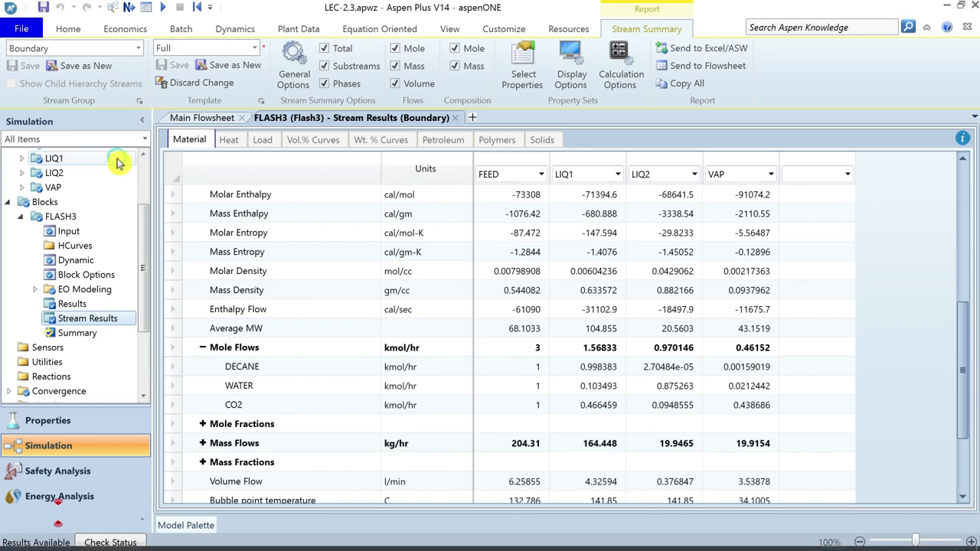
{"action": "left_click_drag", "start_coordinate": [631, 29], "coordinate": [595, 69]}
{"action": "left_click", "coordinate": [564, 95]}
{"action": "left_click_drag", "start_coordinate": [169, 157], "coordinate": [799, 414]}
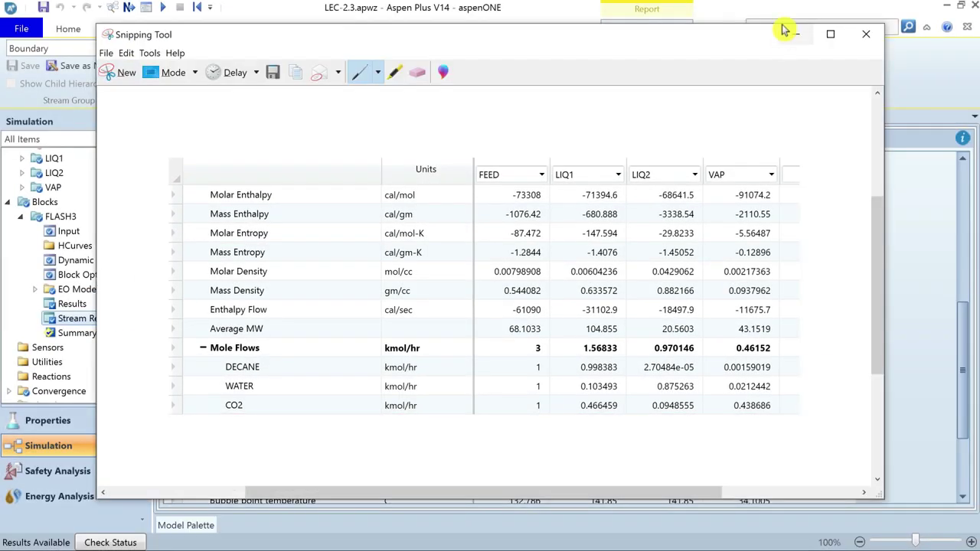
{"action": "left_click", "coordinate": [796, 40]}
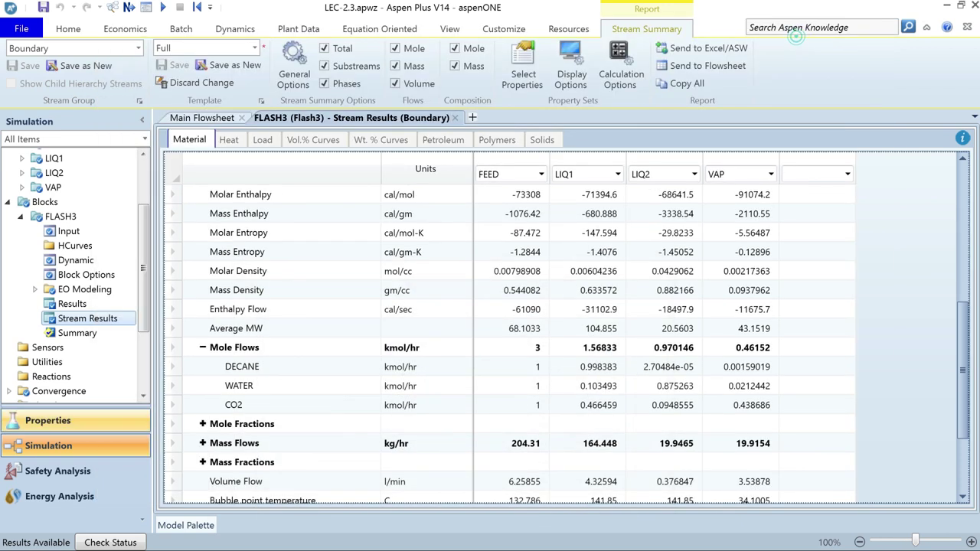
In the global method specifications, enable modification of UNIQUAC and name the new property method PRUNIQ.
{"action": "left_click", "coordinate": [85, 413]}
{"action": "left_click", "coordinate": [73, 229]}
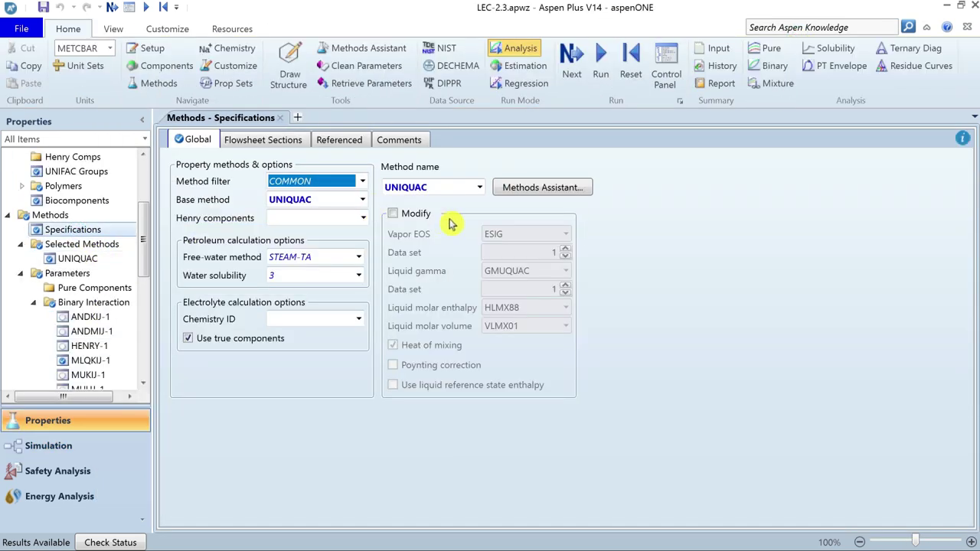
{"action": "left_click", "coordinate": [392, 214]}
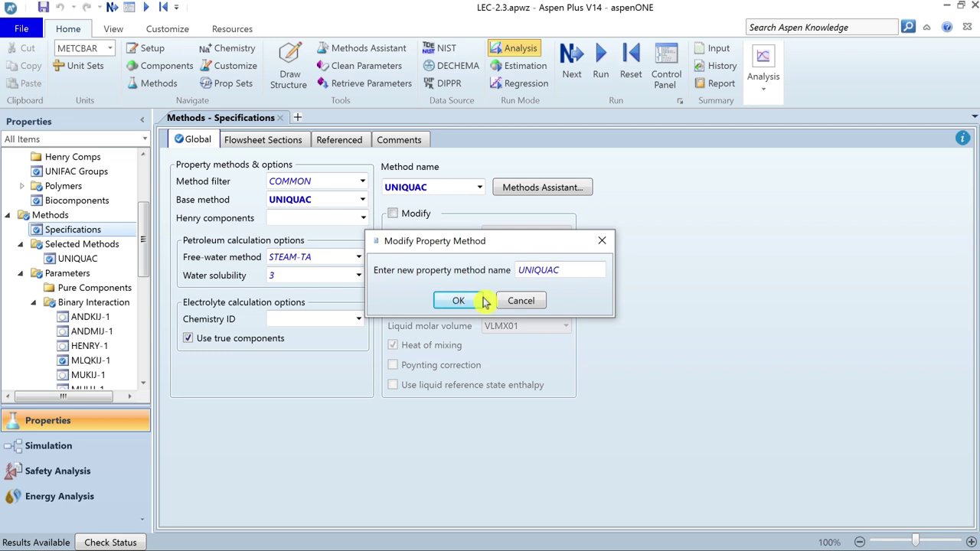
{"action": "left_click", "coordinate": [520, 301]}
{"action": "left_click", "coordinate": [392, 213]}
{"action": "double_click", "coordinate": [536, 270]}
{"action": "type", "text": "PRUNIQ"}
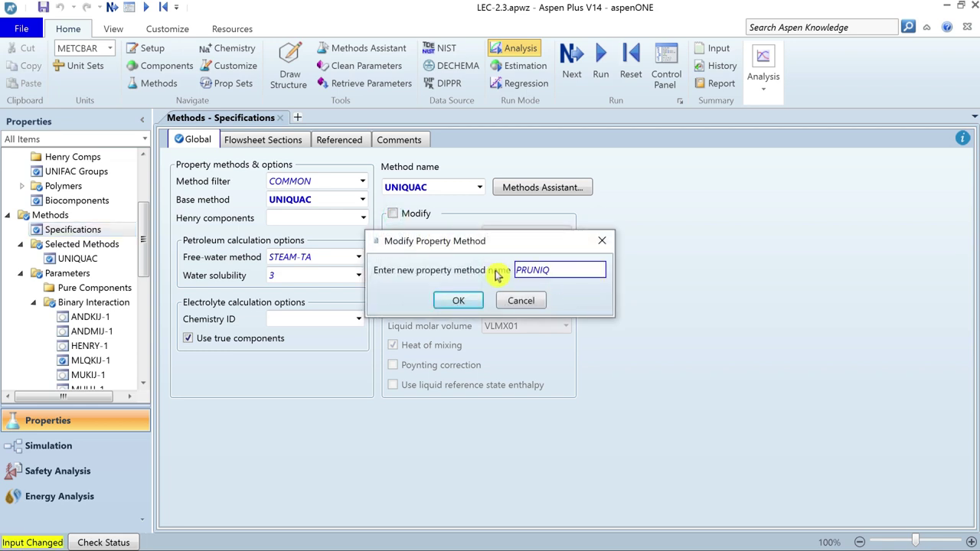
{"action": "left_click", "coordinate": [463, 301]}
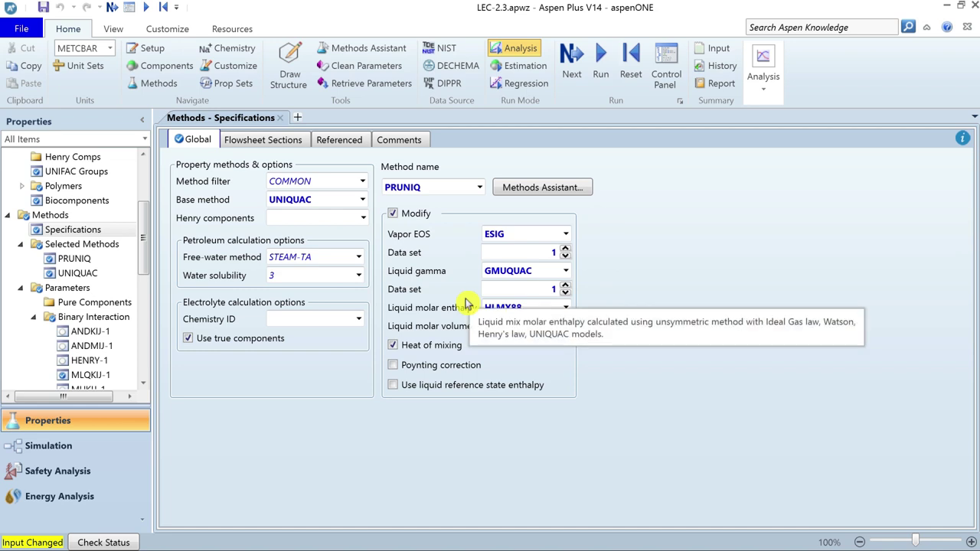
Set the vapor EOS of PRUNIQ to ESPR and bring up the required PRKBV-1 binary interaction parameters.
{"action": "left_click", "coordinate": [567, 240]}
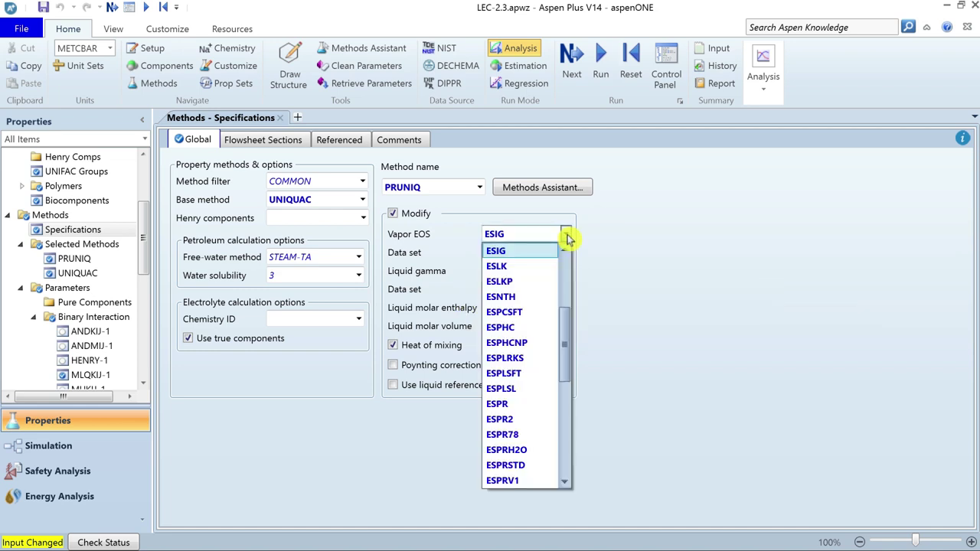
{"action": "left_click", "coordinate": [512, 415]}
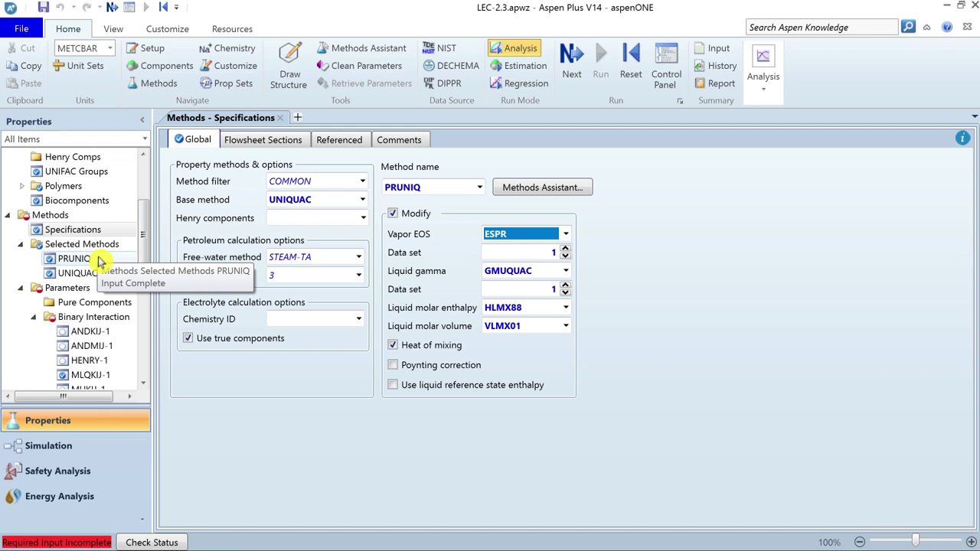
{"action": "left_click", "coordinate": [572, 59]}
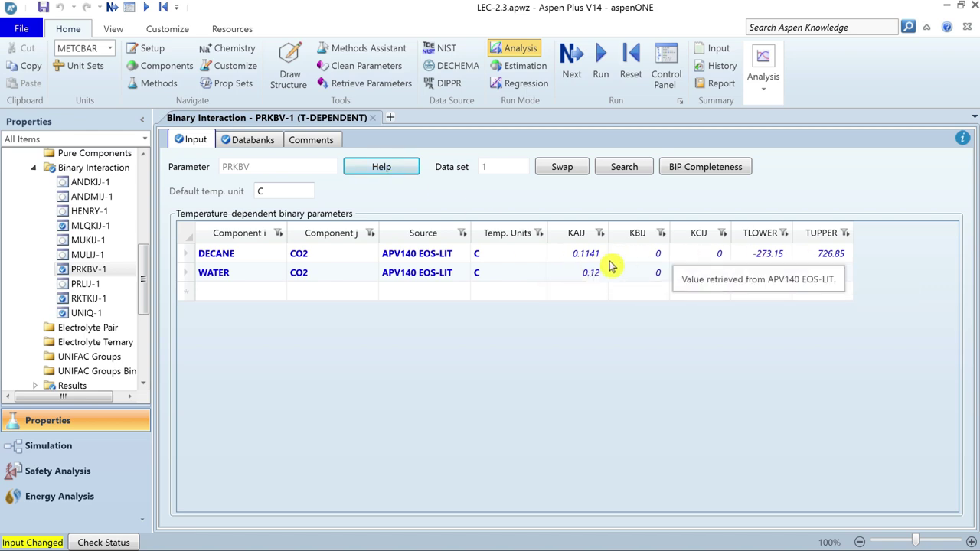
Run the properties calculation with the modified method, and rerun the simulation for updated FLASH3 stream results.
{"action": "left_click", "coordinate": [601, 55]}
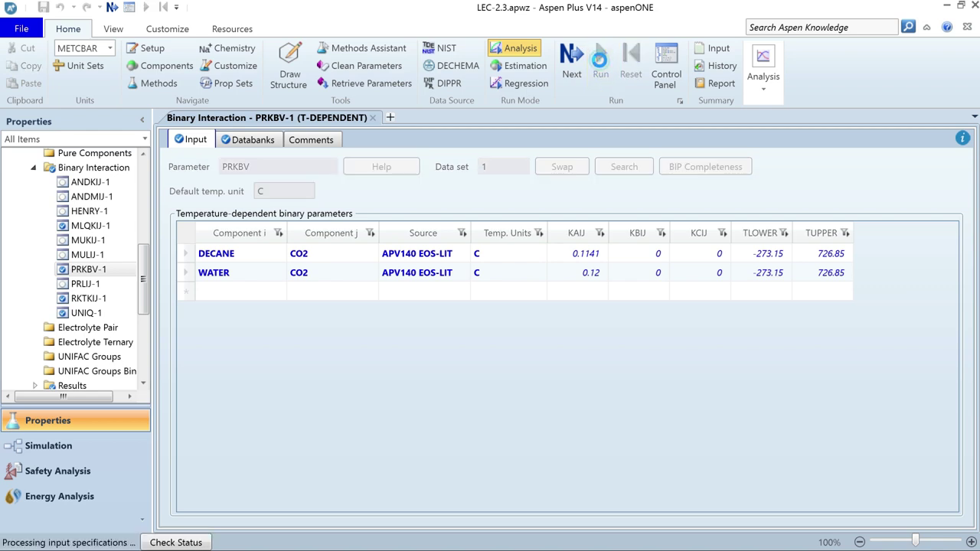
{"action": "left_click", "coordinate": [55, 444]}
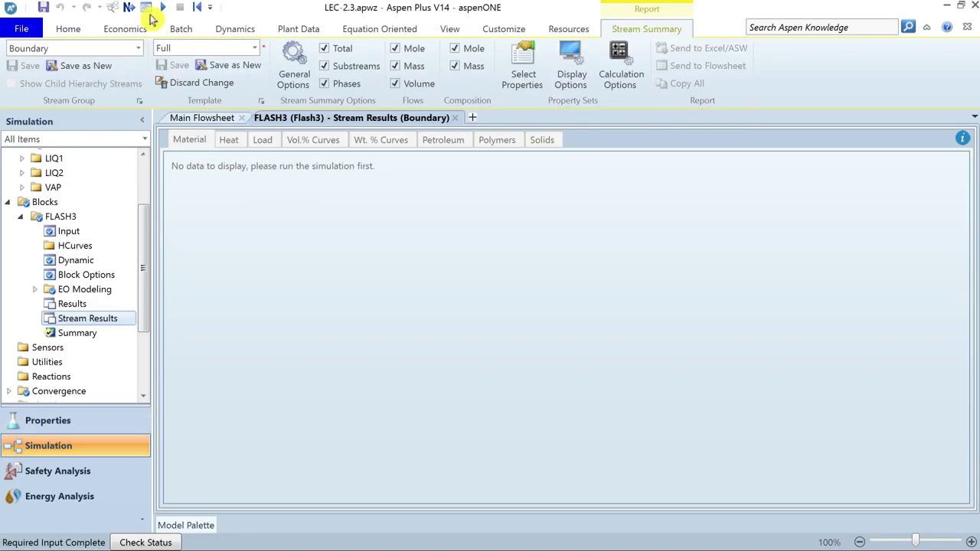
{"action": "left_click", "coordinate": [163, 7]}
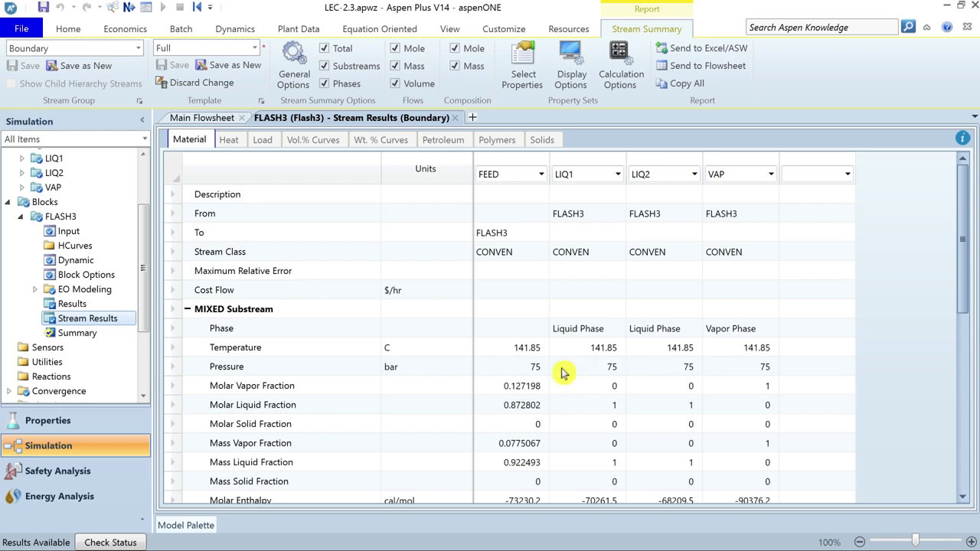
Check the molar vapor fraction of FEED and expand the Mole Flows into individual components.
{"action": "left_click", "coordinate": [496, 389]}
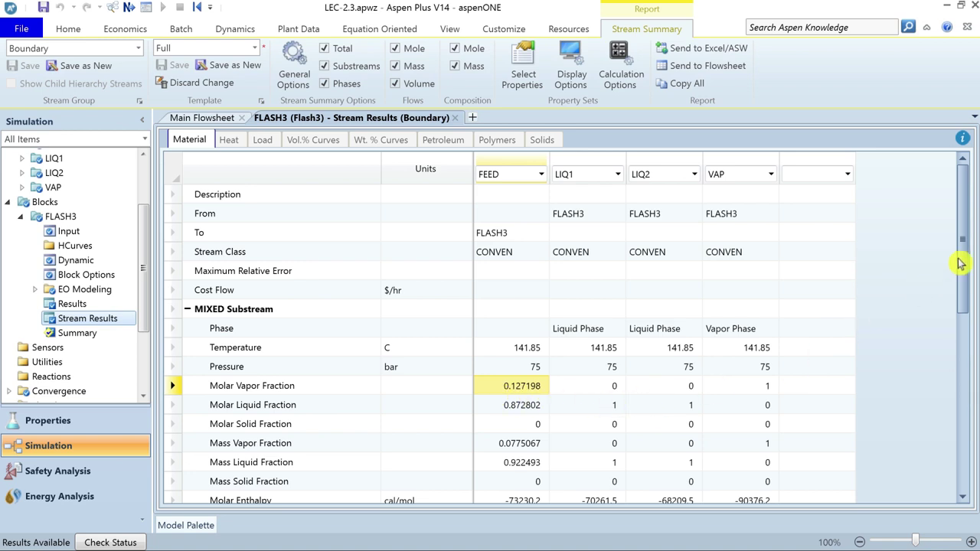
{"action": "left_click_drag", "start_coordinate": [963, 264], "coordinate": [944, 406]}
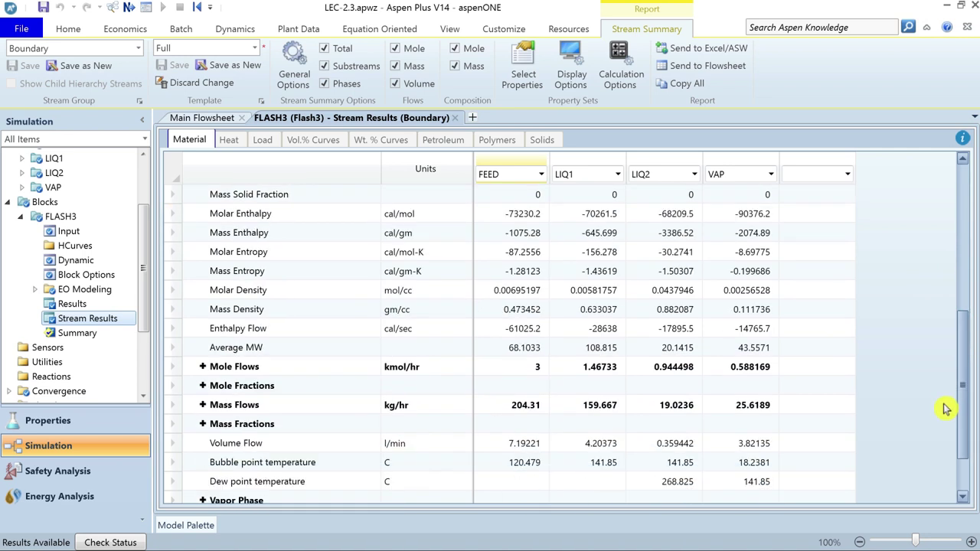
{"action": "left_click", "coordinate": [203, 367]}
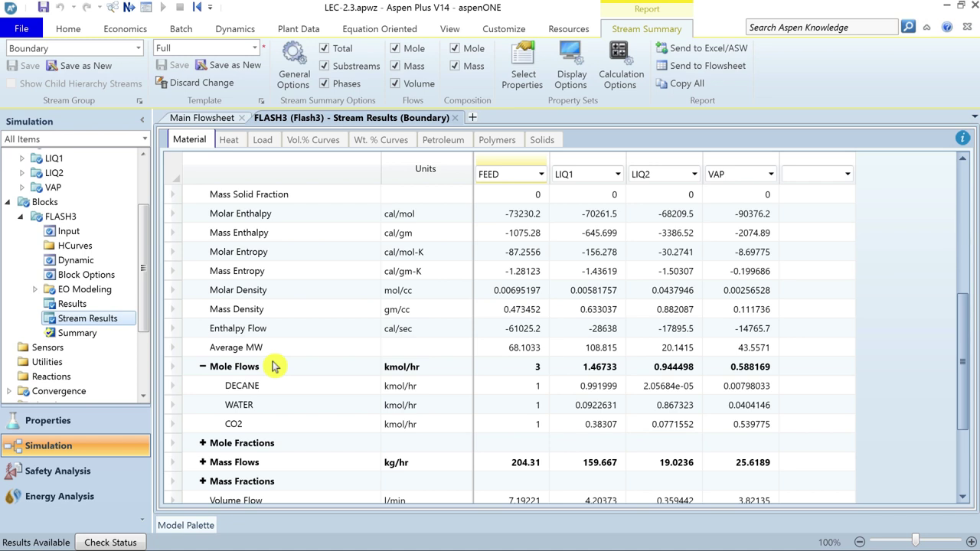
Compare the new mole flows with the earlier snip, circle its CO2 flow in VAP, and close the snip without saving.
{"action": "left_click_drag", "start_coordinate": [545, 24], "coordinate": [529, 48]}
{"action": "left_click_drag", "start_coordinate": [865, 201], "coordinate": [867, 227]}
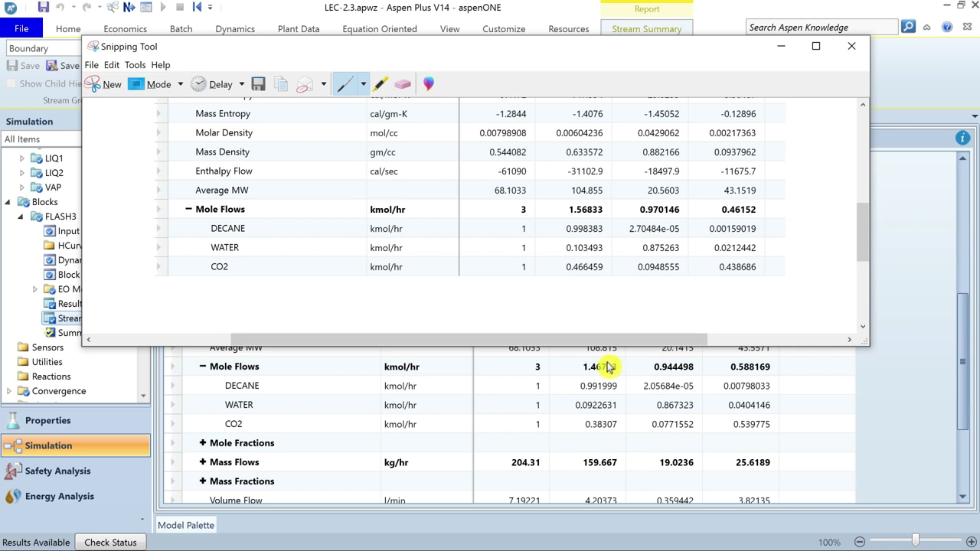
{"action": "left_click_drag", "start_coordinate": [727, 259], "coordinate": [757, 260]}
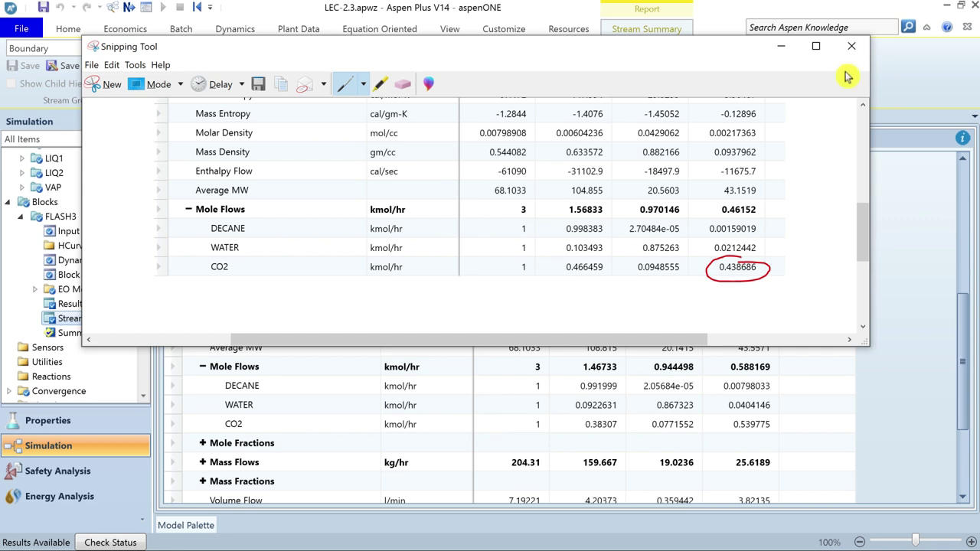
{"action": "left_click", "coordinate": [851, 46]}
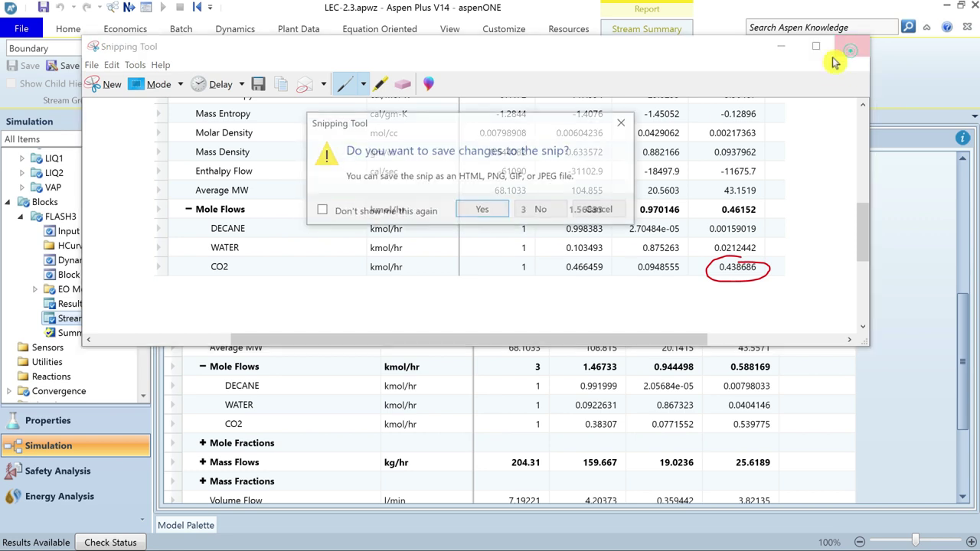
{"action": "left_click", "coordinate": [542, 211]}
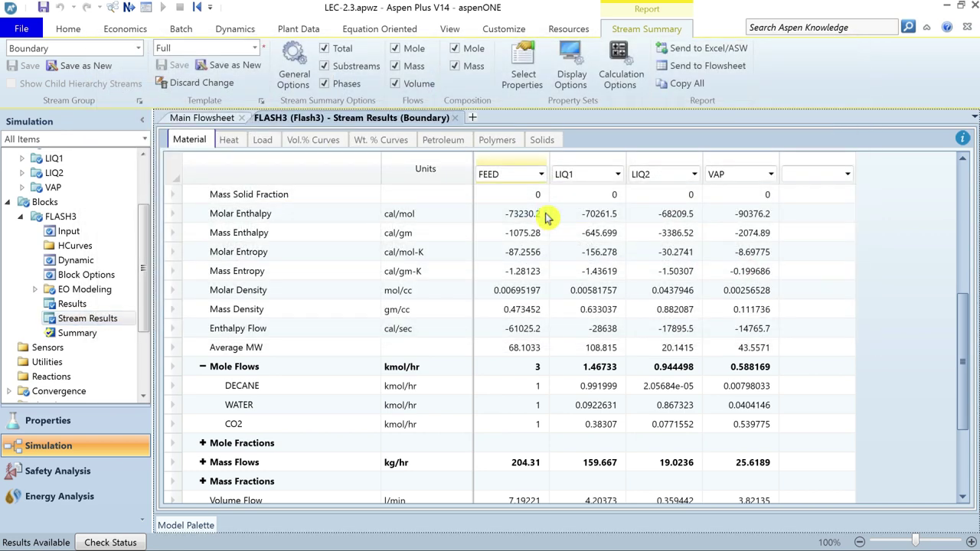
Close the FLASH3 stream results, saving the modified template, and return to the main flowsheet.
{"action": "left_click", "coordinate": [458, 123]}
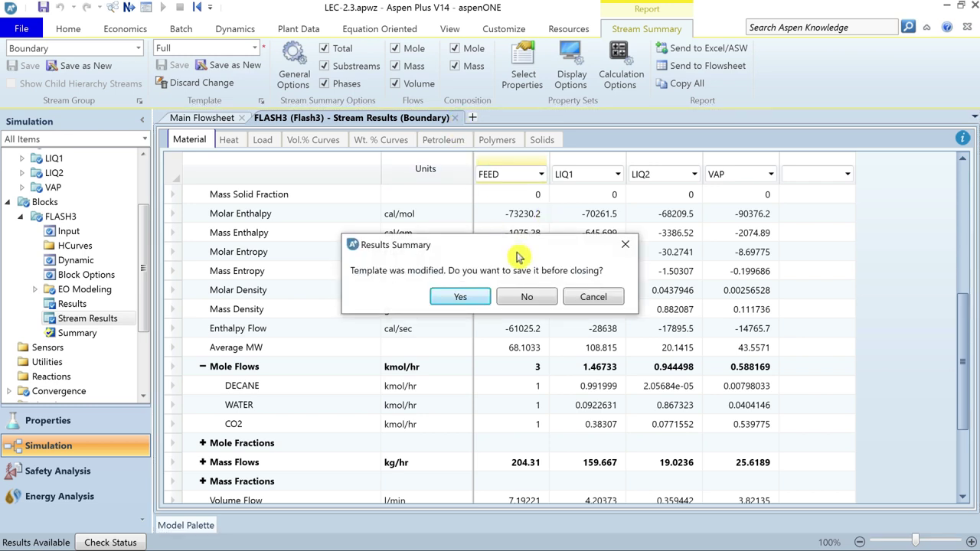
{"action": "left_click", "coordinate": [459, 293]}
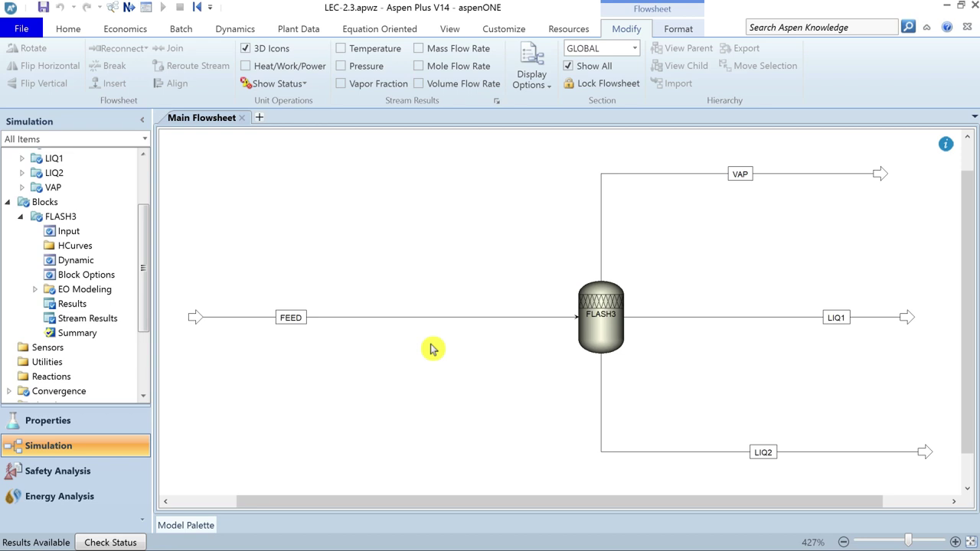
{"action": "scroll", "coordinate": [430, 348], "scroll_direction": "down", "scroll_amount": 10}
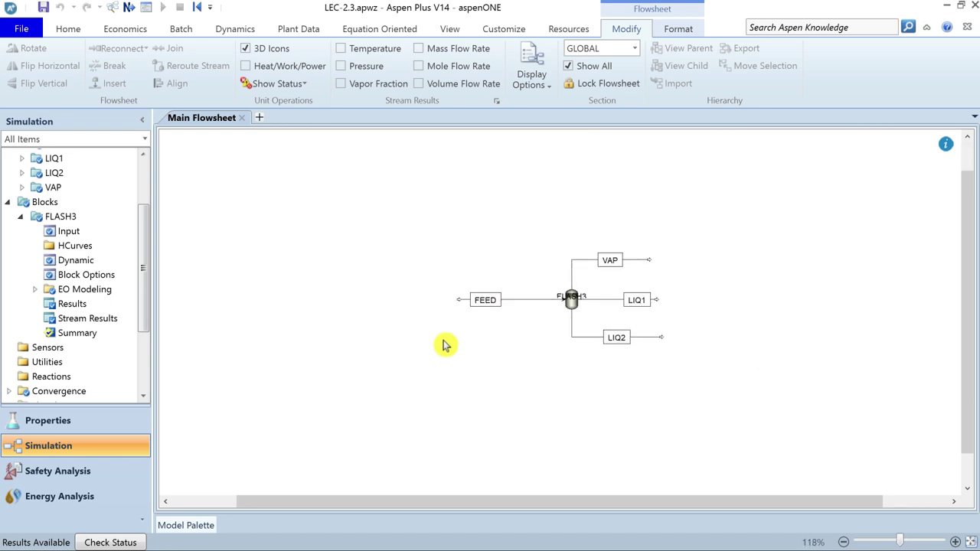
{"action": "scroll", "coordinate": [866, 301], "scroll_direction": "down", "scroll_amount": 1}
Add a Flash2 separator named FLASH2 below FLASH3 on the flowsheet.
{"action": "left_click", "coordinate": [189, 528]}
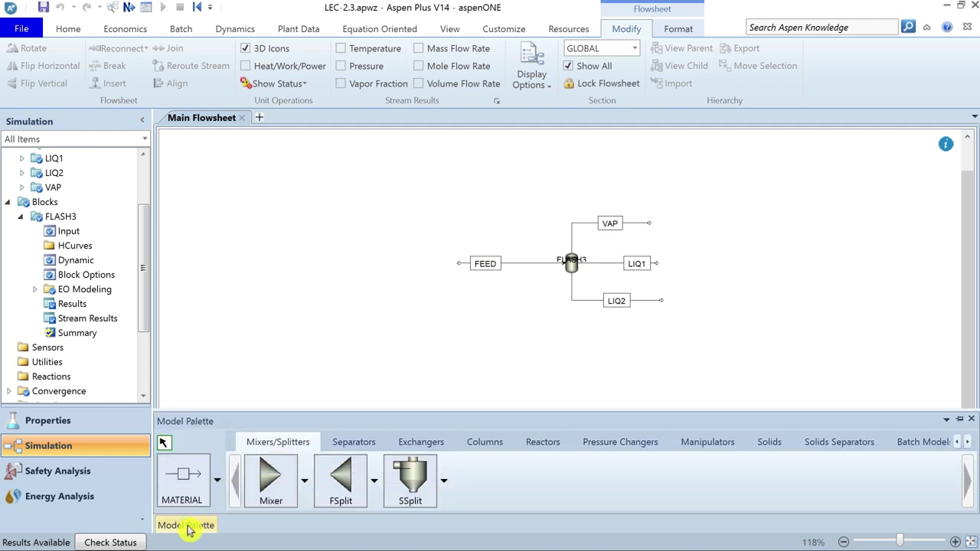
{"action": "left_click", "coordinate": [360, 443]}
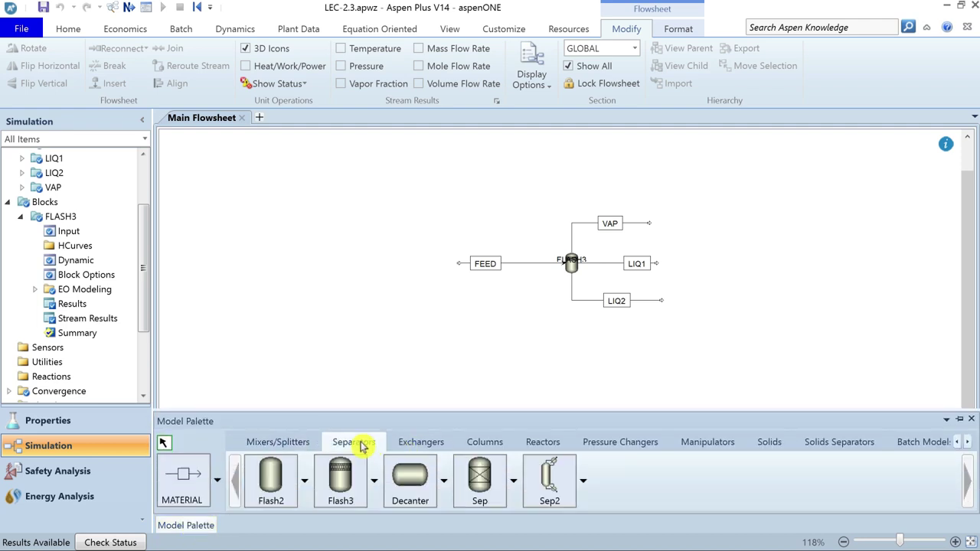
{"action": "left_click", "coordinate": [271, 482]}
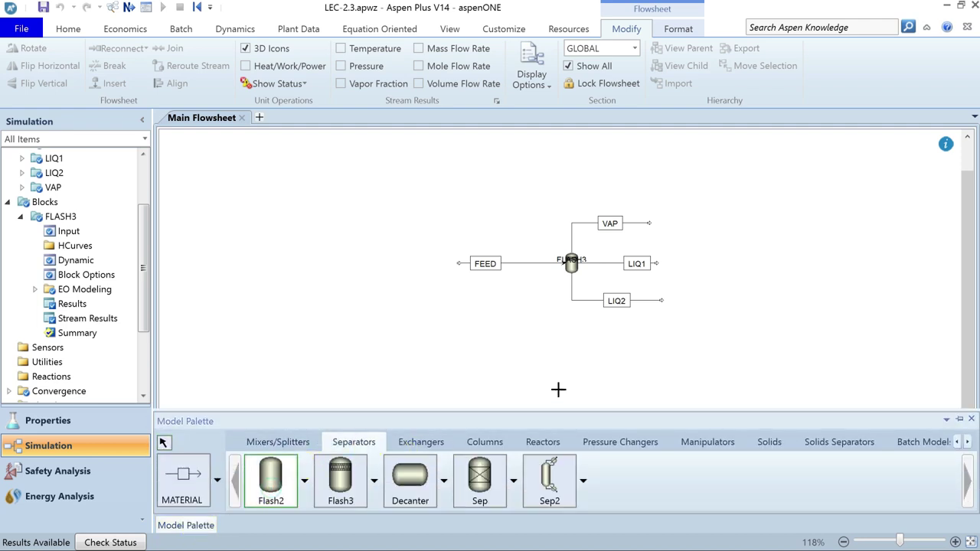
{"action": "left_click", "coordinate": [556, 390]}
{"action": "key", "text": "BackSpace"}
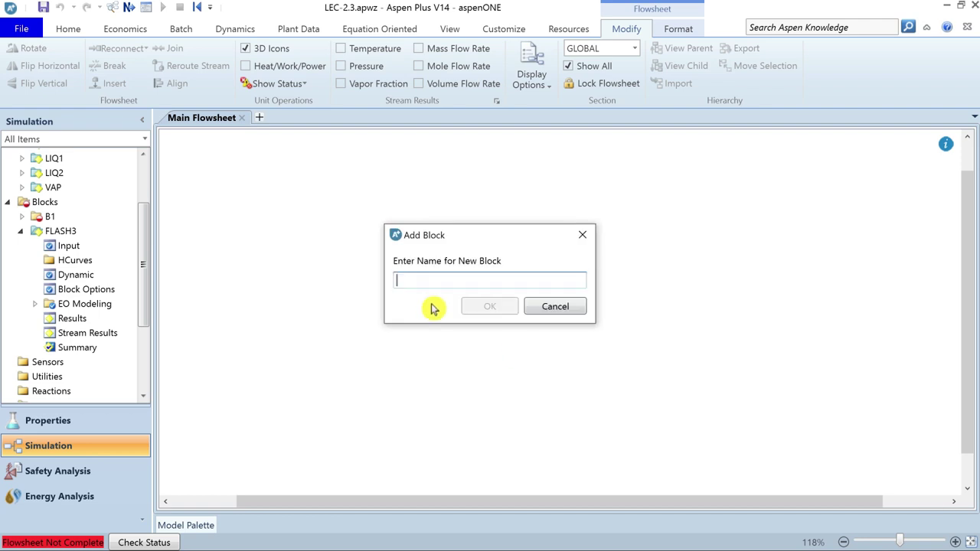
{"action": "type", "text": "FLAS"}
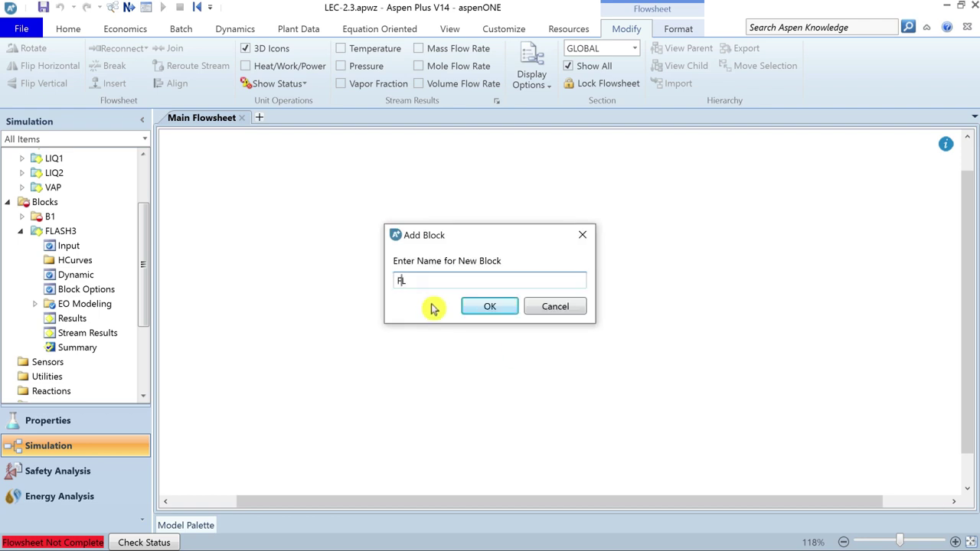
{"action": "type", "text": "H2"}
{"action": "left_click", "coordinate": [488, 307]}
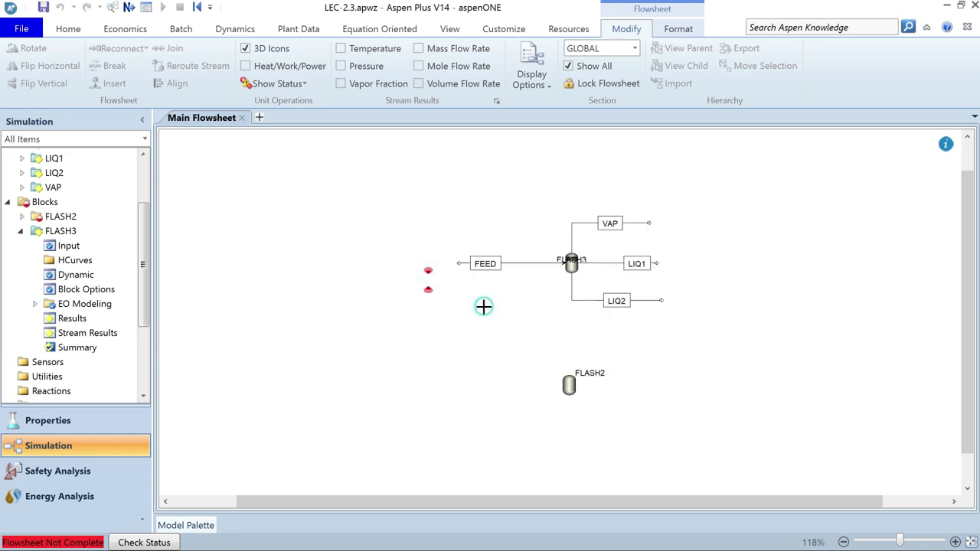
Add a Decanter block named DECANT beside FLASH2.
{"action": "left_click", "coordinate": [192, 525]}
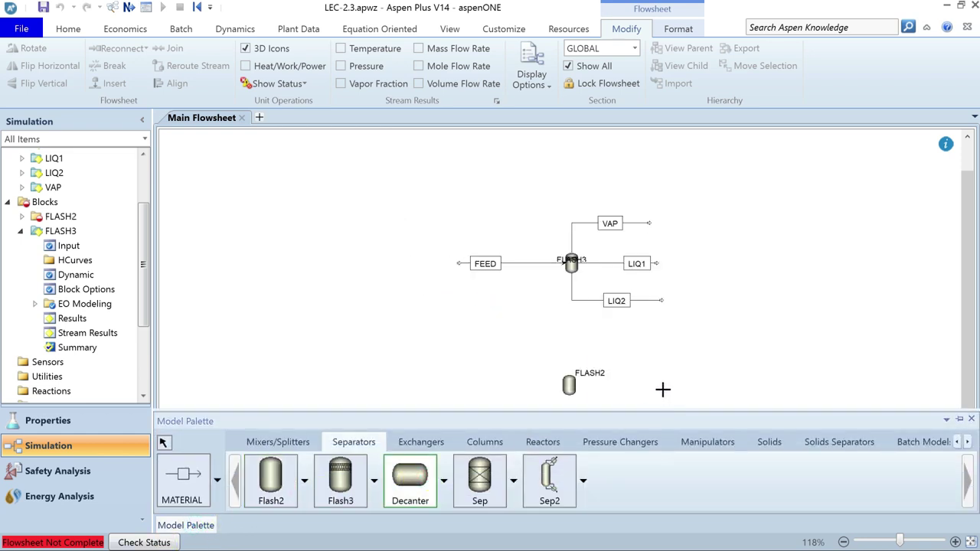
{"action": "left_click", "coordinate": [663, 394]}
{"action": "type", "text": "DECANT"}
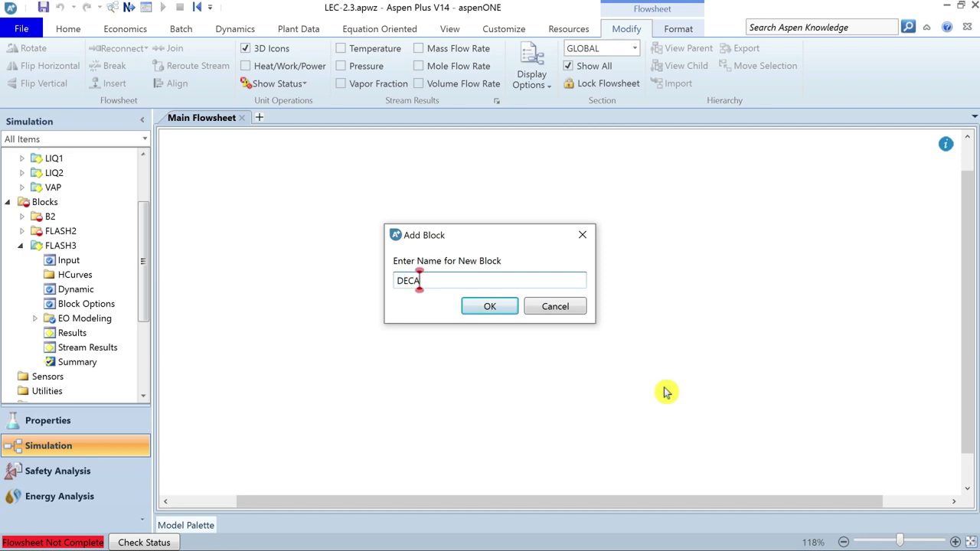
{"action": "key", "text": "Return"}
{"action": "scroll", "coordinate": [663, 387], "scroll_direction": "up", "scroll_amount": 4}
{"action": "scroll", "coordinate": [663, 387], "scroll_direction": "down", "scroll_amount": 2}
Keep the Model Palette permanently displayed and add a Dupl manipulator named DUPL below the FEED stream.
{"action": "left_click", "coordinate": [196, 526]}
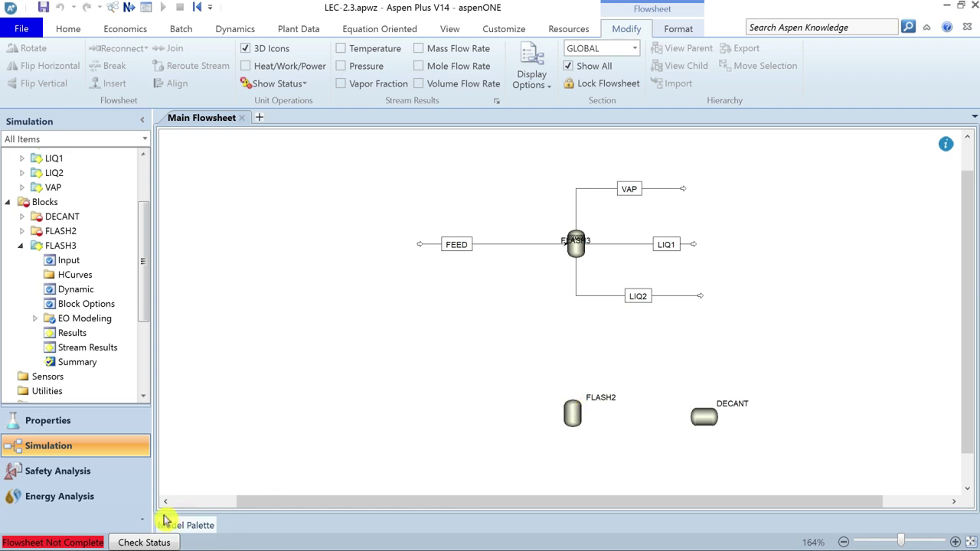
{"action": "left_click", "coordinate": [193, 527]}
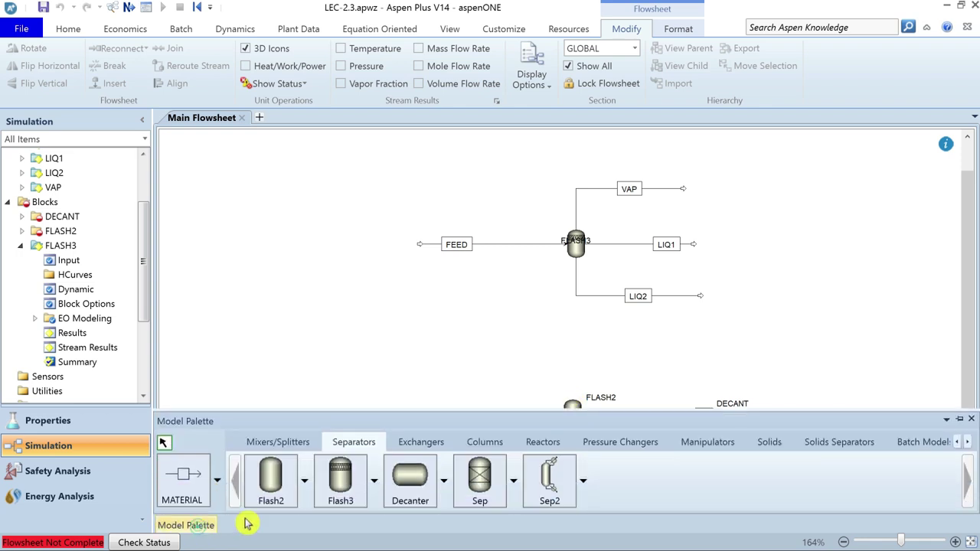
{"action": "left_click", "coordinate": [947, 420]}
{"action": "left_click", "coordinate": [898, 473]}
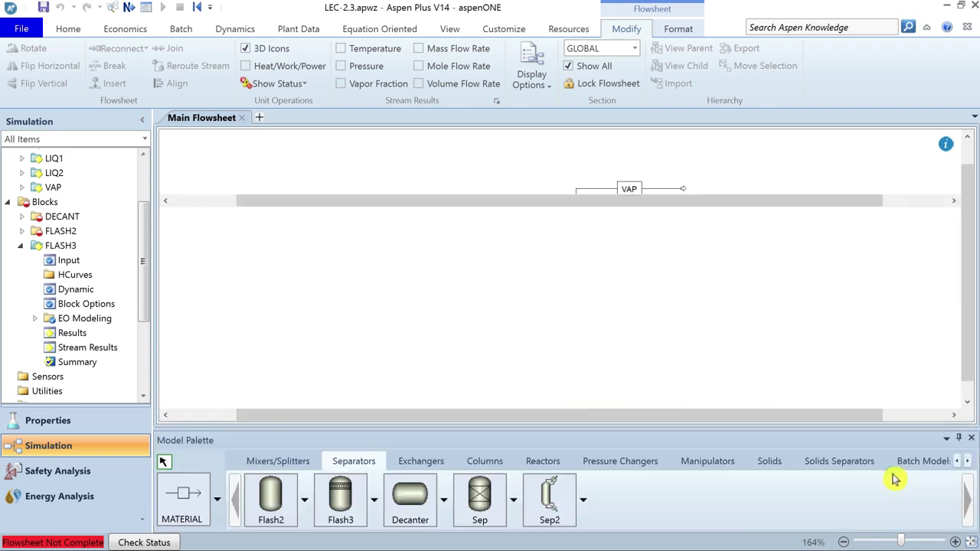
{"action": "left_click", "coordinate": [716, 462]}
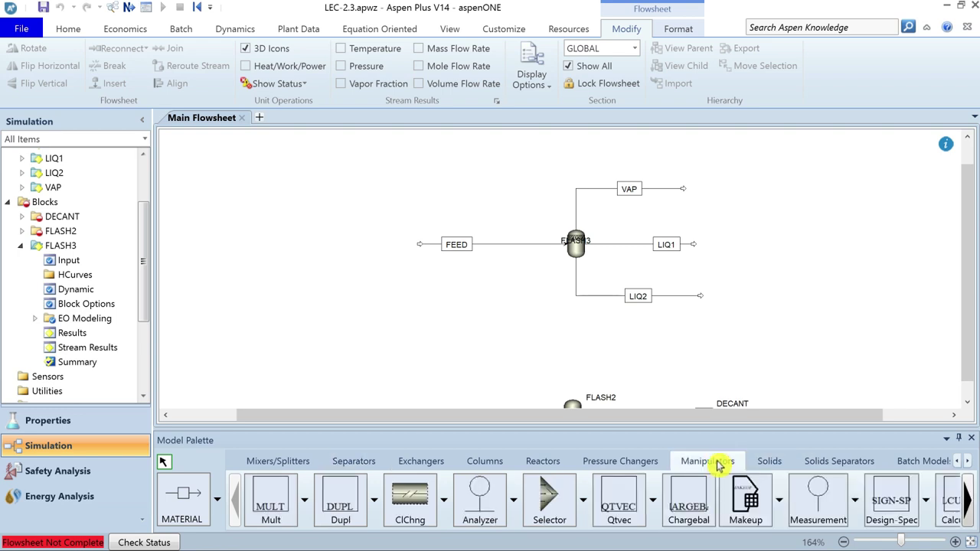
{"action": "left_click", "coordinate": [340, 513]}
{"action": "left_click", "coordinate": [488, 323]}
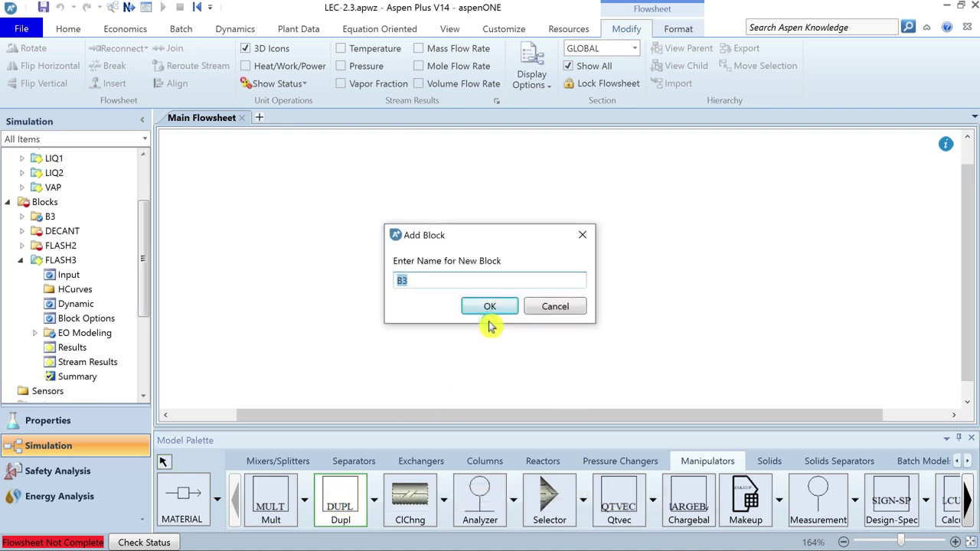
{"action": "type", "text": "DUPL"}
{"action": "key", "text": "Return"}
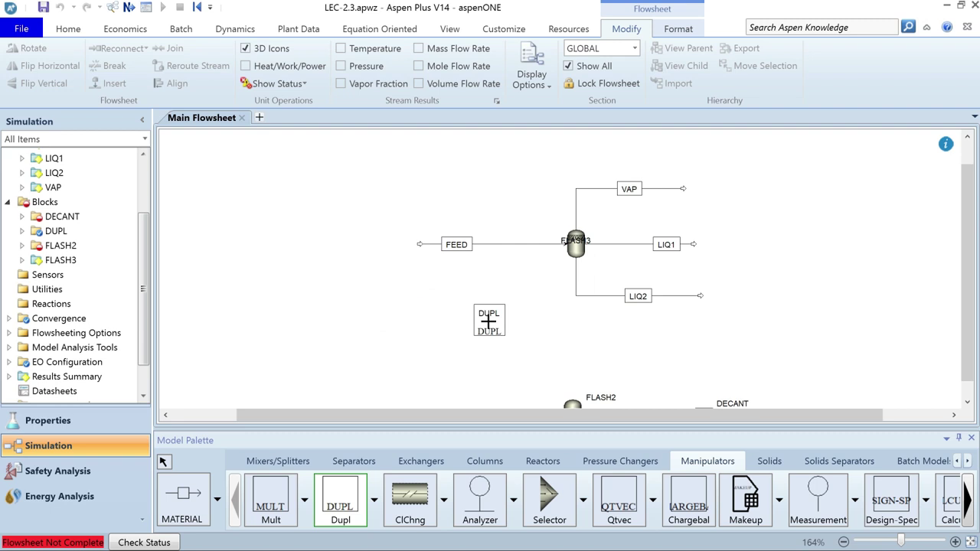
Reconnect the destination of the FEED stream from FLASH3 to the DUPL inlet.
{"action": "right_click", "coordinate": [548, 252]}
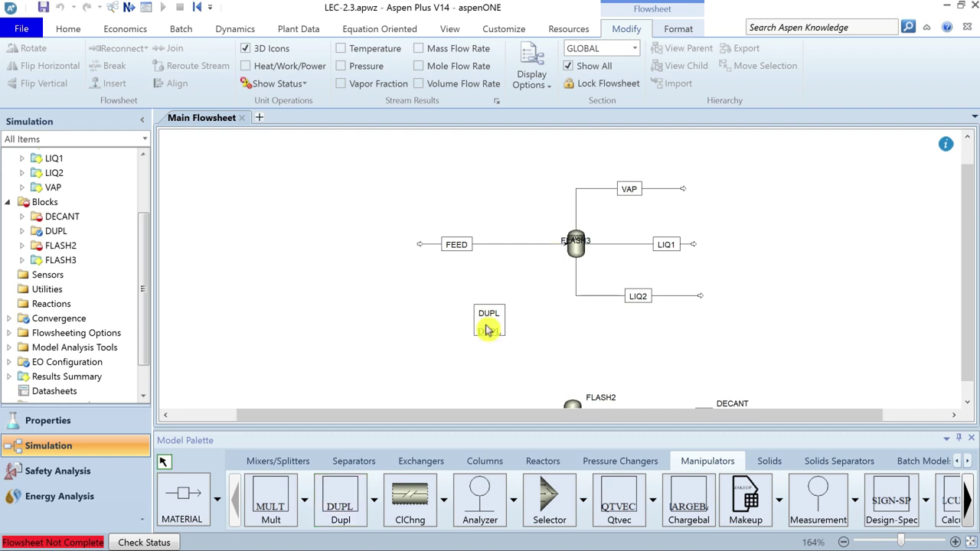
{"action": "left_click", "coordinate": [540, 249]}
{"action": "right_click", "coordinate": [540, 249]}
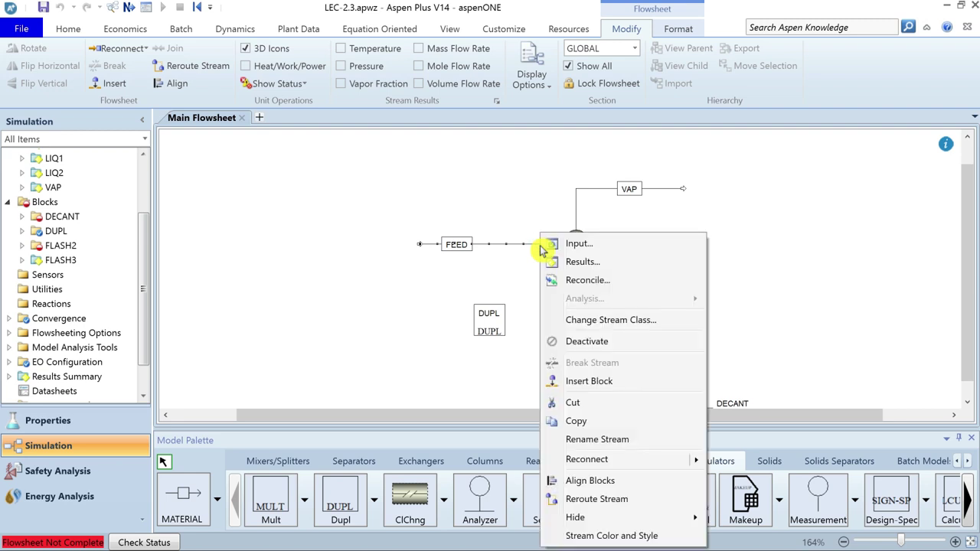
{"action": "mouse_move", "coordinate": [678, 466]}
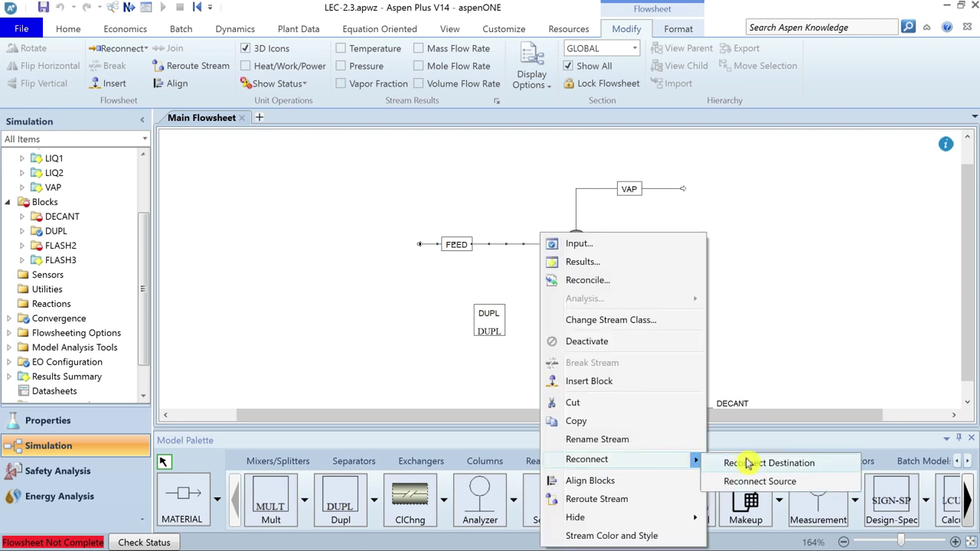
{"action": "left_click", "coordinate": [786, 466]}
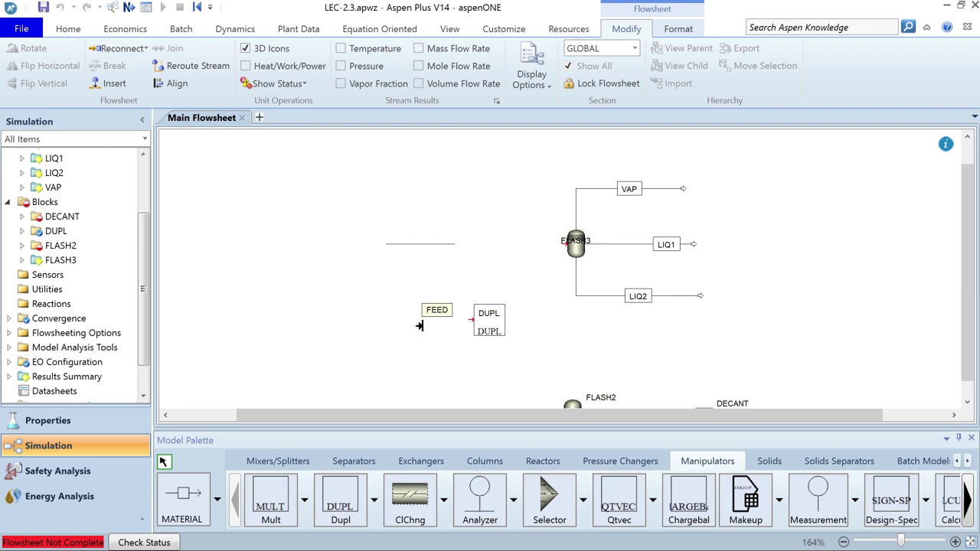
{"action": "left_click", "coordinate": [465, 317]}
Connect the DUPL outlet to the FLASH3 inlet with a material stream named F1.
{"action": "left_click", "coordinate": [188, 494]}
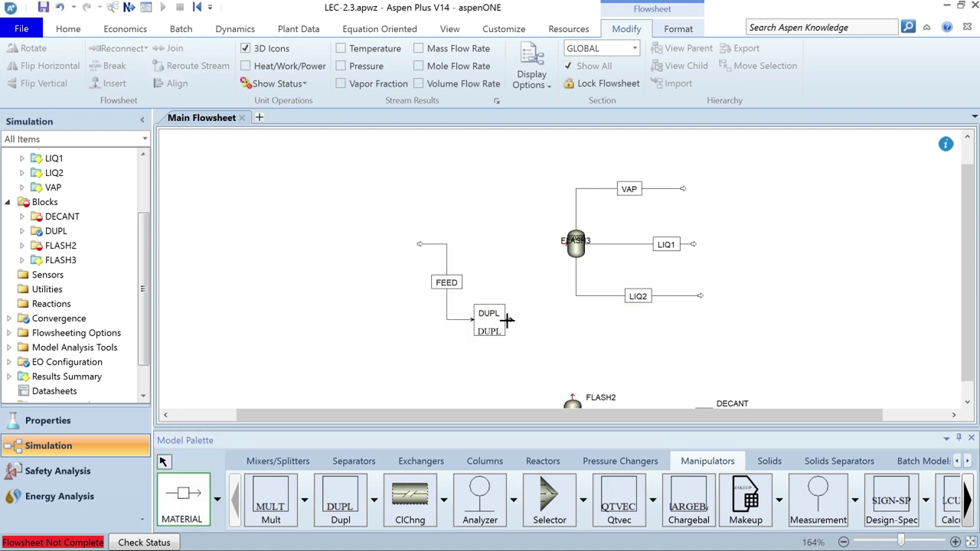
{"action": "left_click", "coordinate": [507, 320]}
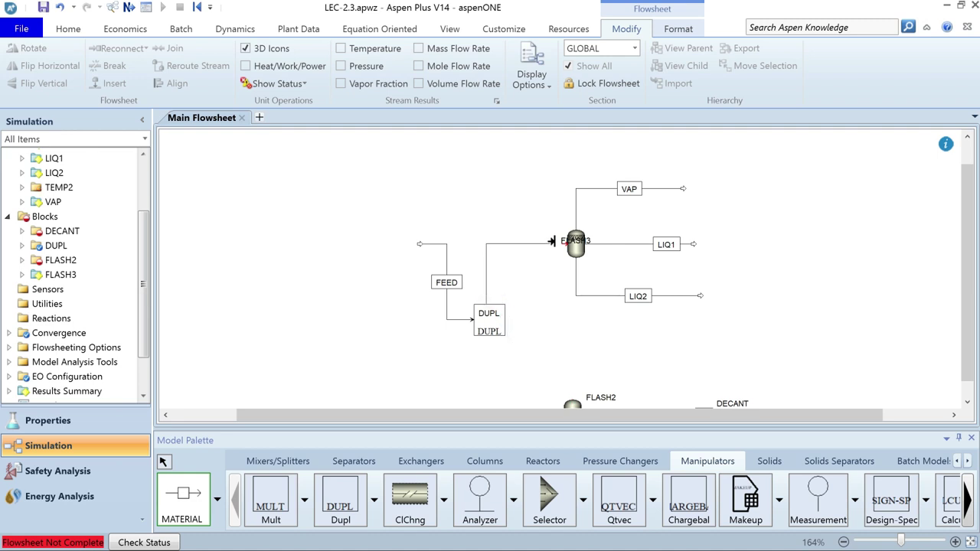
{"action": "left_click", "coordinate": [572, 244]}
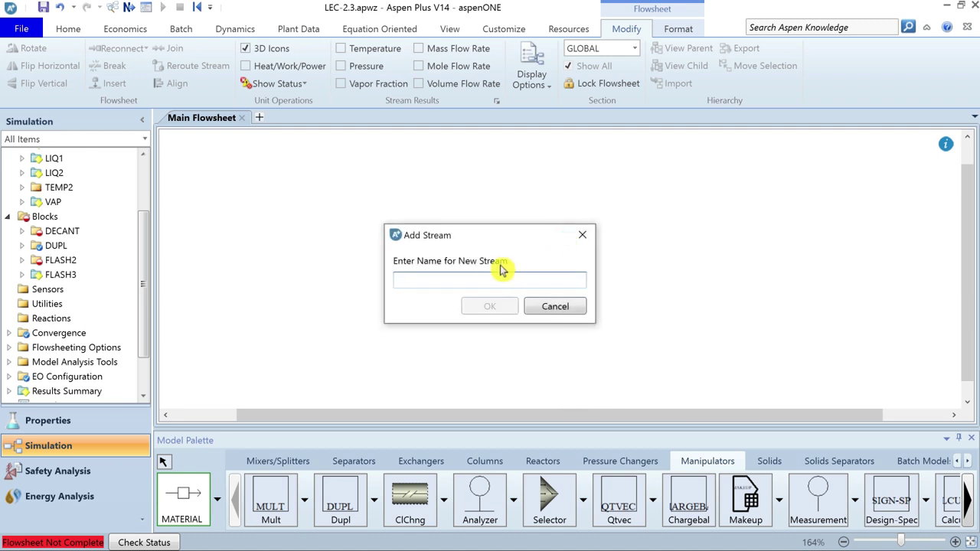
{"action": "type", "text": "F1"}
{"action": "key", "text": "Return"}
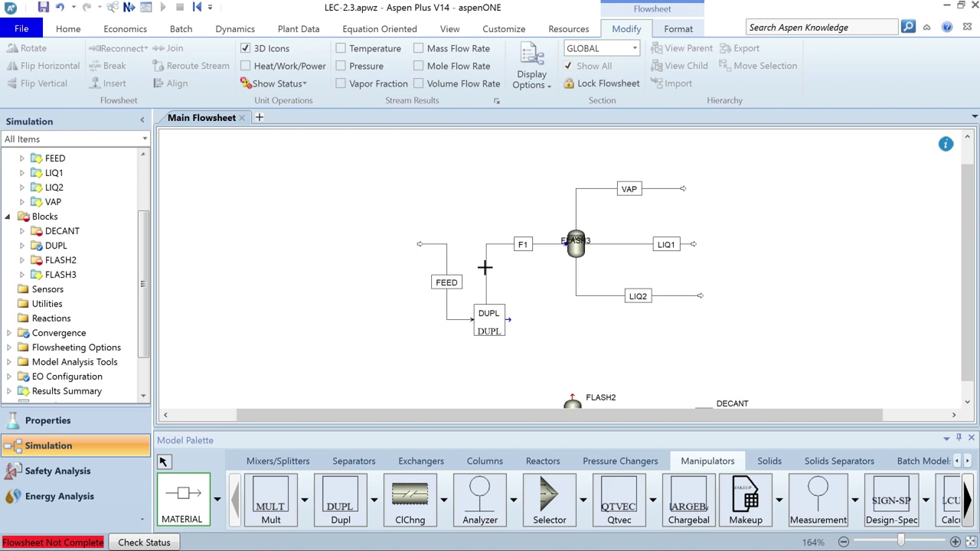
Connect DUPL to the FLASH2 inlet with a material stream named F2.
{"action": "scroll", "coordinate": [482, 349], "scroll_direction": "down", "scroll_amount": 2}
{"action": "left_click", "coordinate": [484, 335]}
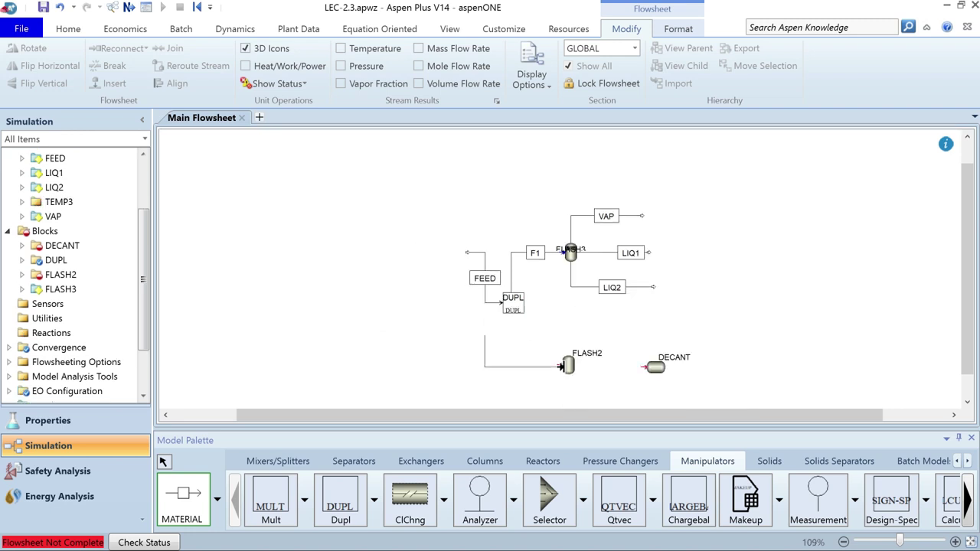
{"action": "left_click", "coordinate": [556, 365]}
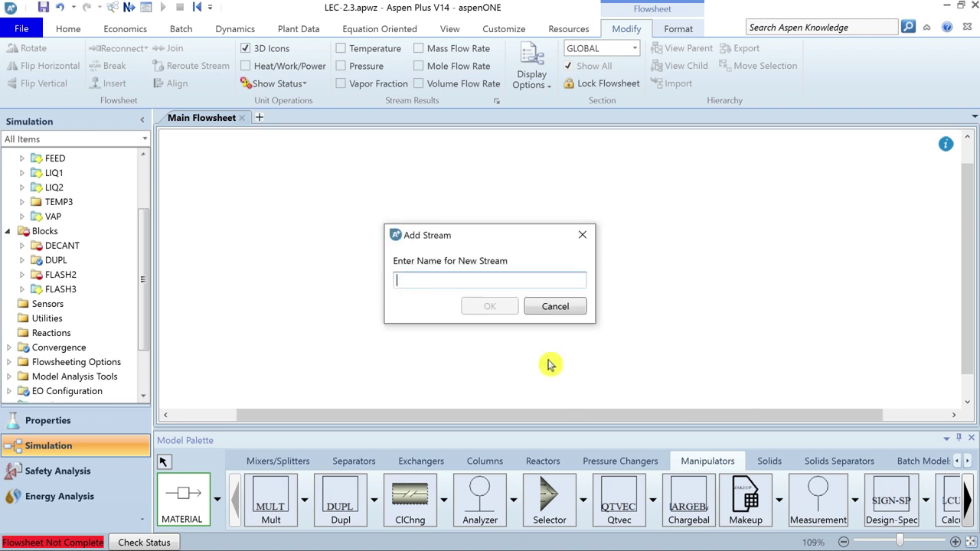
{"action": "type", "text": "F2"}
{"action": "key", "text": "Return"}
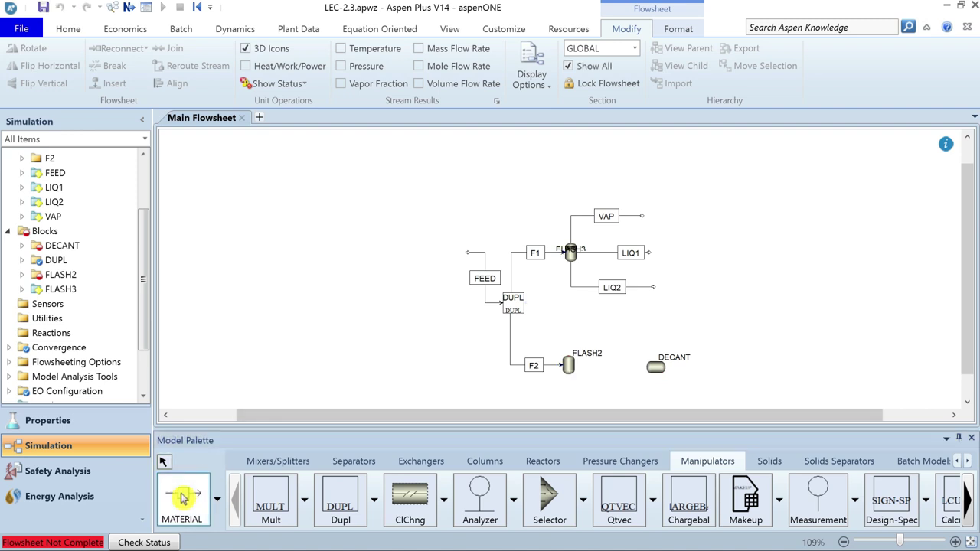
Add a vapor outlet material stream named F2-VAP to FLASH2.
{"action": "left_click", "coordinate": [570, 356]}
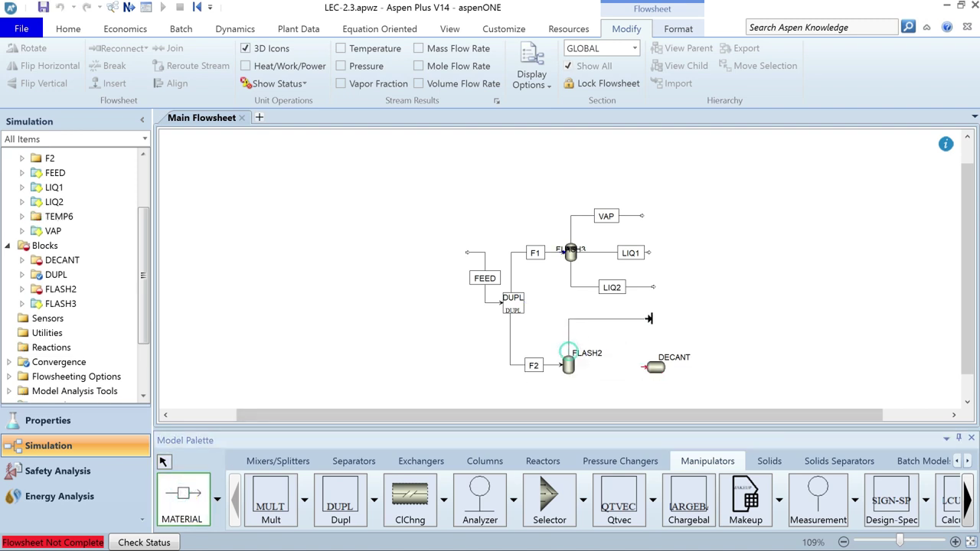
{"action": "left_click", "coordinate": [656, 332]}
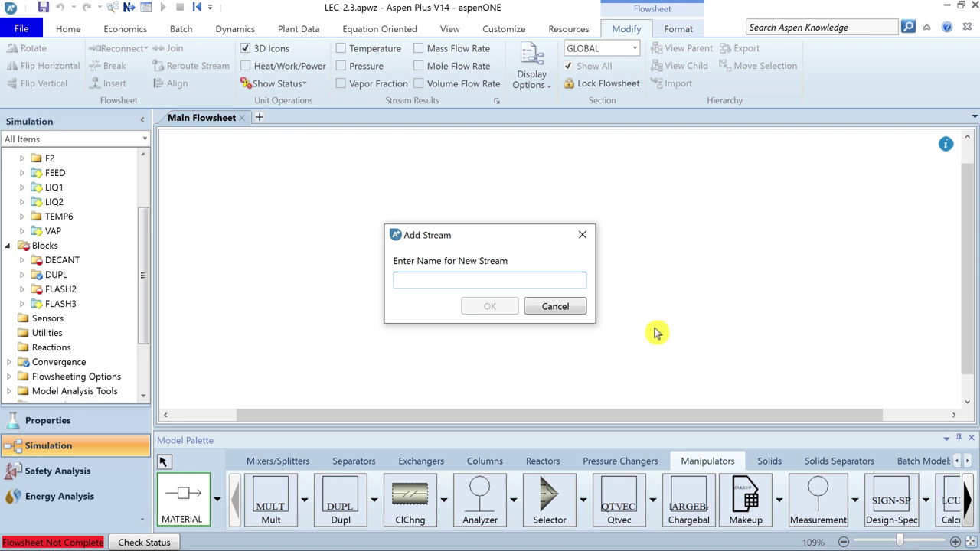
{"action": "type", "text": "F2-VAP"}
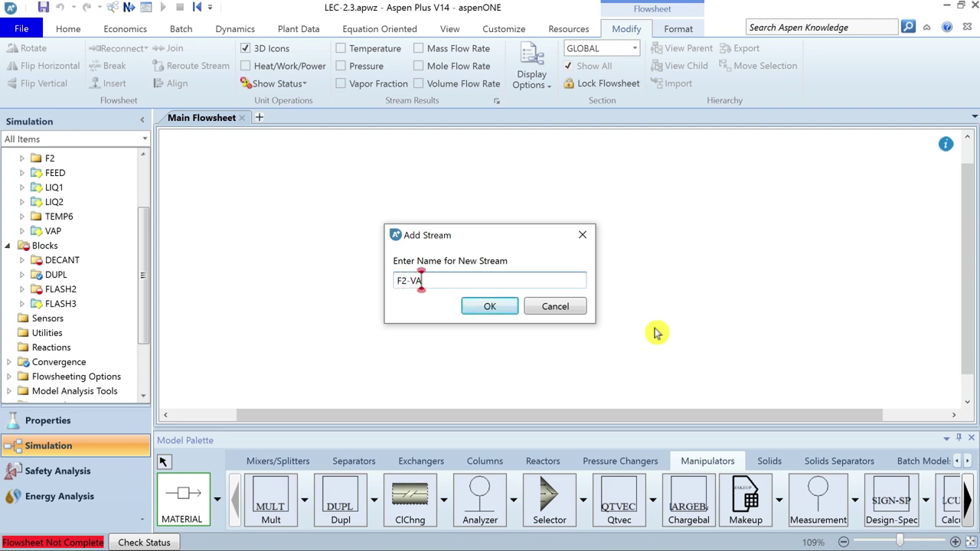
{"action": "key", "text": "Return"}
Add a liquid outlet stream named F2-LIQ to FLASH2 and route its free end to the DECANT inlet.
{"action": "left_click", "coordinate": [567, 376]}
{"action": "left_click", "coordinate": [624, 399]}
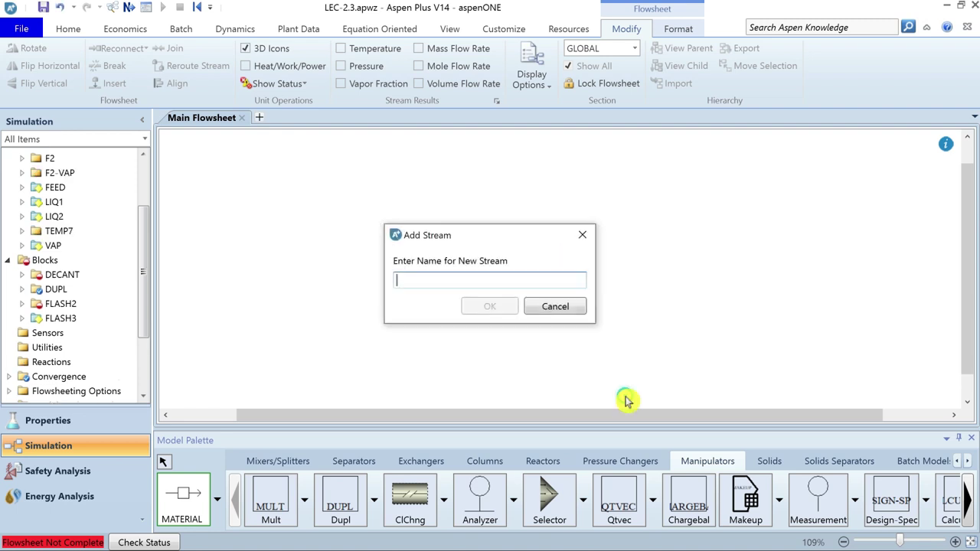
{"action": "type", "text": "F2-LIQ"}
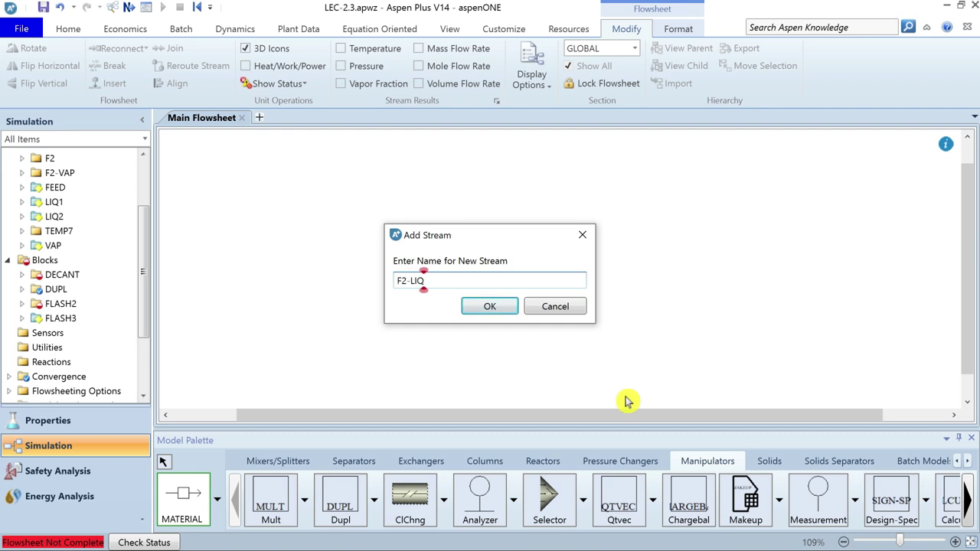
{"action": "key", "text": "Return"}
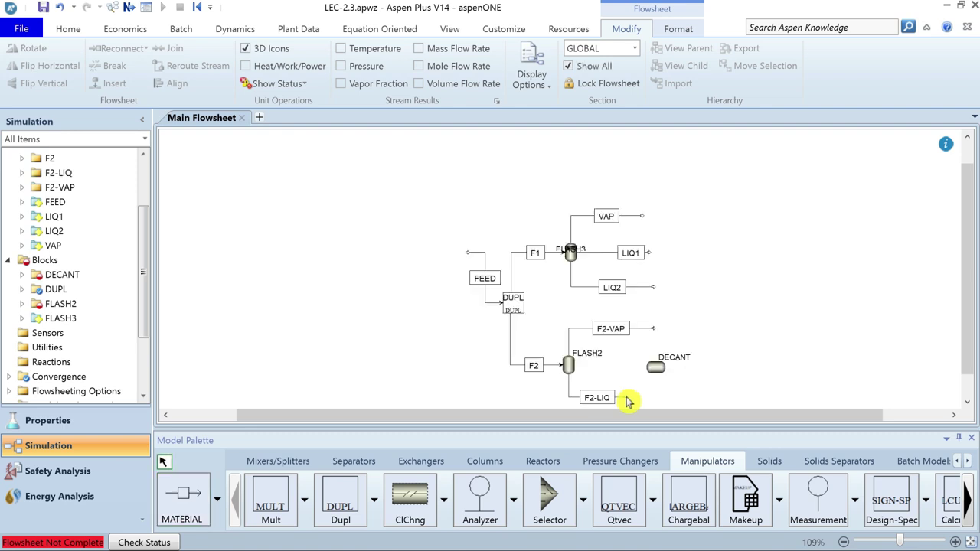
{"action": "left_click_drag", "start_coordinate": [628, 402], "coordinate": [643, 372]}
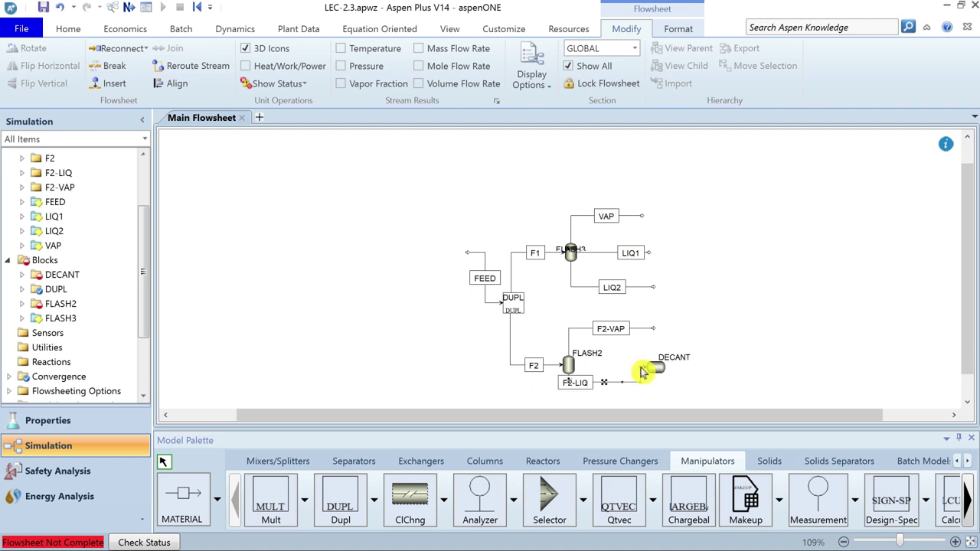
Add a first liquid outlet material stream named F2-LIQ1 to the DECANT block.
{"action": "left_click", "coordinate": [682, 367]}
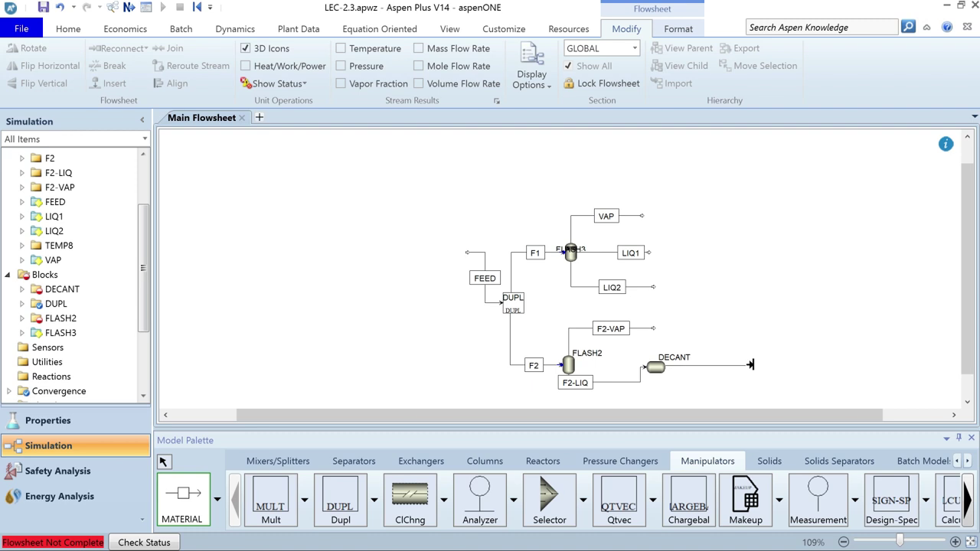
{"action": "left_click", "coordinate": [754, 371]}
{"action": "type", "text": "F2-LIQ1"}
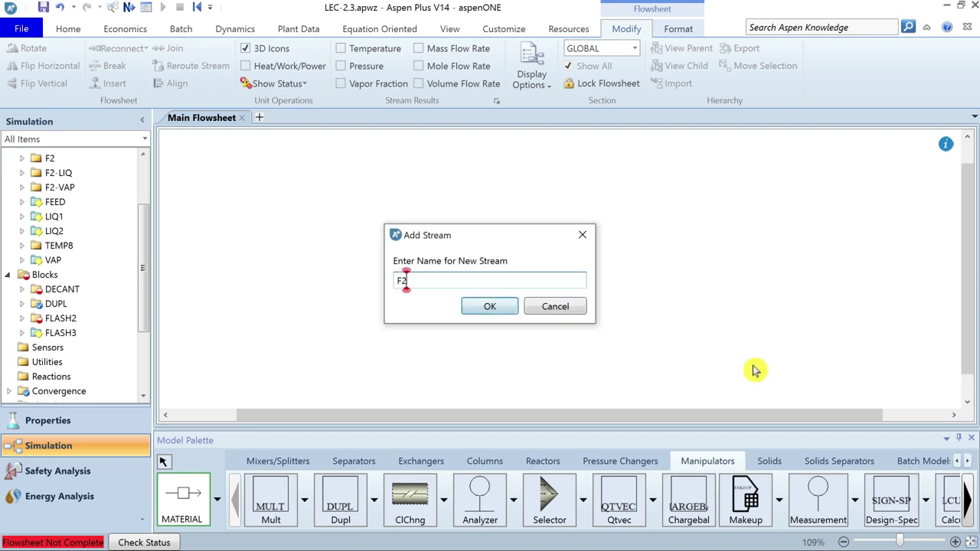
{"action": "key", "text": "Return"}
Add a second liquid outlet material stream named F2-LIQ2 to the DECANT block.
{"action": "left_click", "coordinate": [754, 365]}
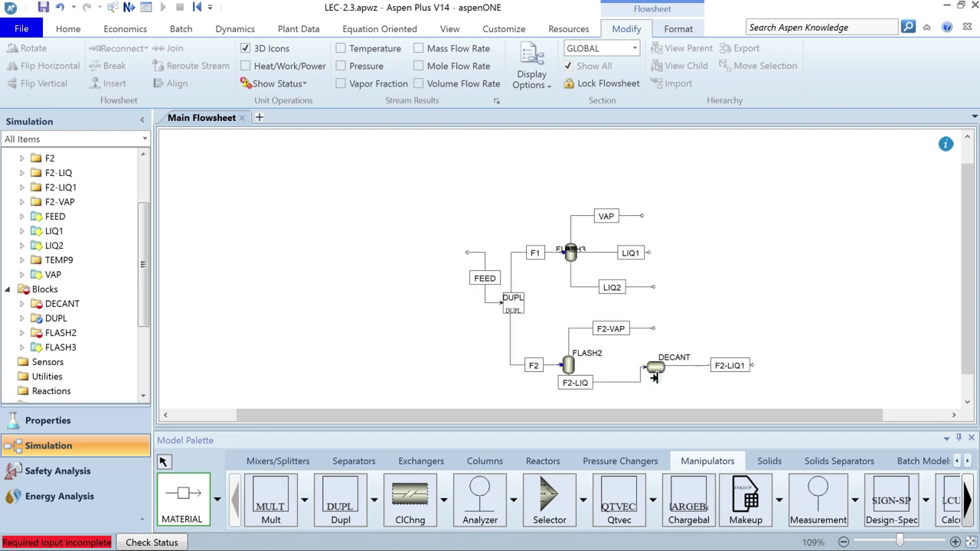
{"action": "left_click", "coordinate": [755, 399]}
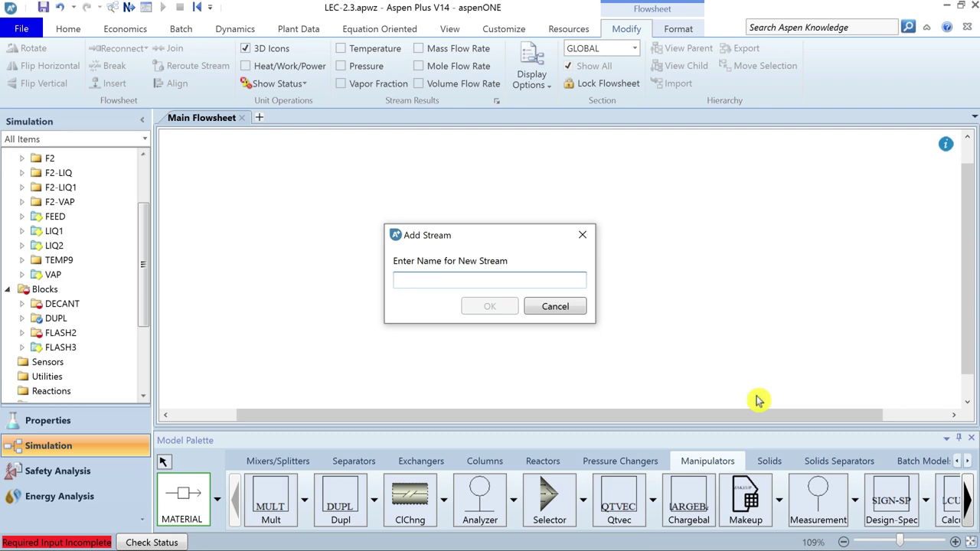
{"action": "type", "text": "F2-LIQ2"}
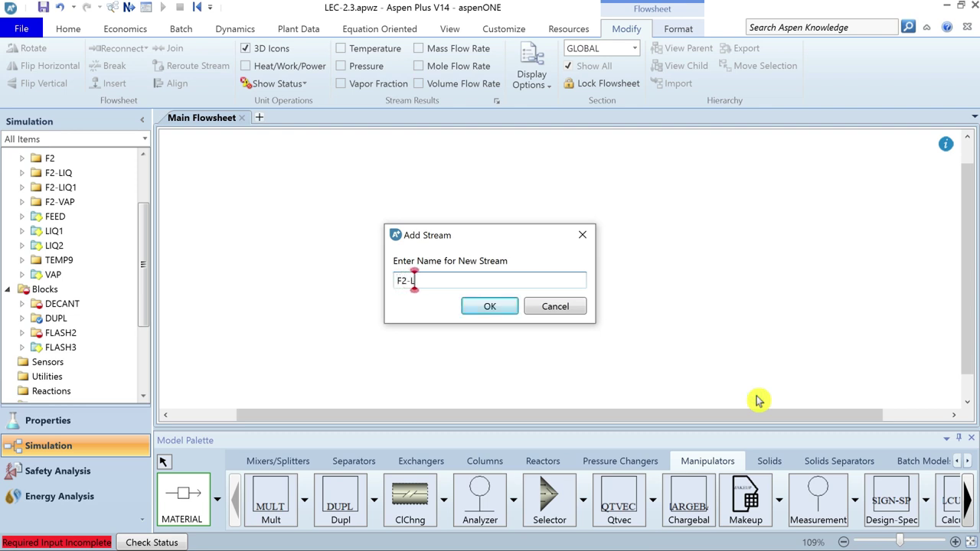
{"action": "key", "text": "Return"}
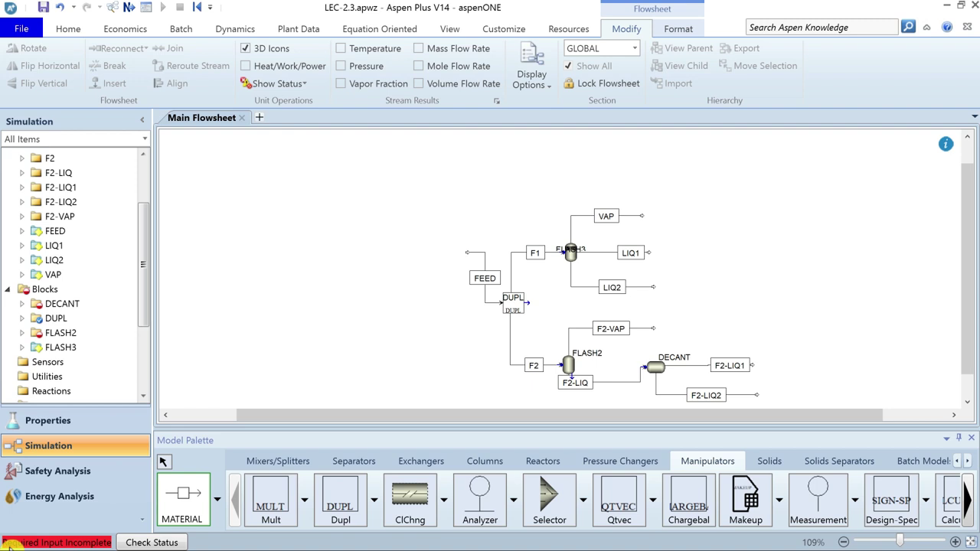
Collapse the model palette, then align all flowsheet blocks and reroute their streams.
{"action": "left_click", "coordinate": [944, 438]}
{"action": "left_click", "coordinate": [906, 483]}
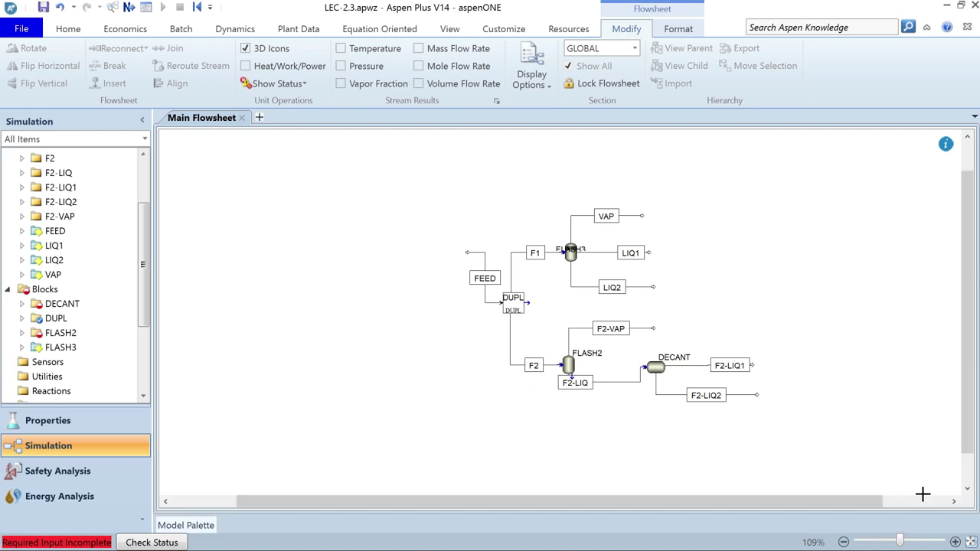
{"action": "left_click", "coordinate": [974, 541]}
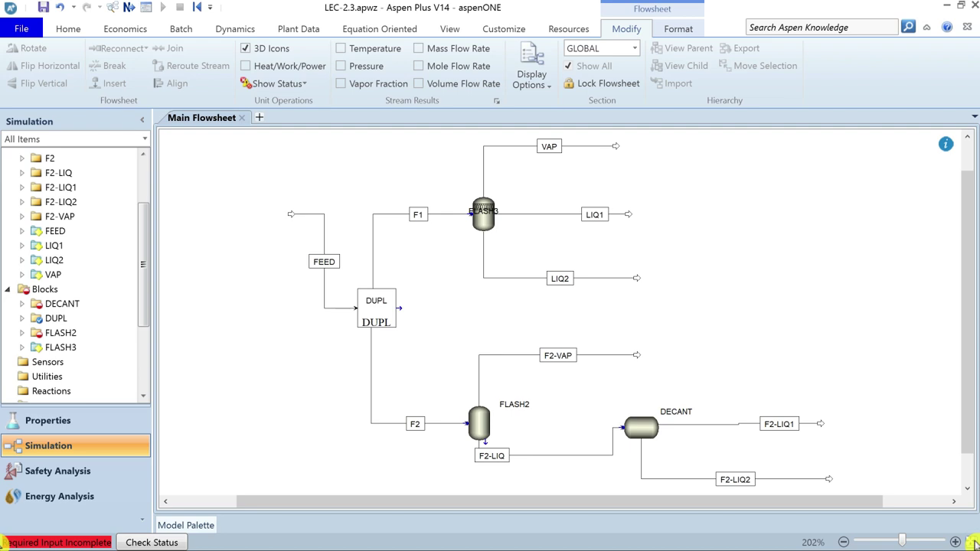
{"action": "key", "text": "ctrl+a"}
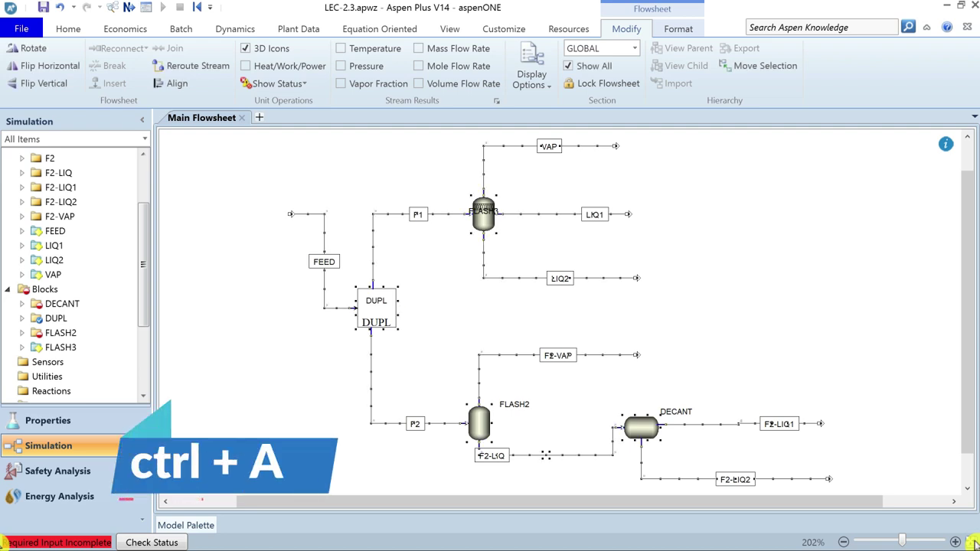
{"action": "key", "text": "ctrl+b"}
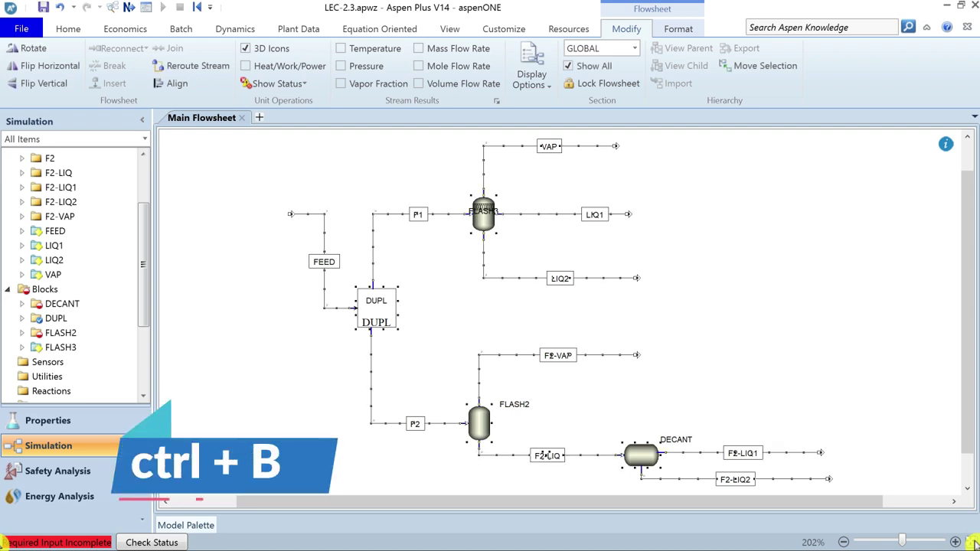
{"action": "key", "text": "ctrl+j"}
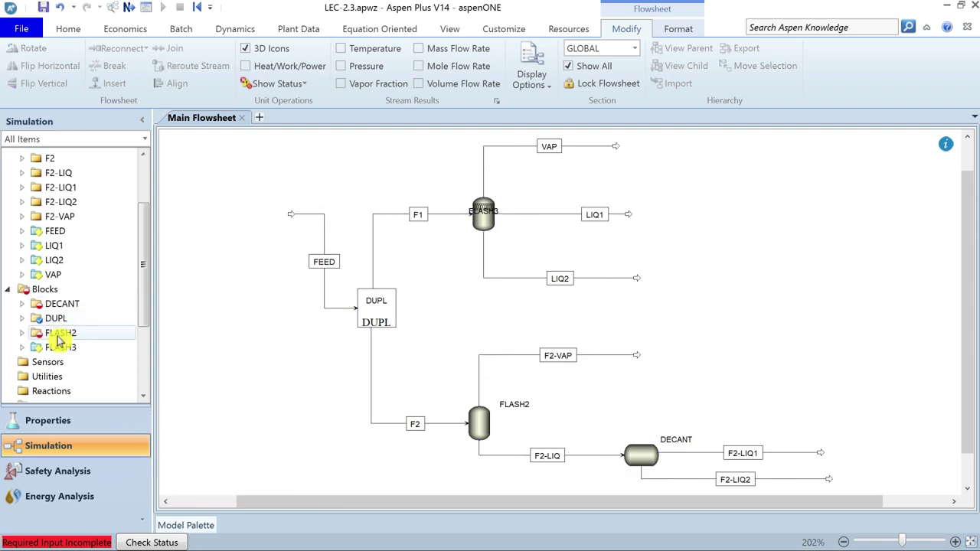
Specify the DECANT block with a pressure of 75 bar and a temperature of 415 K.
{"action": "left_click", "coordinate": [21, 304]}
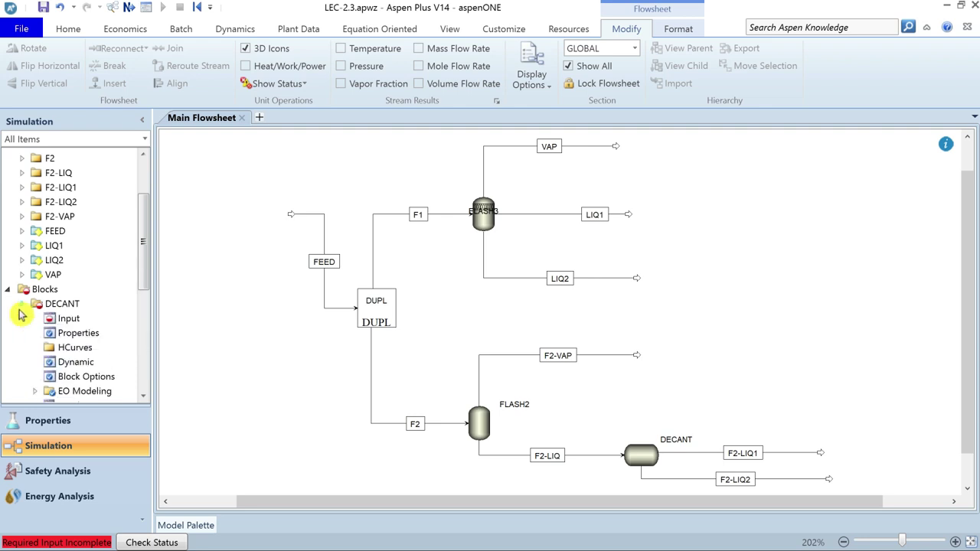
{"action": "double_click", "coordinate": [66, 317]}
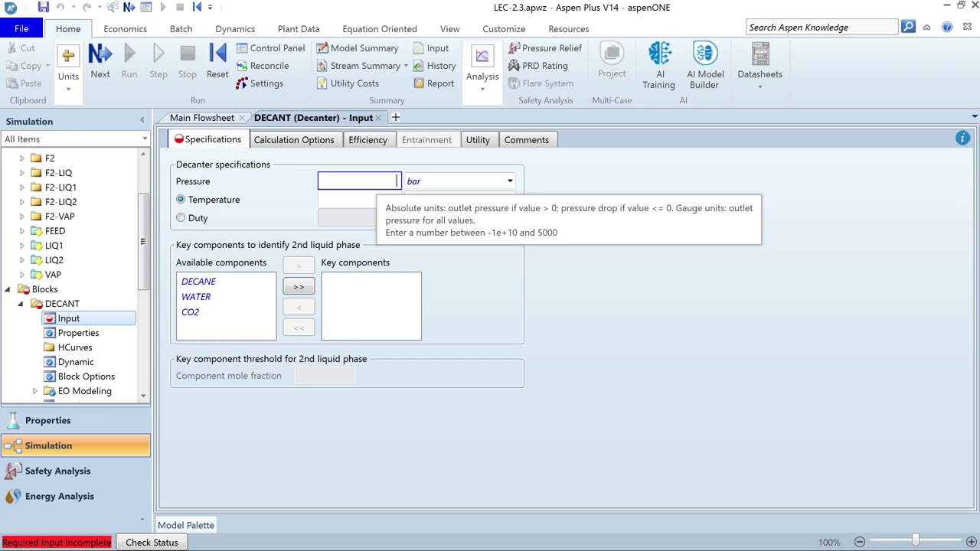
{"action": "left_click", "coordinate": [396, 181]}
{"action": "type", "text": "75"}
{"action": "key", "text": "Return"}
{"action": "left_click", "coordinate": [397, 199]}
{"action": "type", "text": "41"}
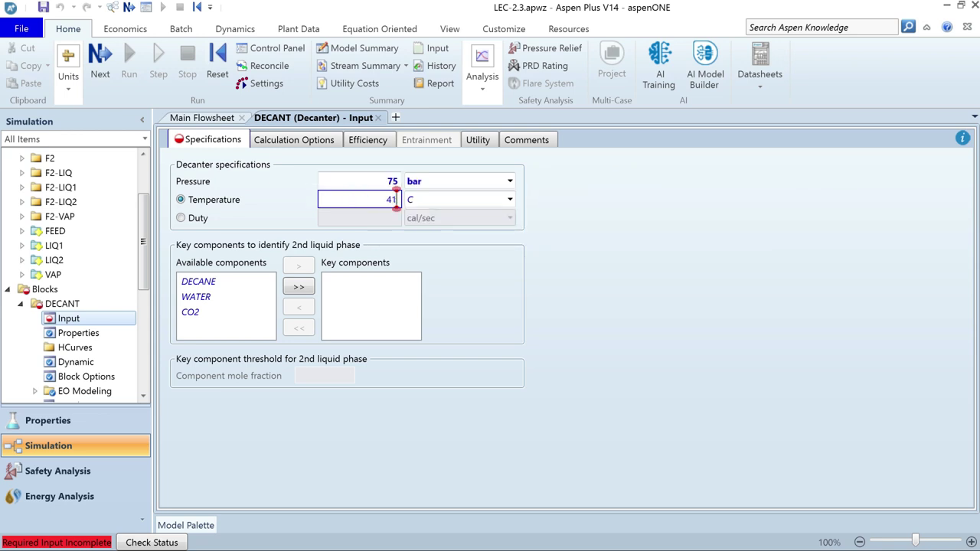
{"action": "type", "text": "5"}
{"action": "key", "text": "Tab"}
{"action": "type", "text": "K"}
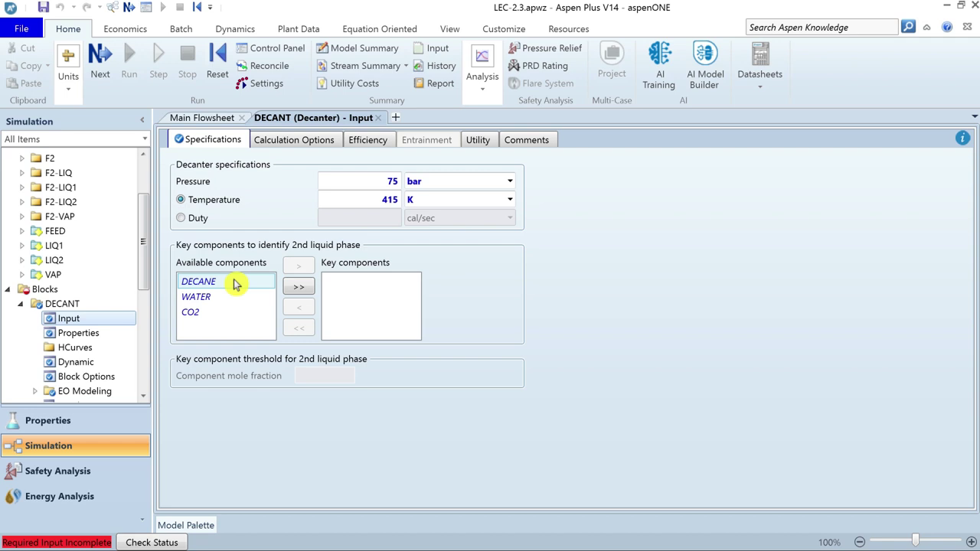
Specify the FLASH2 block with a temperature of 415 K and a pressure of 75 bar.
{"action": "left_click", "coordinate": [100, 74]}
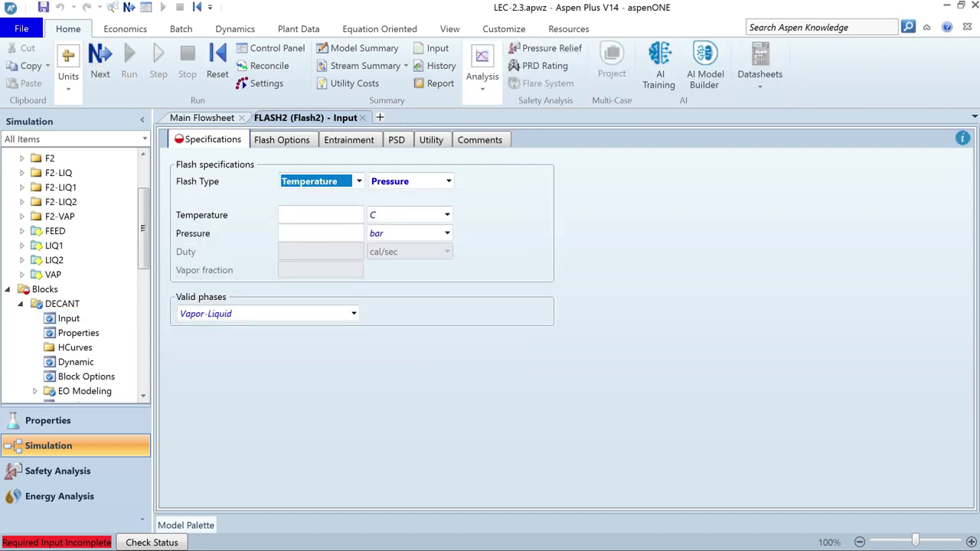
{"action": "left_click", "coordinate": [320, 217]}
{"action": "type", "text": "415"}
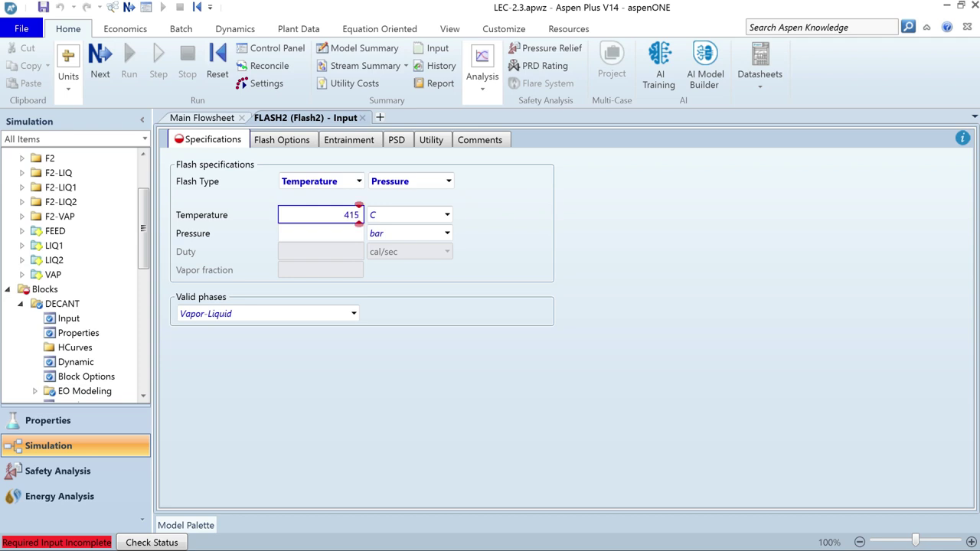
{"action": "key", "text": "Tab"}
{"action": "key", "text": "Tab"}
{"action": "type", "text": "75"}
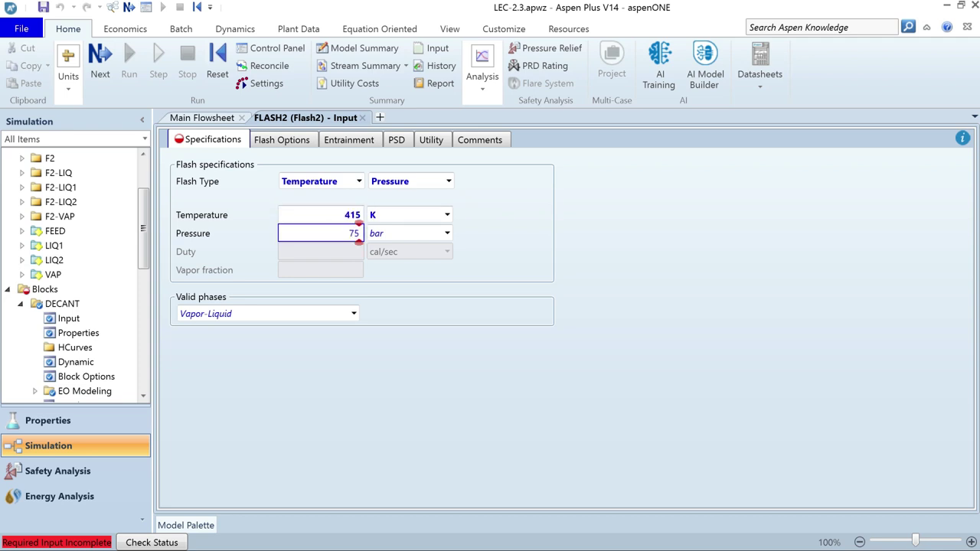
{"action": "left_click", "coordinate": [491, 301]}
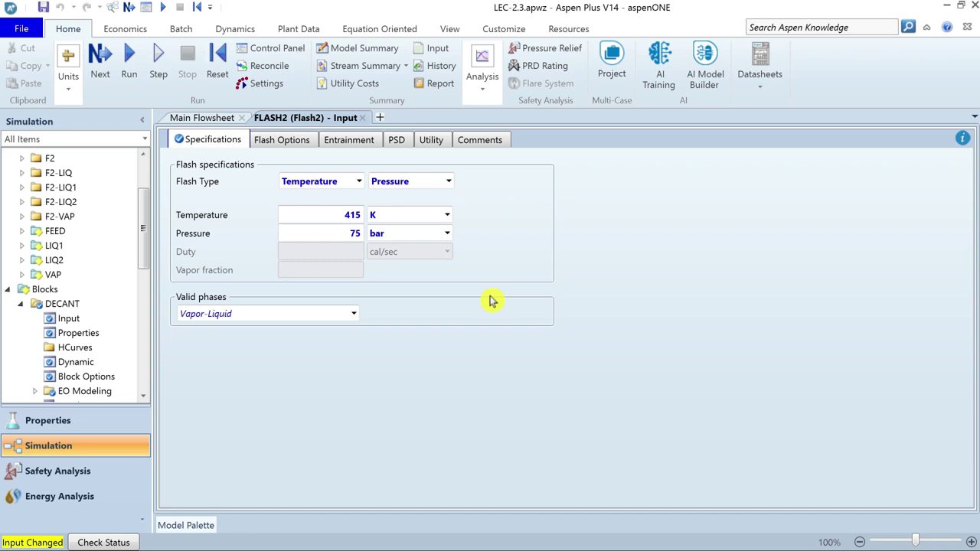
Run the simulation and open the results summary of the DECANT block.
{"action": "left_click", "coordinate": [128, 68]}
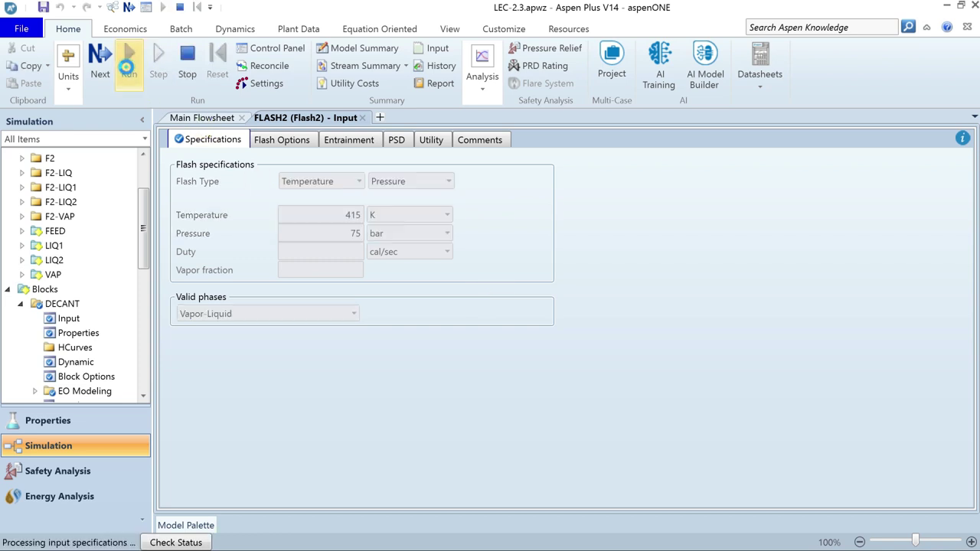
{"action": "left_click_drag", "start_coordinate": [144, 268], "coordinate": [144, 307]}
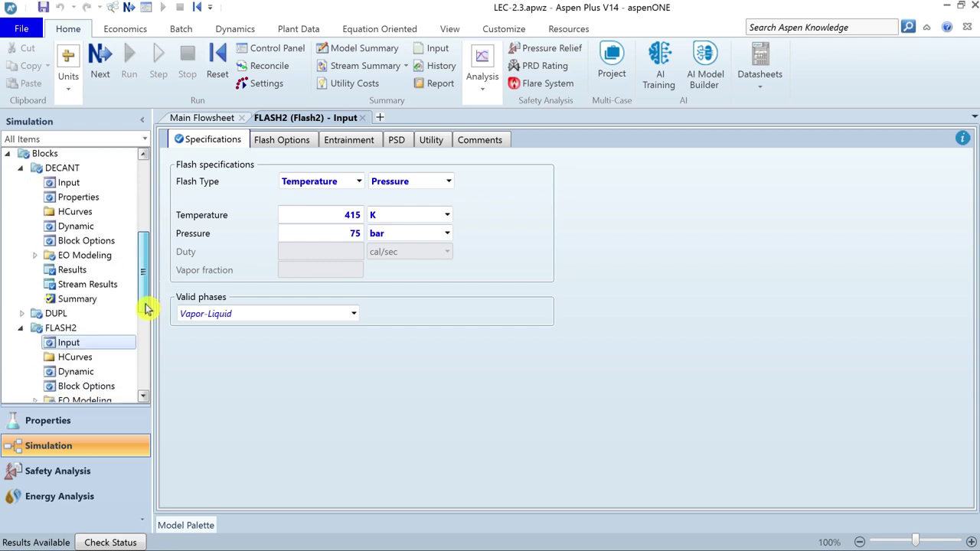
{"action": "left_click", "coordinate": [70, 271]}
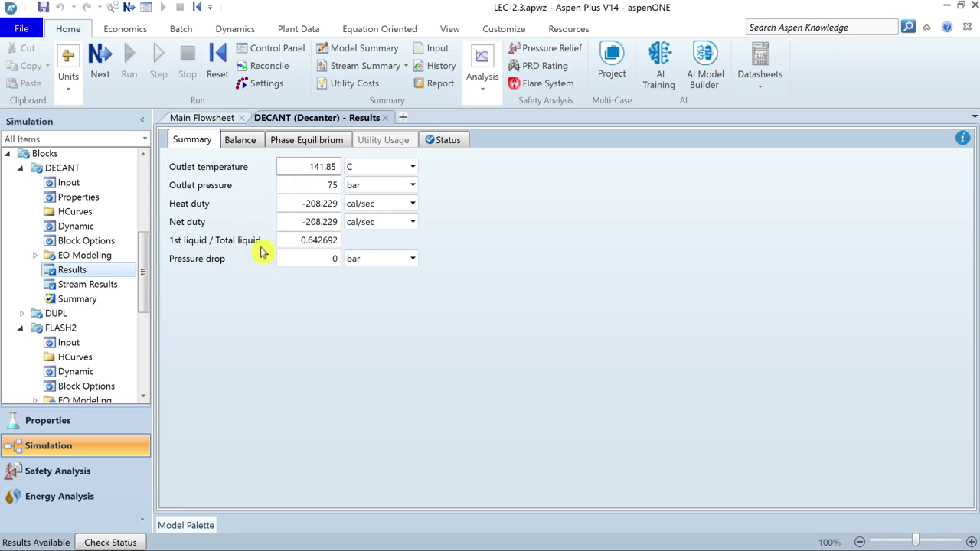
Examine the component mole flows and mole fractions of F2-LIQ, F2-LIQ1 and F2-LIQ2 in the DECANT stream results.
{"action": "left_click", "coordinate": [96, 284]}
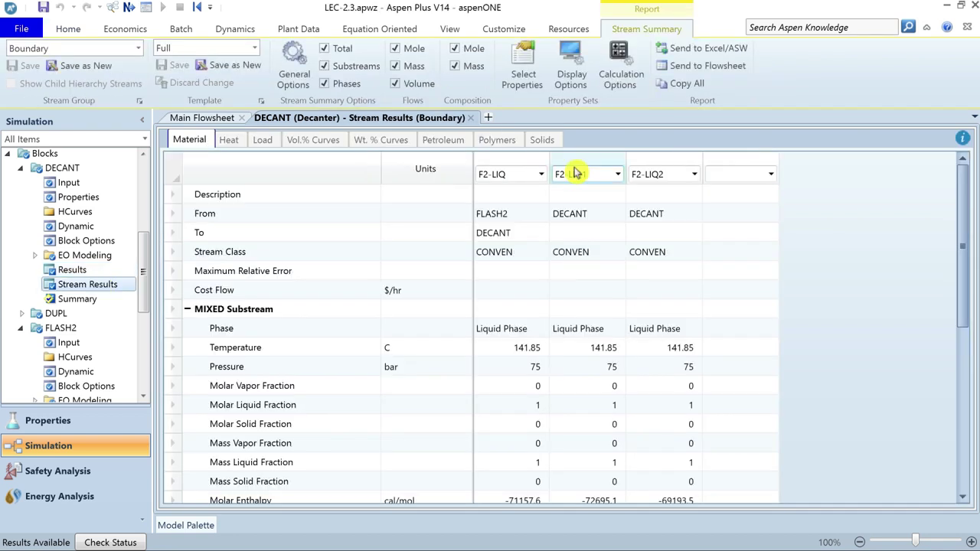
{"action": "left_click", "coordinate": [512, 168]}
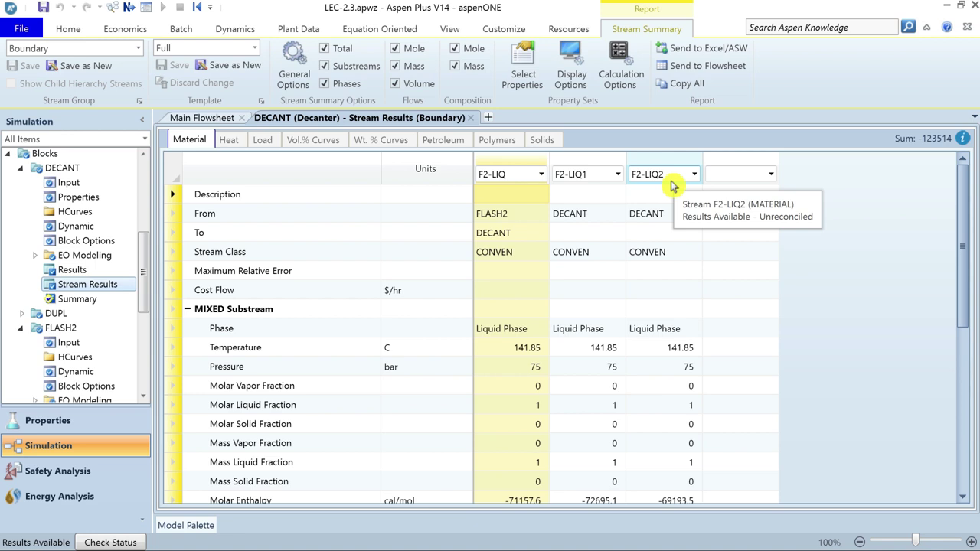
{"action": "scroll", "coordinate": [867, 194], "scroll_direction": "down", "scroll_amount": 5}
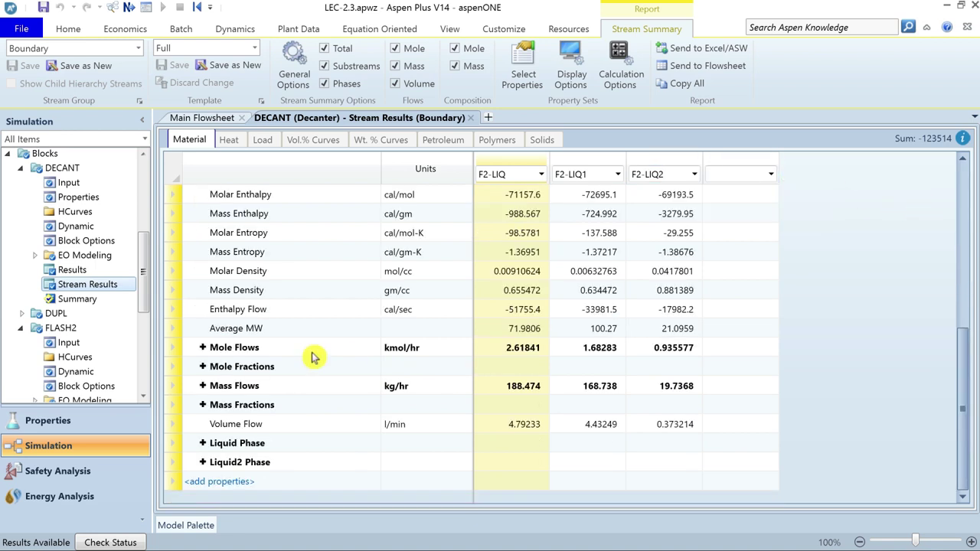
{"action": "left_click", "coordinate": [203, 347]}
{"action": "left_click", "coordinate": [203, 405]}
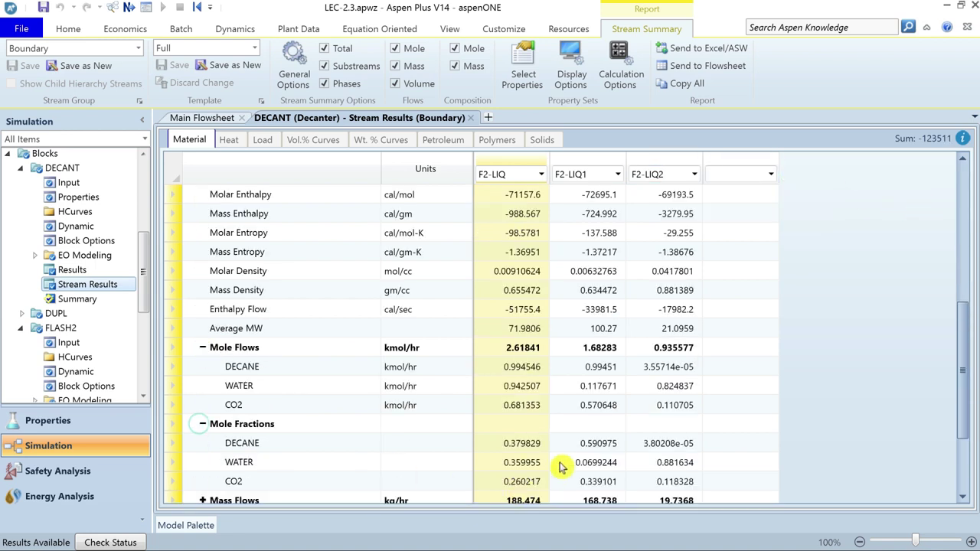
{"action": "left_click", "coordinate": [597, 444]}
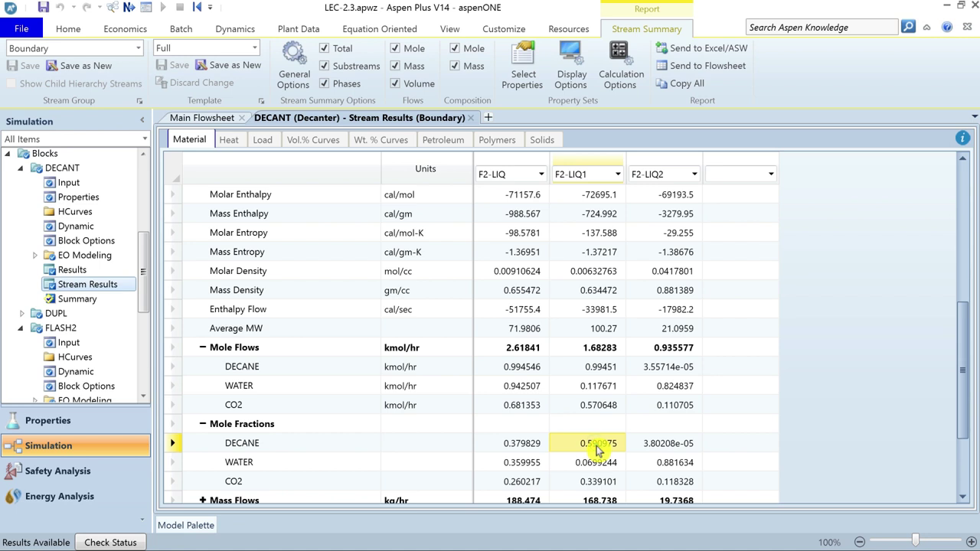
Add F2-VAP to the DECANT stream results, compare the total mole flows across the streams, and close the results.
{"action": "left_click", "coordinate": [771, 175]}
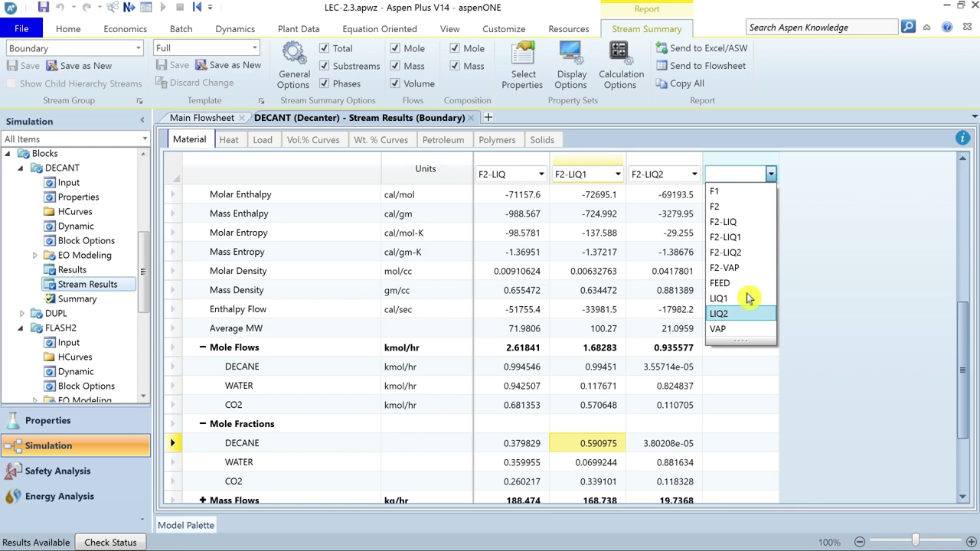
{"action": "left_click", "coordinate": [747, 270]}
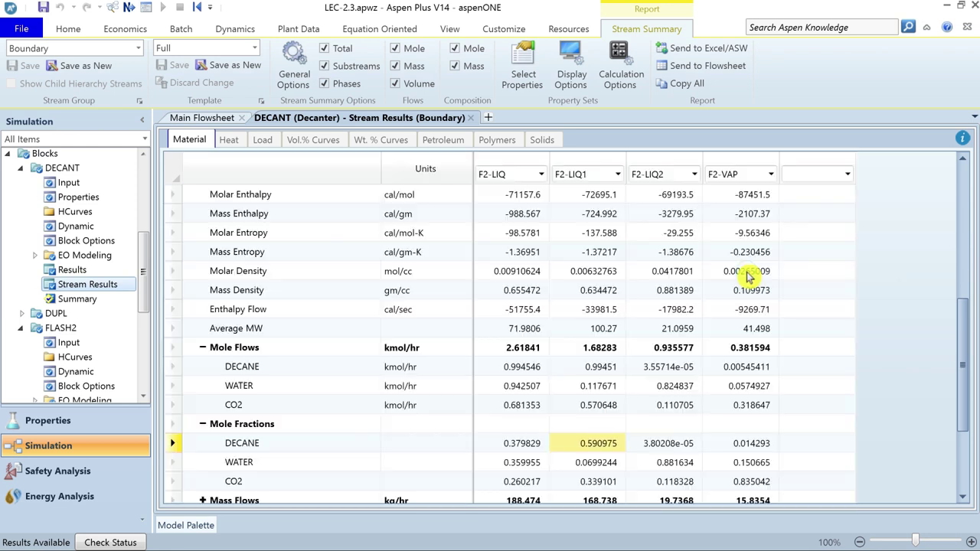
{"action": "left_click", "coordinate": [181, 348]}
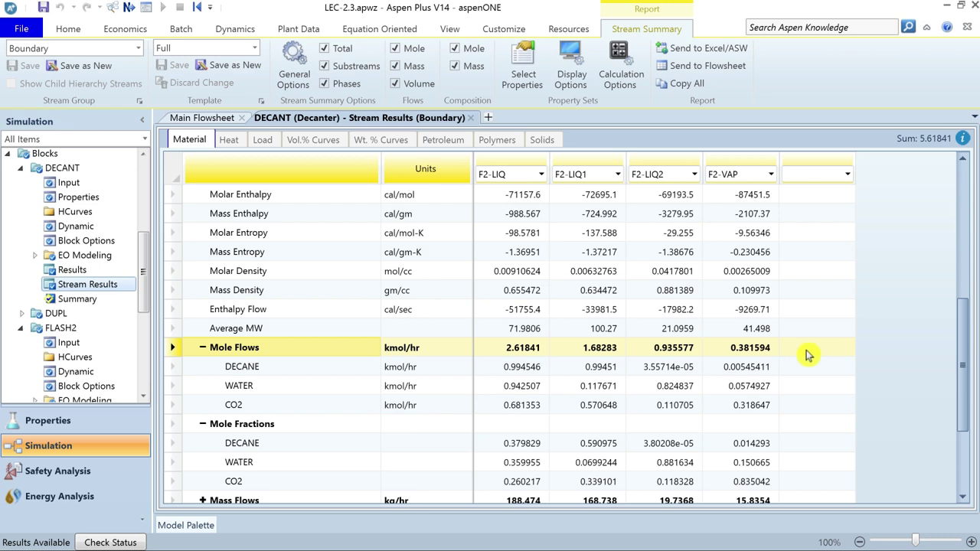
{"action": "scroll", "coordinate": [963, 372], "scroll_direction": "down", "scroll_amount": 1}
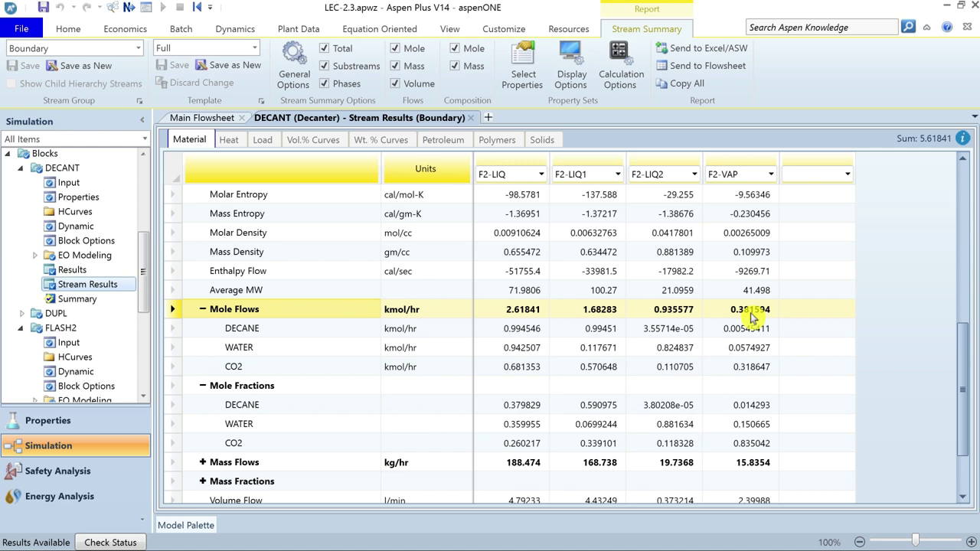
{"action": "left_click", "coordinate": [471, 118]}
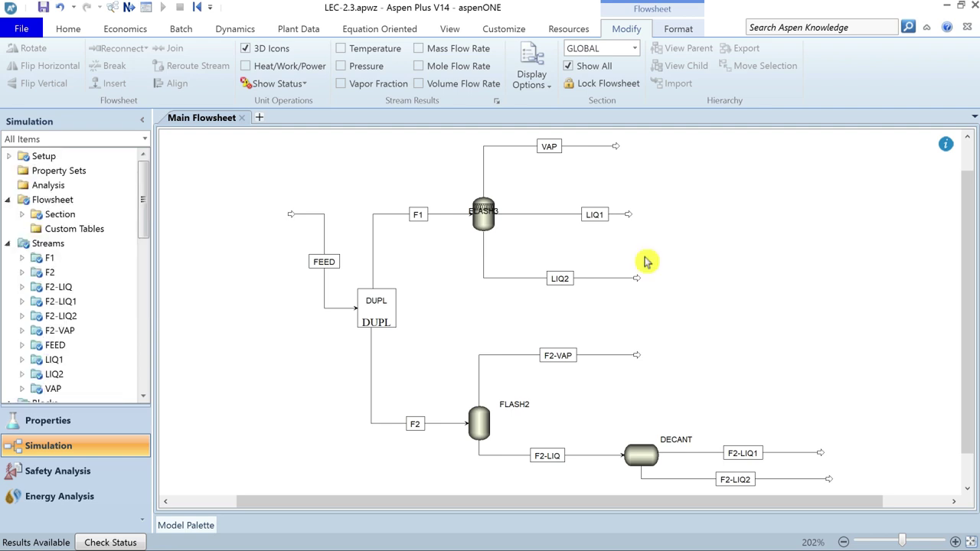
Place a Sep2 separator block named SEP2 on the flowsheet to the right of the FLASH3 outlet streams.
{"action": "left_click", "coordinate": [192, 526]}
{"action": "left_click", "coordinate": [353, 444]}
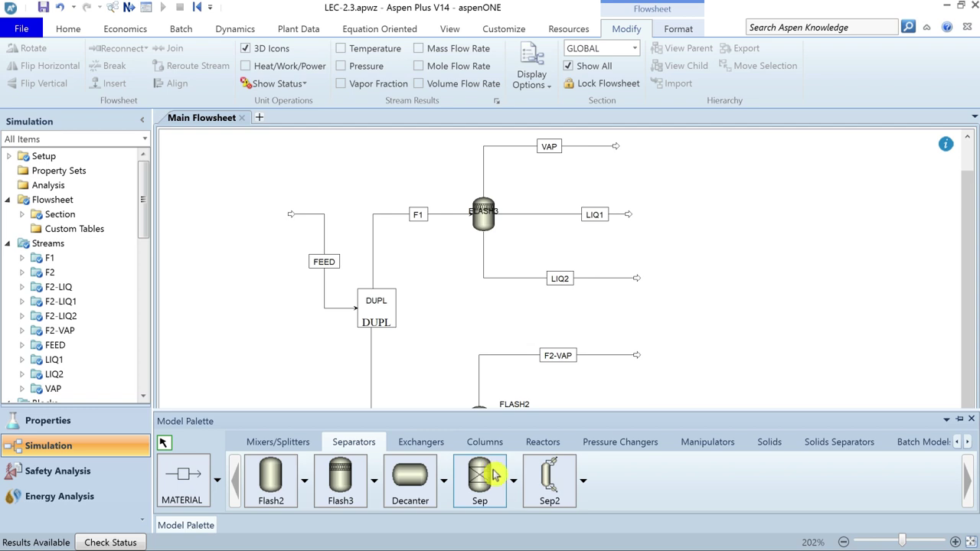
{"action": "left_click", "coordinate": [548, 484]}
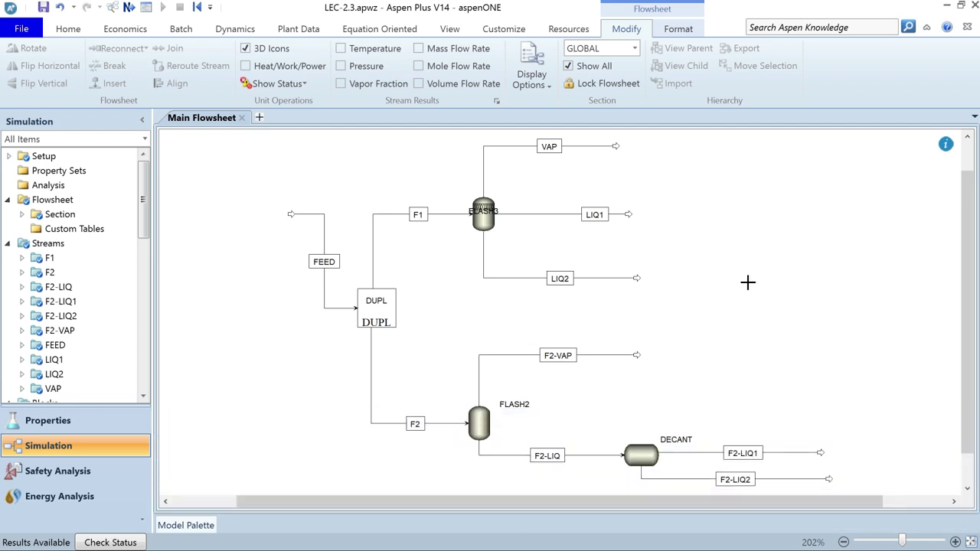
{"action": "left_click", "coordinate": [749, 290]}
{"action": "type", "text": "SEP2"}
{"action": "key", "text": "Return"}
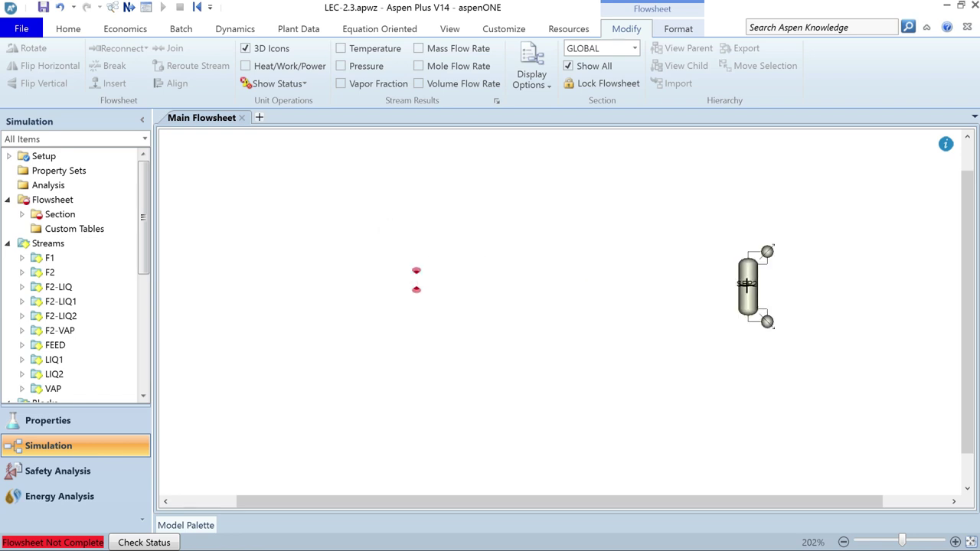
Exchange the SEP2 block's icon until it shows the packed vertical vessel without the end exchangers.
{"action": "left_click", "coordinate": [748, 298]}
{"action": "right_click", "coordinate": [750, 306]}
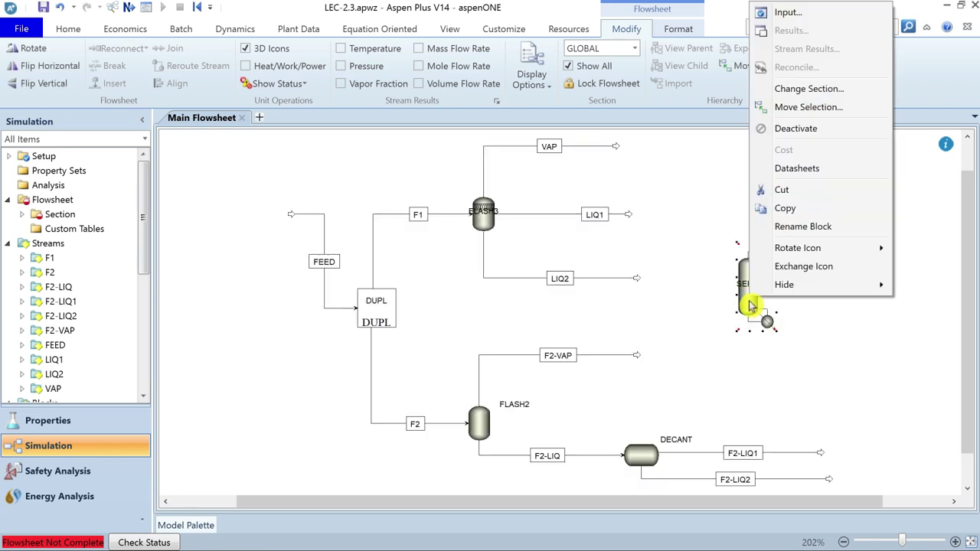
{"action": "left_click", "coordinate": [835, 266]}
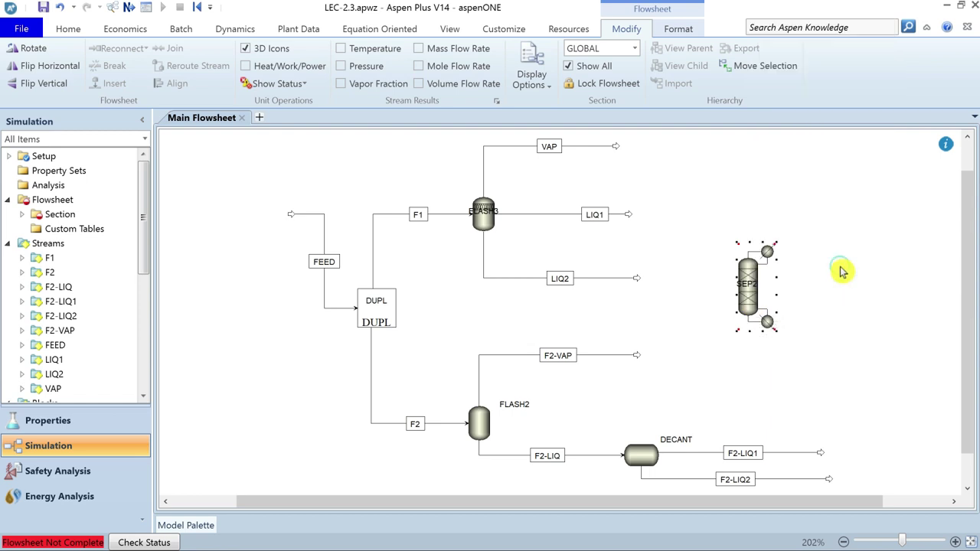
{"action": "right_click", "coordinate": [758, 302]}
{"action": "left_click", "coordinate": [813, 265]}
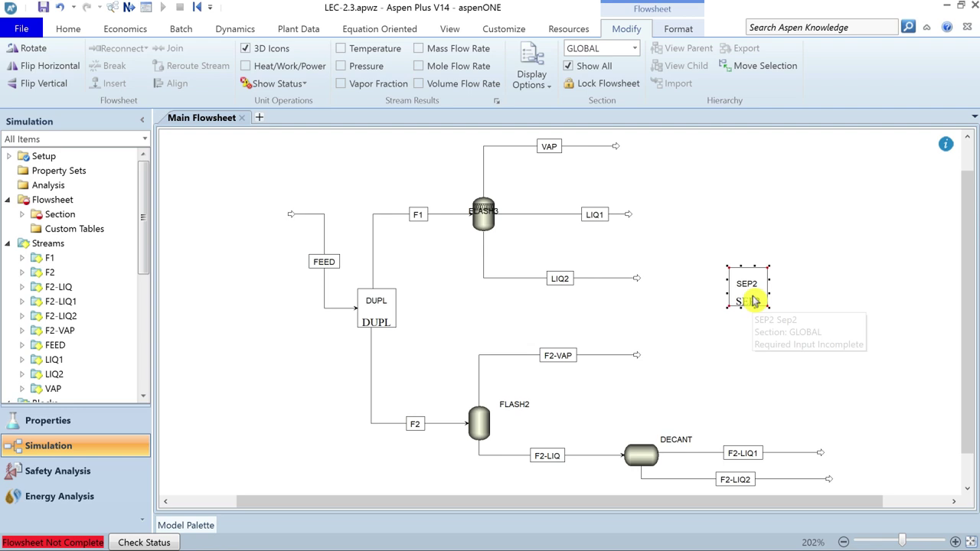
{"action": "right_click", "coordinate": [754, 301]}
{"action": "left_click", "coordinate": [830, 266]}
Spread the LIQ2 and F2-VAP stream ends apart and connect a material stream named F-SEP2 from DUPL to the SEP2 inlet.
{"action": "left_click_drag", "start_coordinate": [638, 277], "coordinate": [640, 253]}
{"action": "left_click_drag", "start_coordinate": [636, 356], "coordinate": [637, 376]}
{"action": "left_click", "coordinate": [188, 525]}
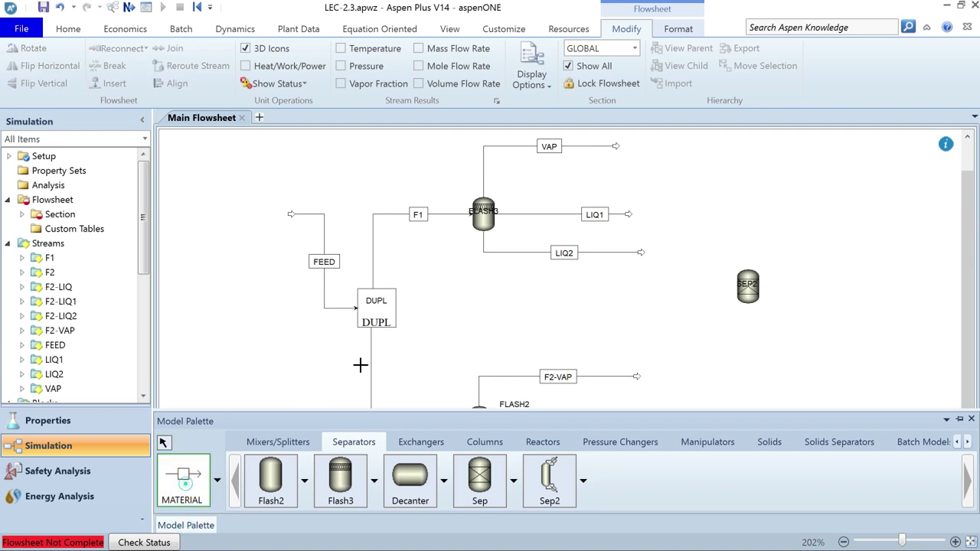
{"action": "left_click", "coordinate": [400, 313]}
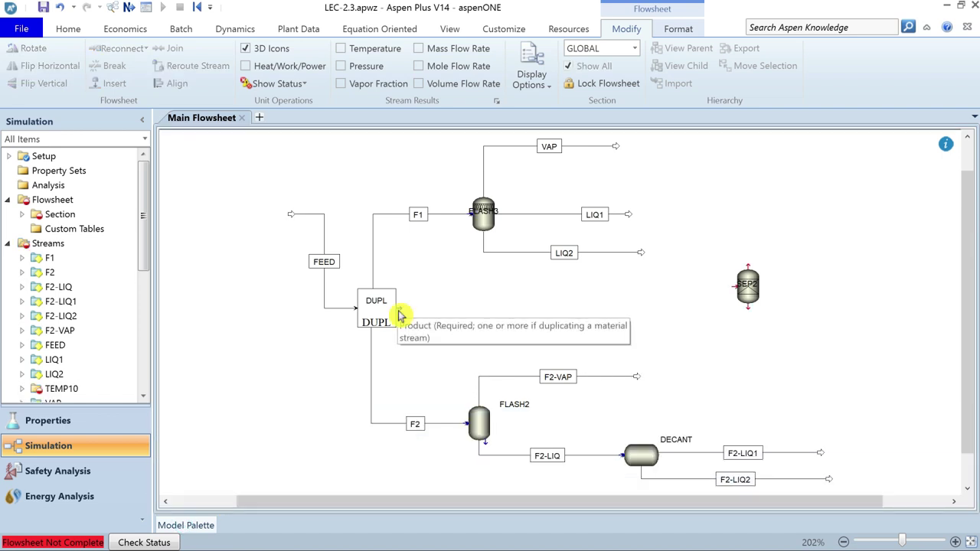
{"action": "left_click", "coordinate": [730, 288]}
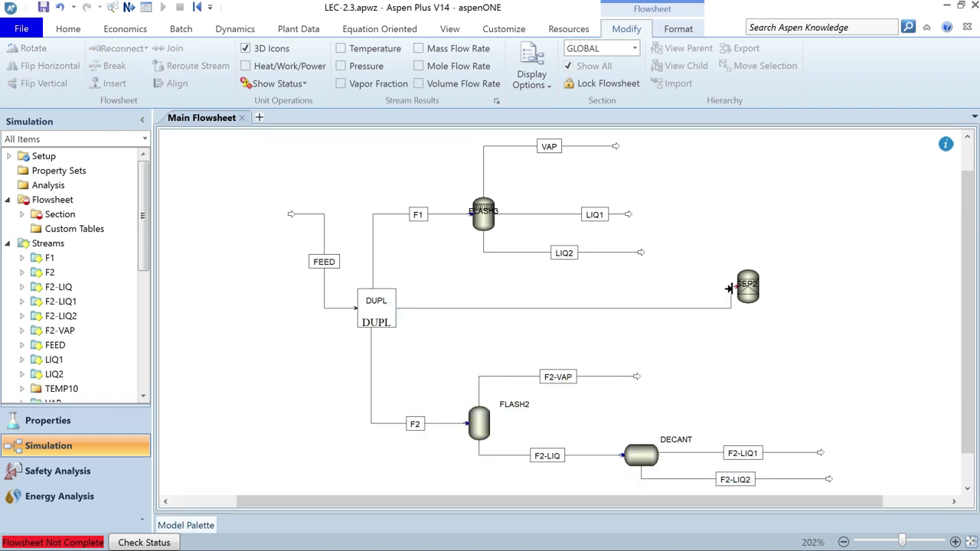
{"action": "left_click", "coordinate": [730, 289]}
{"action": "type", "text": "F-SEP2"}
{"action": "key", "text": "Return"}
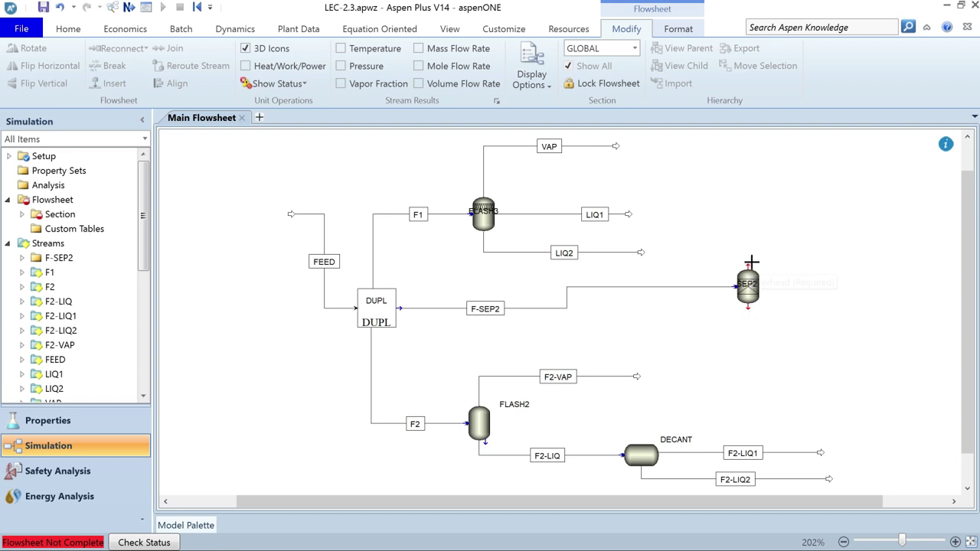
Draw a material stream named SEP2-BOT from the bottom outlet of SEP2.
{"action": "left_click", "coordinate": [748, 307]}
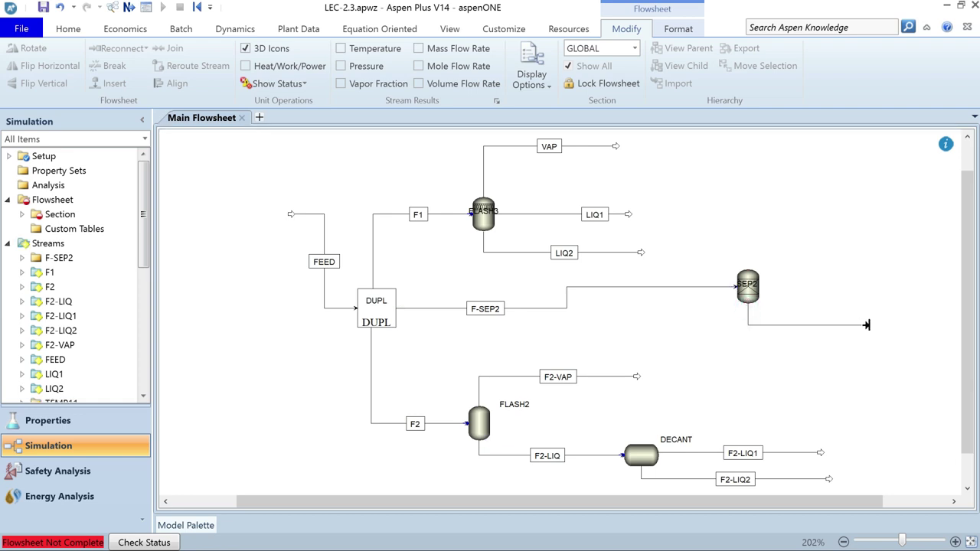
{"action": "left_click", "coordinate": [867, 325]}
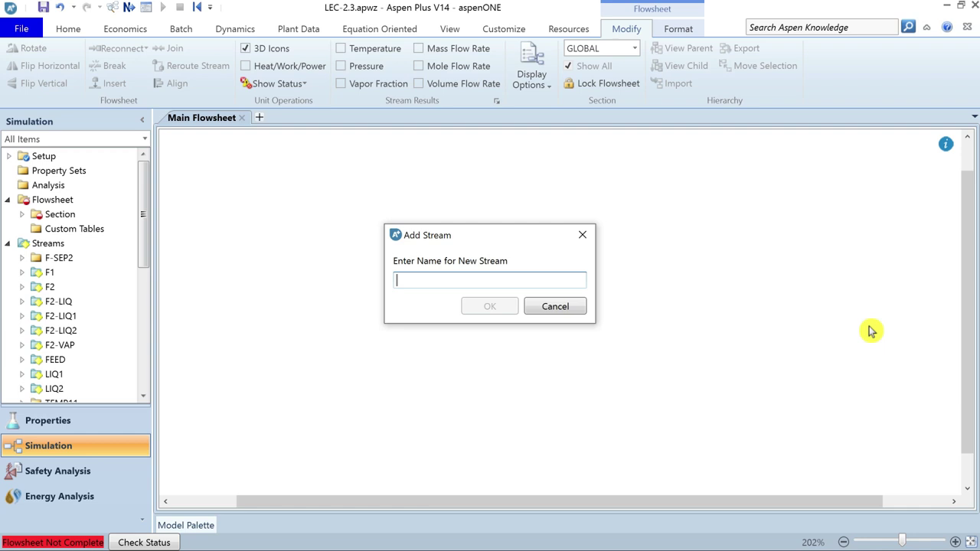
{"action": "type", "text": "SEP"}
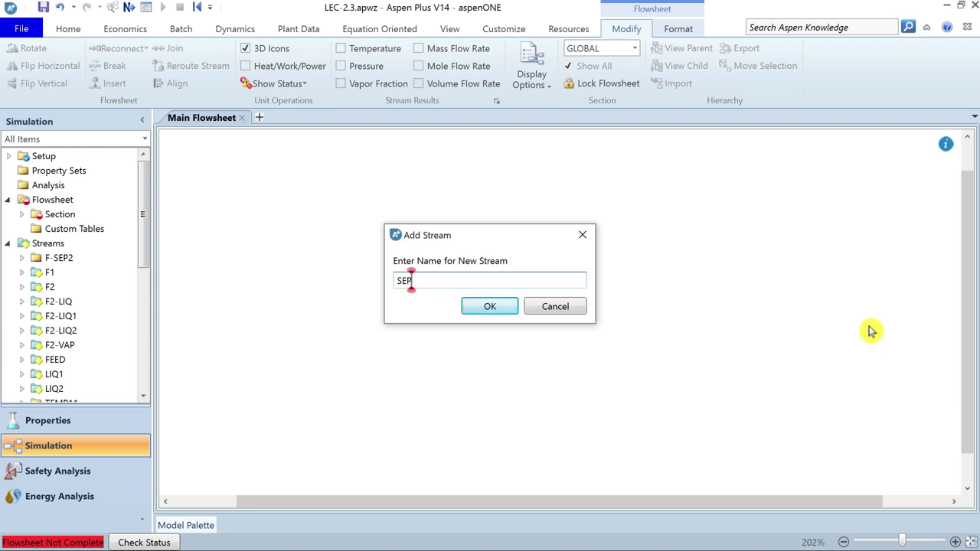
{"action": "type", "text": "2-BOT"}
{"action": "left_click", "coordinate": [503, 305]}
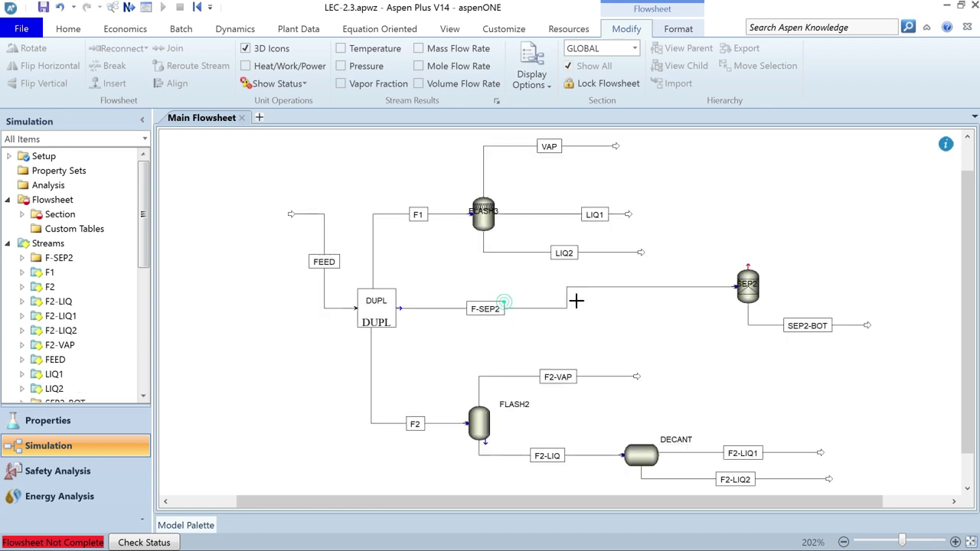
Draw a material stream named SEP2-TOP from the overhead outlet of SEP2.
{"action": "left_click", "coordinate": [748, 261]}
{"action": "left_click", "coordinate": [856, 228]}
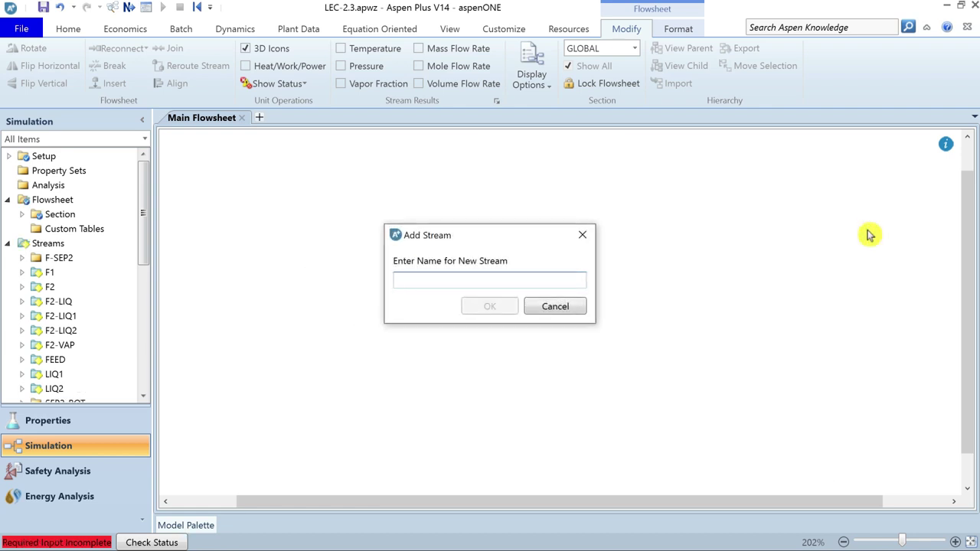
{"action": "type", "text": "SEP2-TOP"}
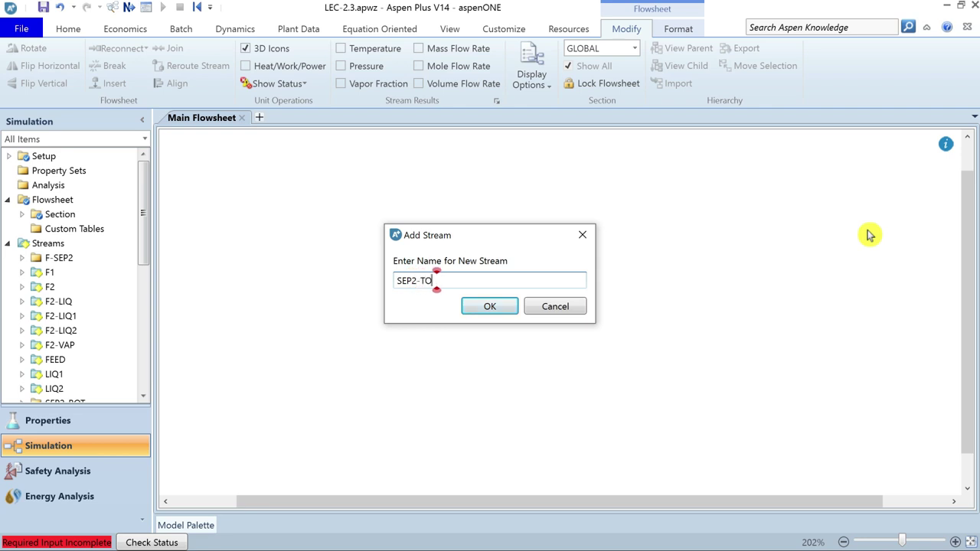
{"action": "left_click", "coordinate": [493, 309]}
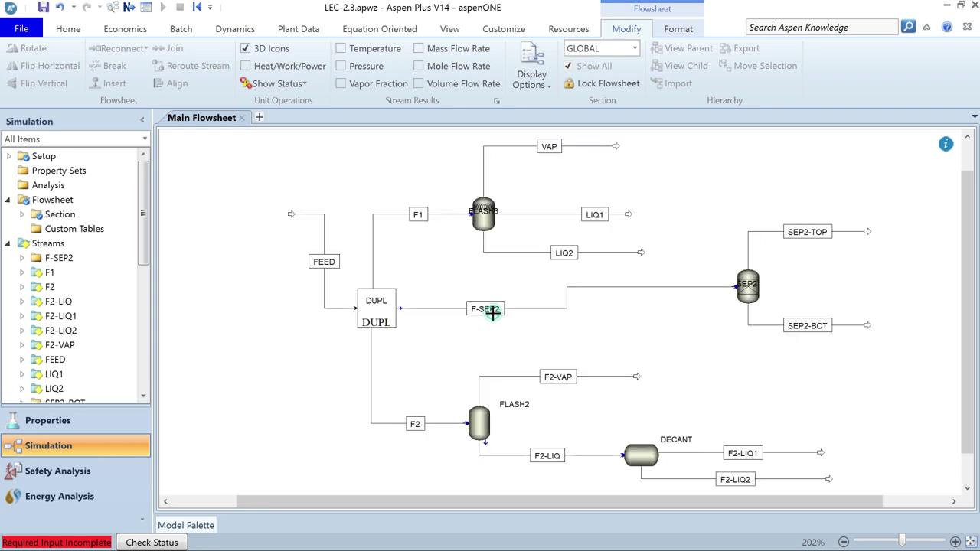
Open the SEP2 specifications and review the substream and outlet stream choices, keeping MIXED and SEP2-BOT.
{"action": "left_click", "coordinate": [754, 300]}
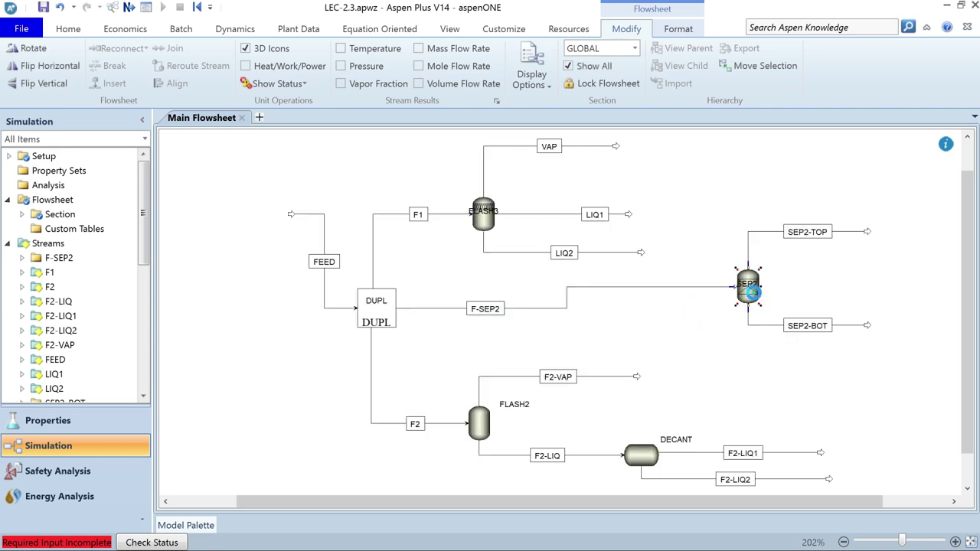
{"action": "double_click", "coordinate": [754, 301]}
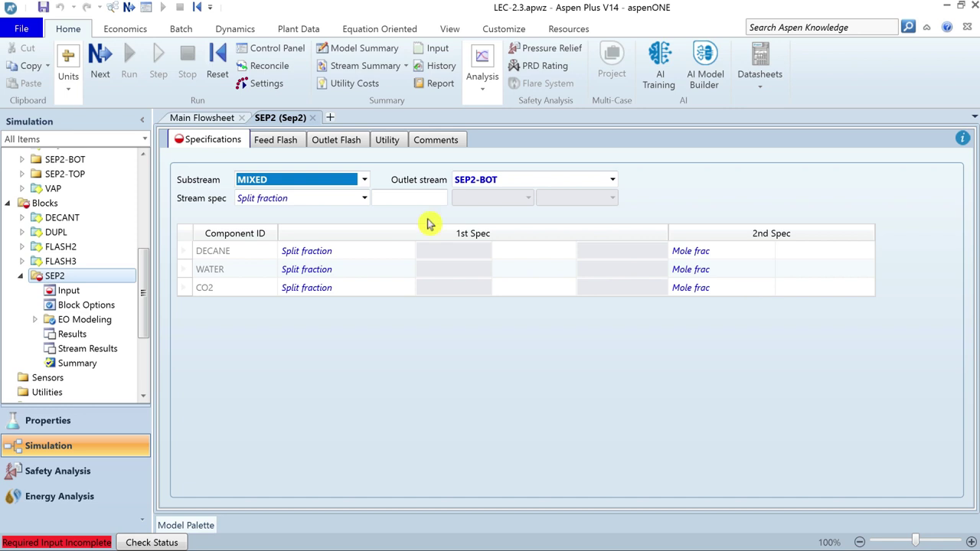
{"action": "left_click", "coordinate": [364, 182]}
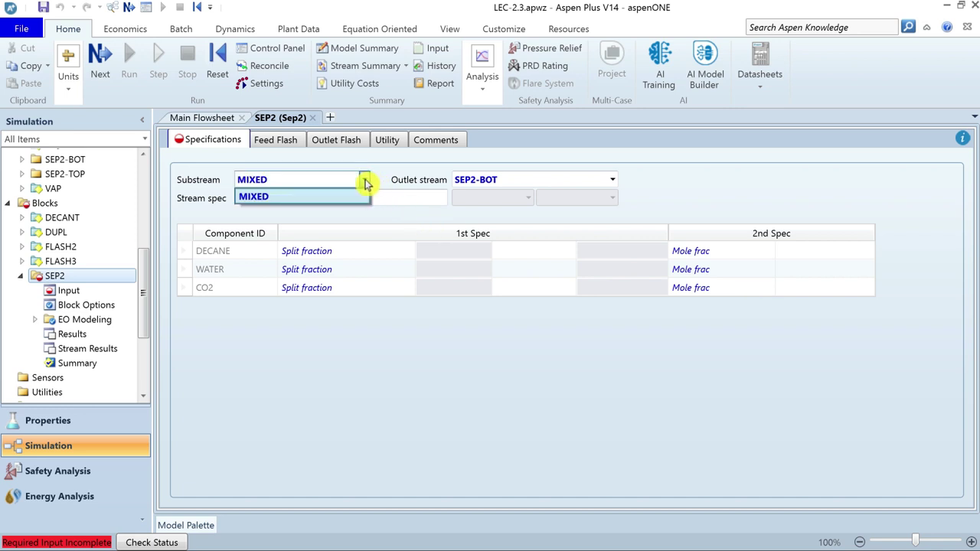
{"action": "left_click", "coordinate": [366, 184]}
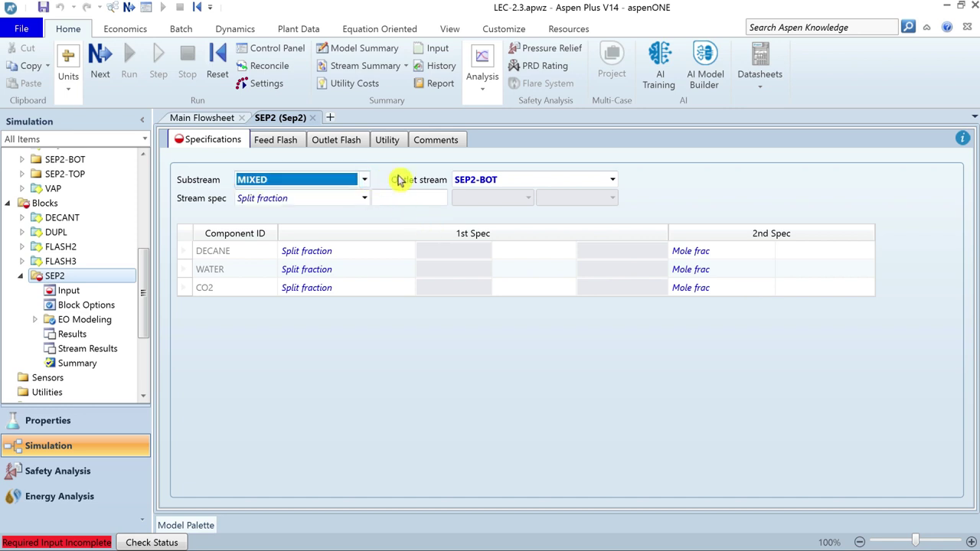
{"action": "left_click", "coordinate": [616, 182]}
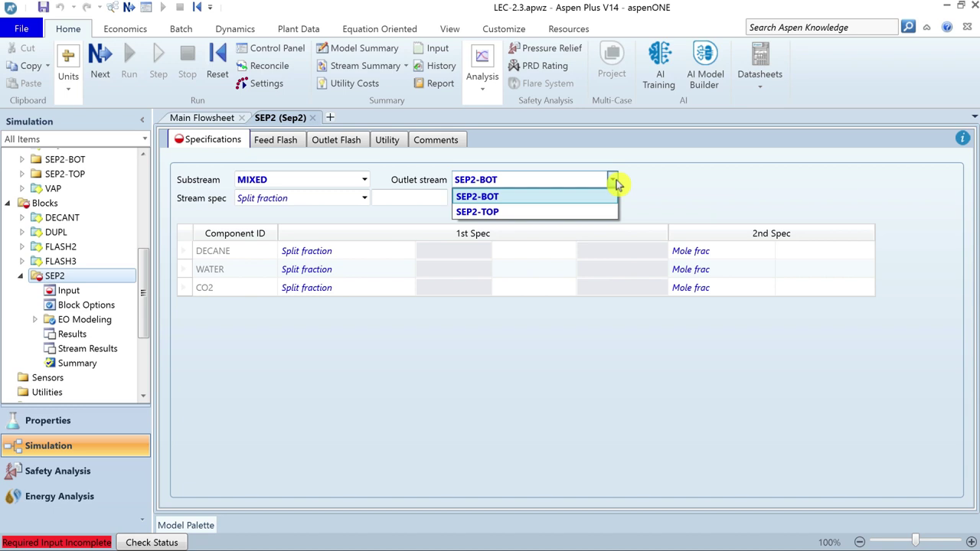
{"action": "left_click", "coordinate": [616, 182]}
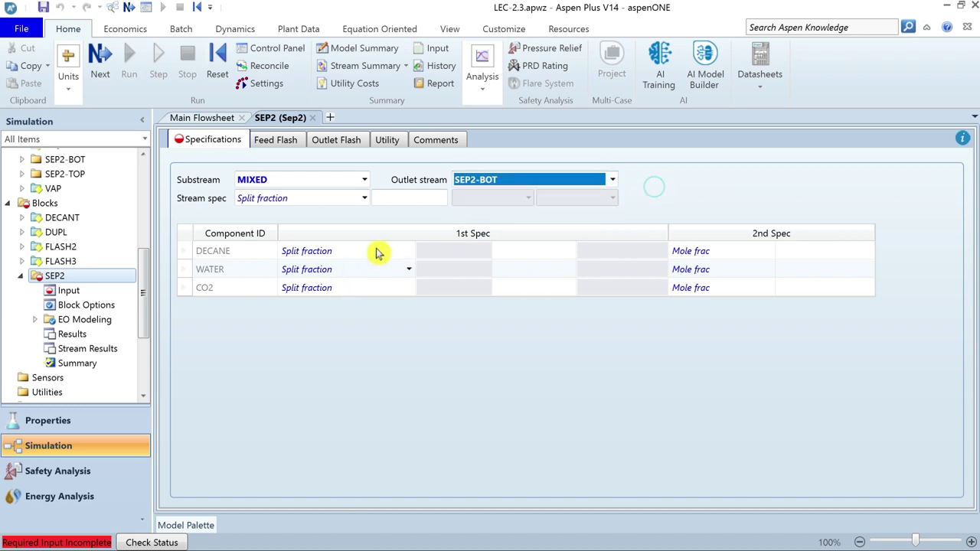
Change the first specification of DECANE, WATER and CO2 in SEP2-BOT to Flow.
{"action": "left_click", "coordinate": [408, 253]}
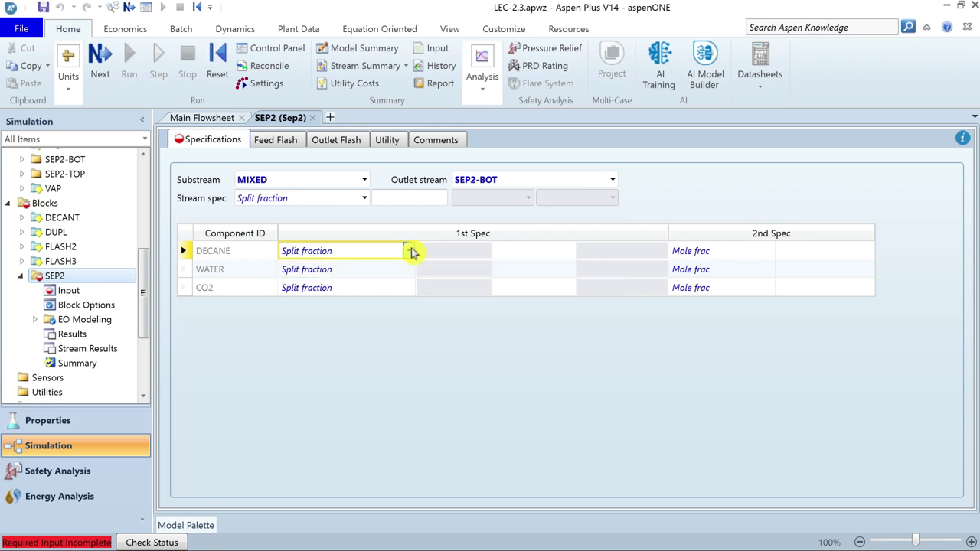
{"action": "left_click", "coordinate": [352, 282]}
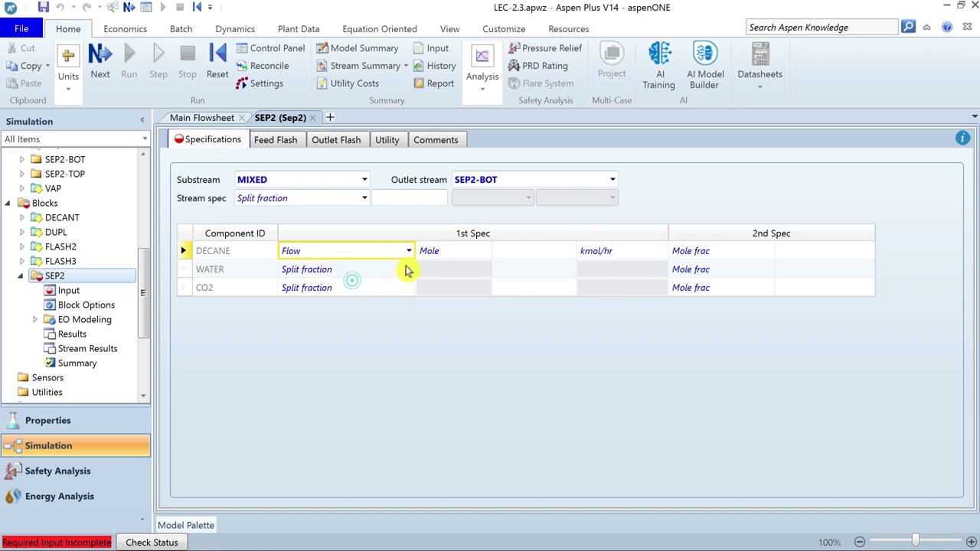
{"action": "left_click", "coordinate": [409, 269]}
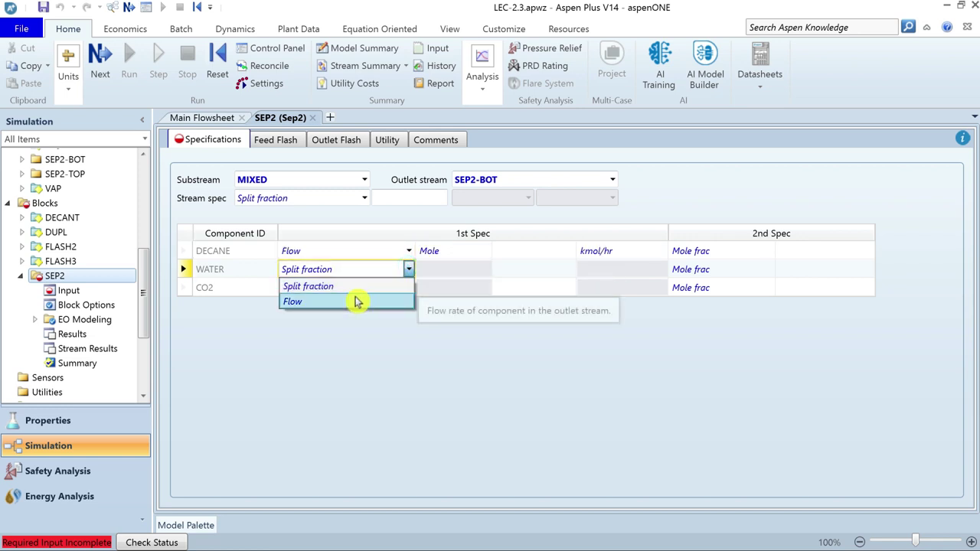
{"action": "left_click", "coordinate": [357, 302]}
{"action": "left_click", "coordinate": [408, 288]}
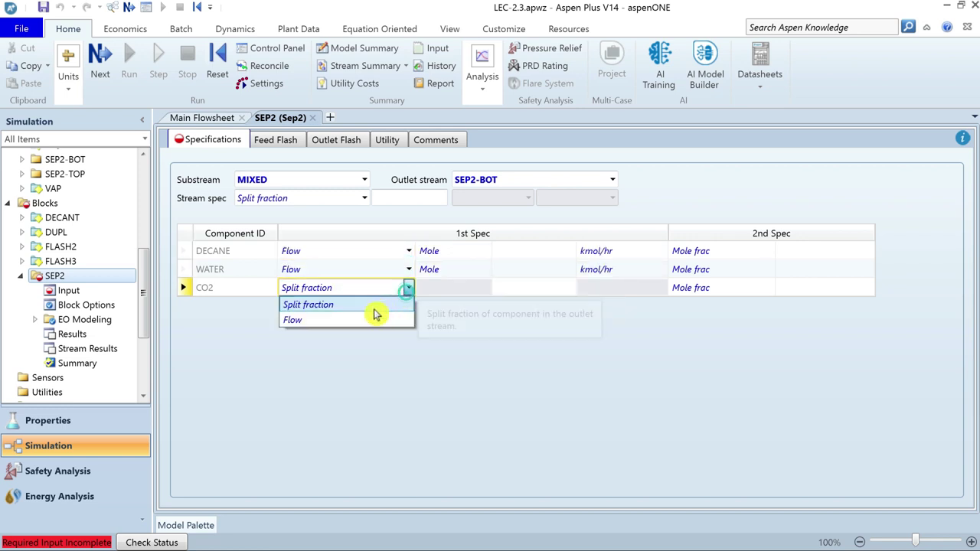
{"action": "left_click", "coordinate": [357, 320]}
Set the SEP2-BOT mole flows to 0.3 kmol/hr DECANE, 0.7 kmol/hr WATER and 0 kmol/hr CO2.
{"action": "left_click", "coordinate": [525, 252]}
{"action": "type", "text": "0.3"}
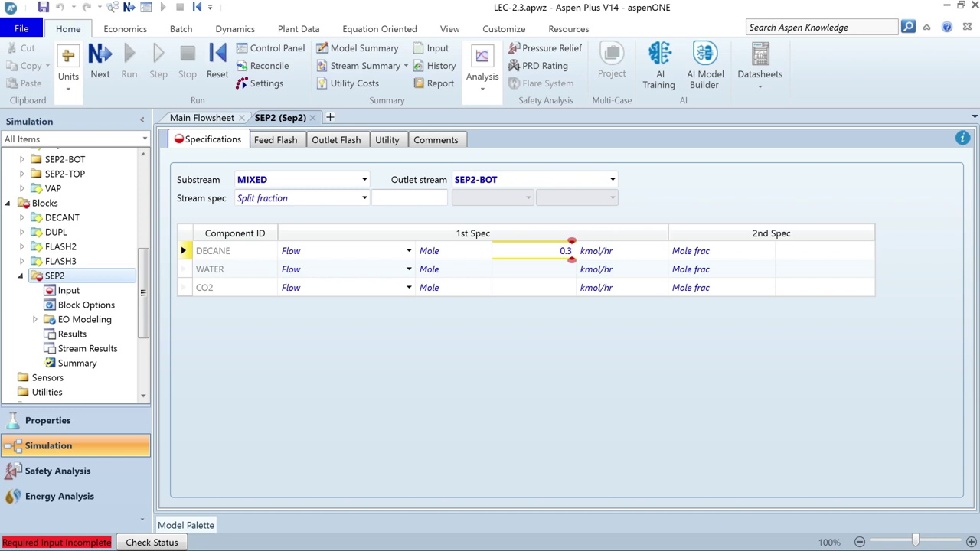
{"action": "left_click", "coordinate": [534, 274]}
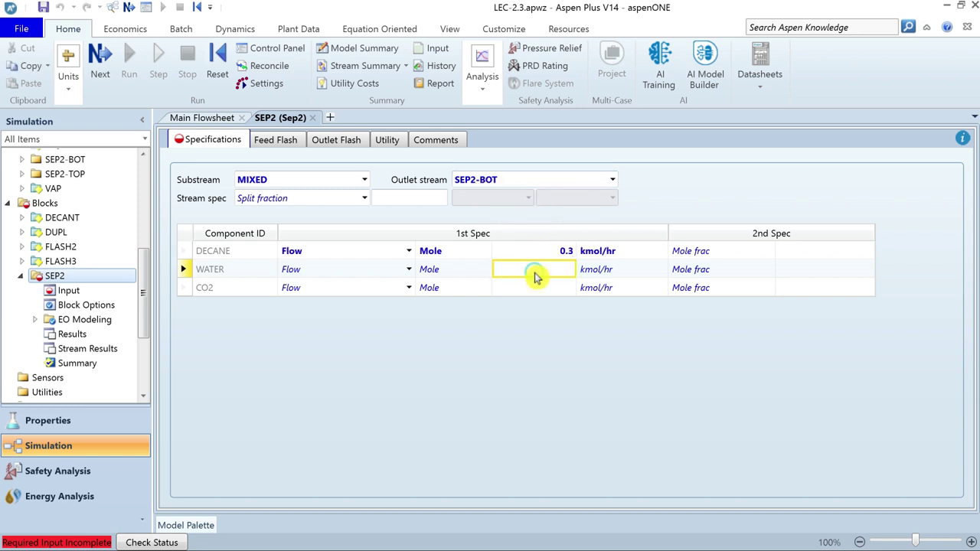
{"action": "type", "text": "0.7"}
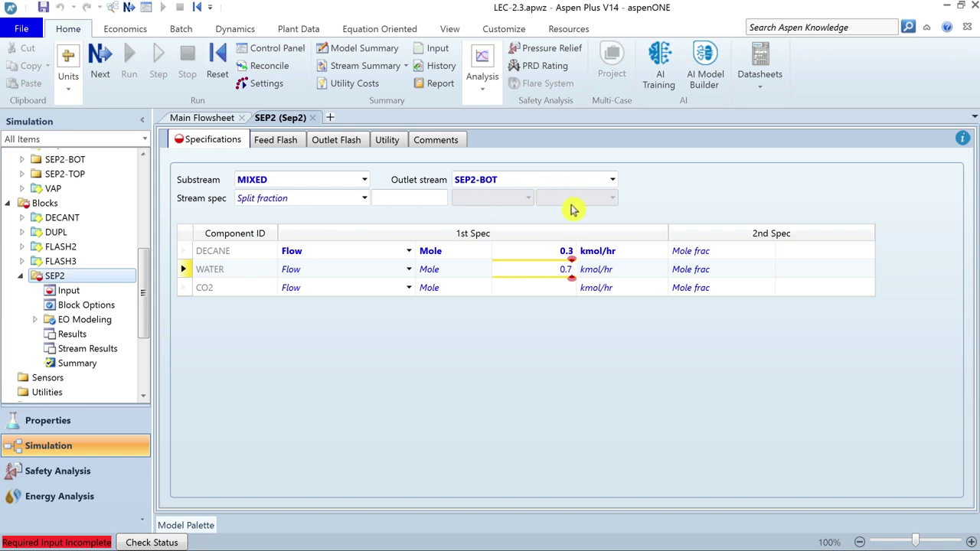
{"action": "key", "text": "Return"}
{"action": "type", "text": "0"}
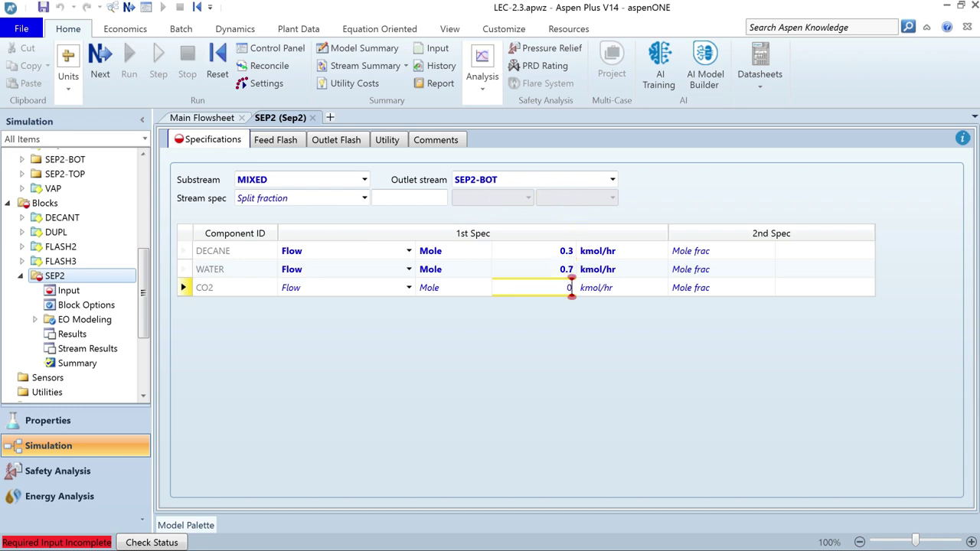
{"action": "left_click", "coordinate": [640, 340]}
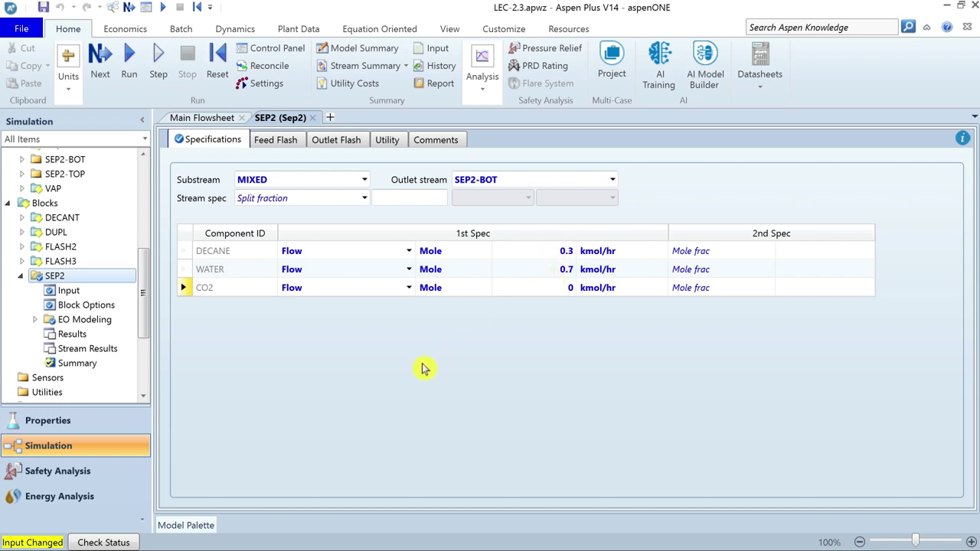
Run the simulation, examine the component mole flows in the SEP2 stream results, and close the results.
{"action": "left_click", "coordinate": [130, 69]}
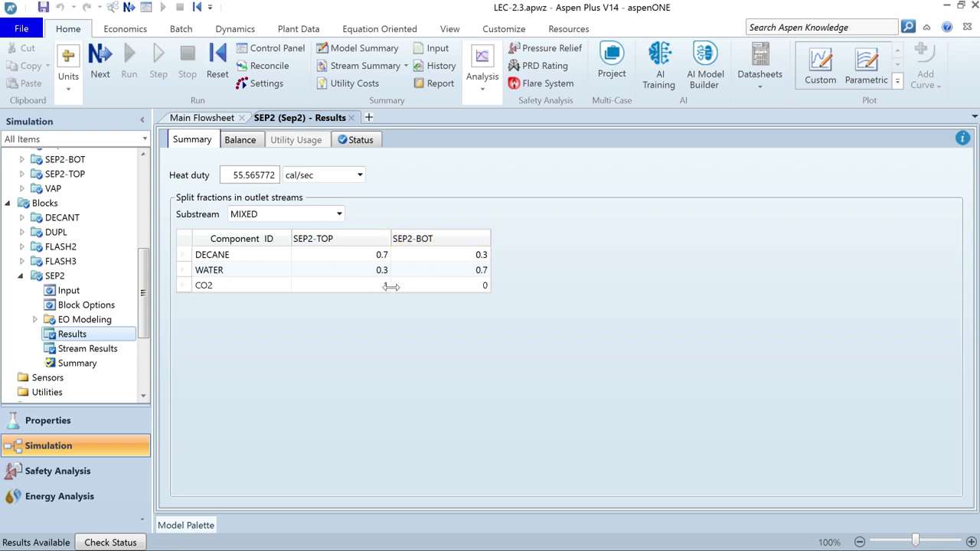
{"action": "left_click", "coordinate": [115, 350]}
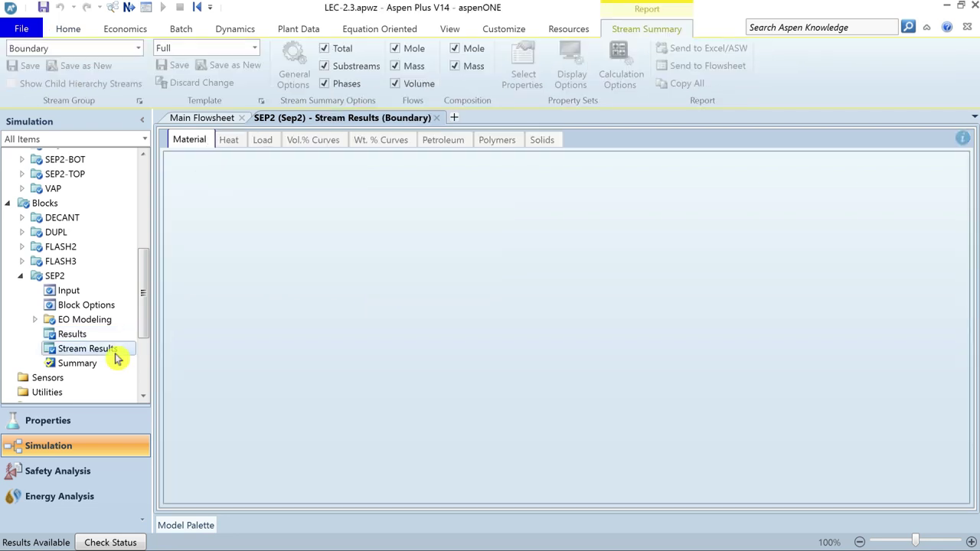
{"action": "left_click", "coordinate": [202, 424]}
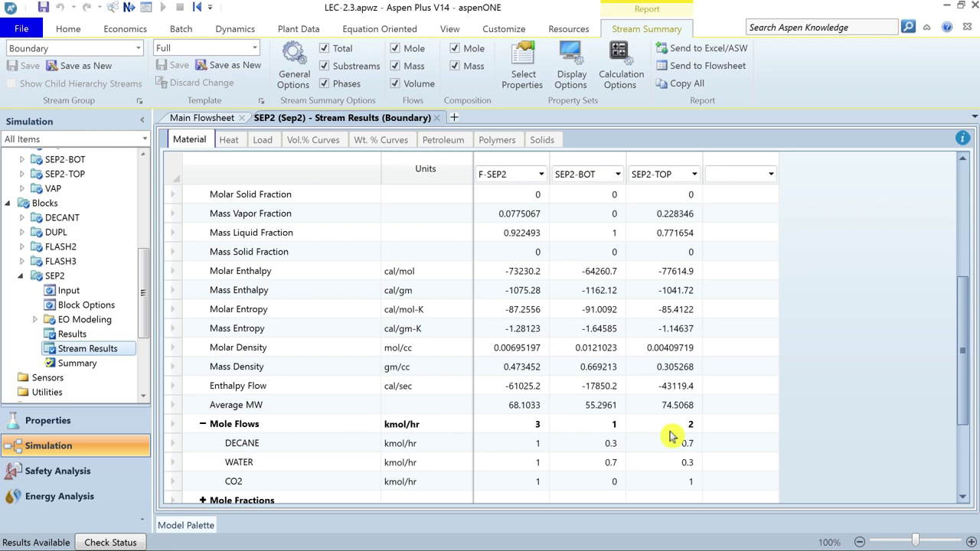
{"action": "left_click", "coordinate": [438, 118]}
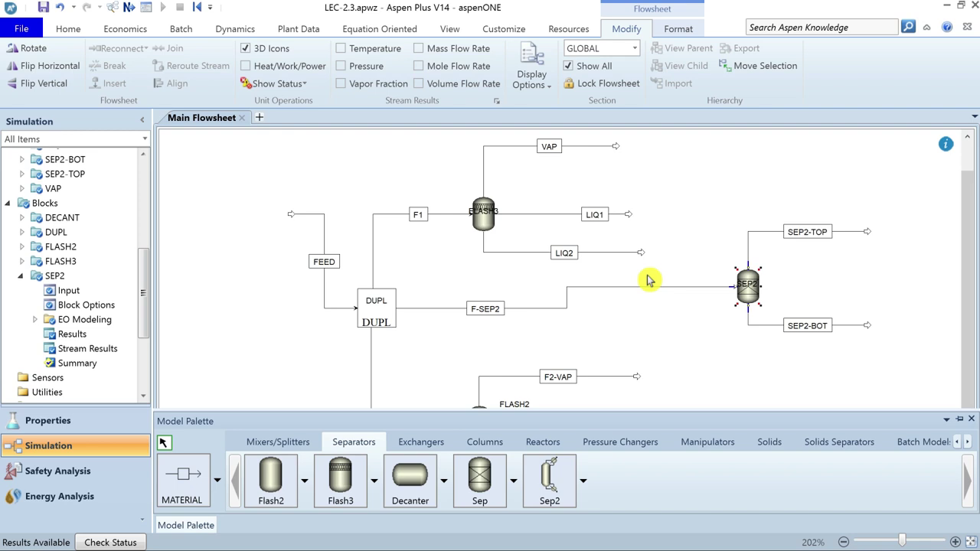
Place a Sep separator block named SEP on the flowsheet below the SEP2-BOT stream.
{"action": "left_click", "coordinate": [474, 499]}
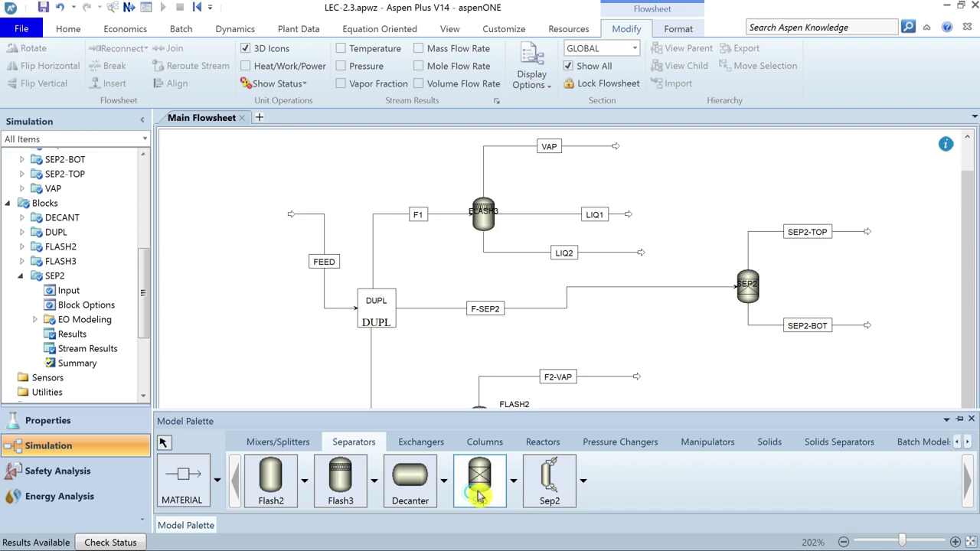
{"action": "left_click", "coordinate": [842, 385]}
{"action": "type", "text": "SEP"}
{"action": "key", "text": "Return"}
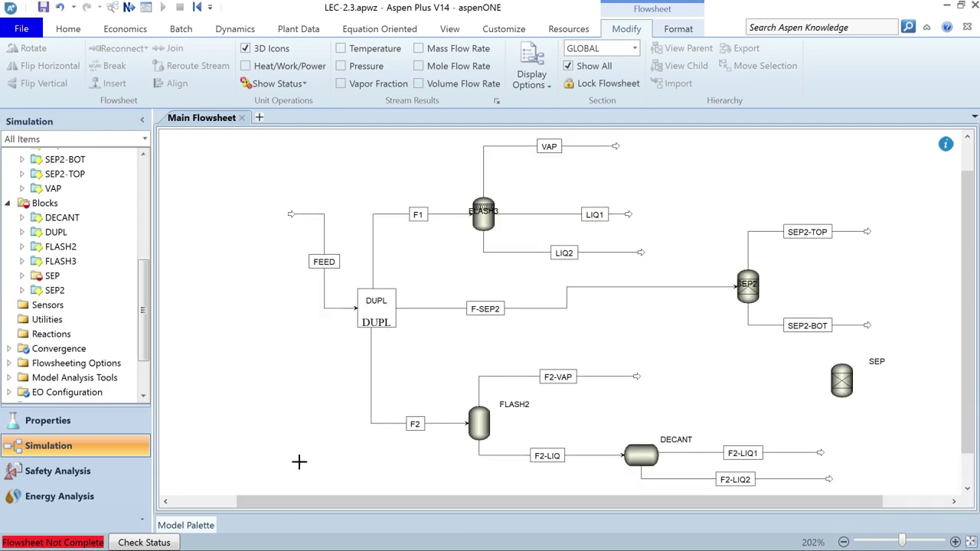
Connect a material stream named F-SEP from the DUPL duplicator to the inlet of the SEP block.
{"action": "left_click", "coordinate": [186, 525]}
{"action": "left_click", "coordinate": [184, 478]}
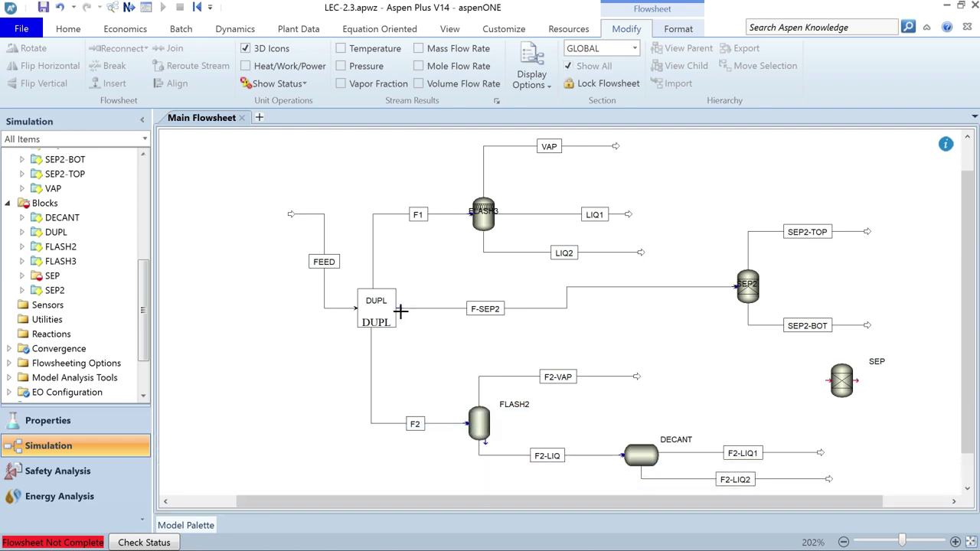
{"action": "left_click", "coordinate": [400, 322]}
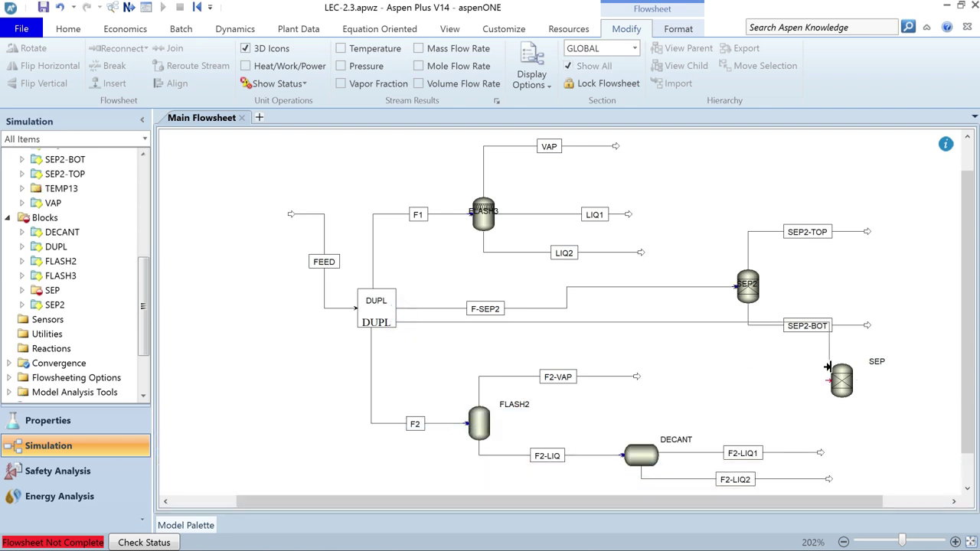
{"action": "left_click", "coordinate": [828, 385]}
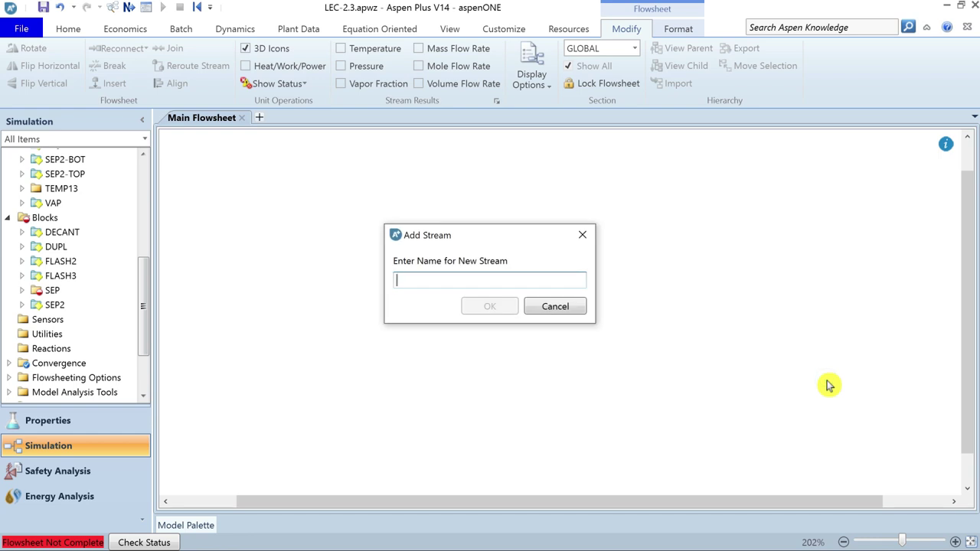
{"action": "type", "text": "F-SEP"}
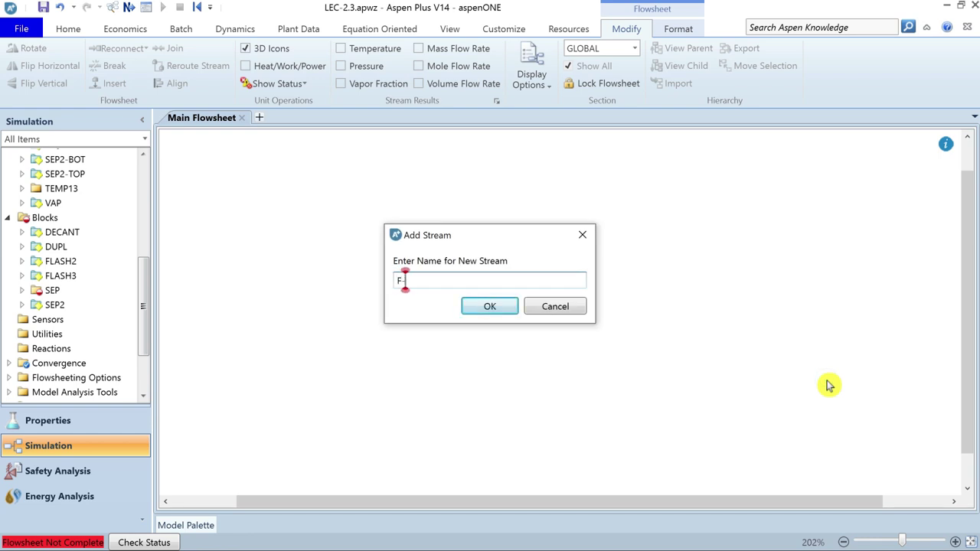
{"action": "key", "text": "Return"}
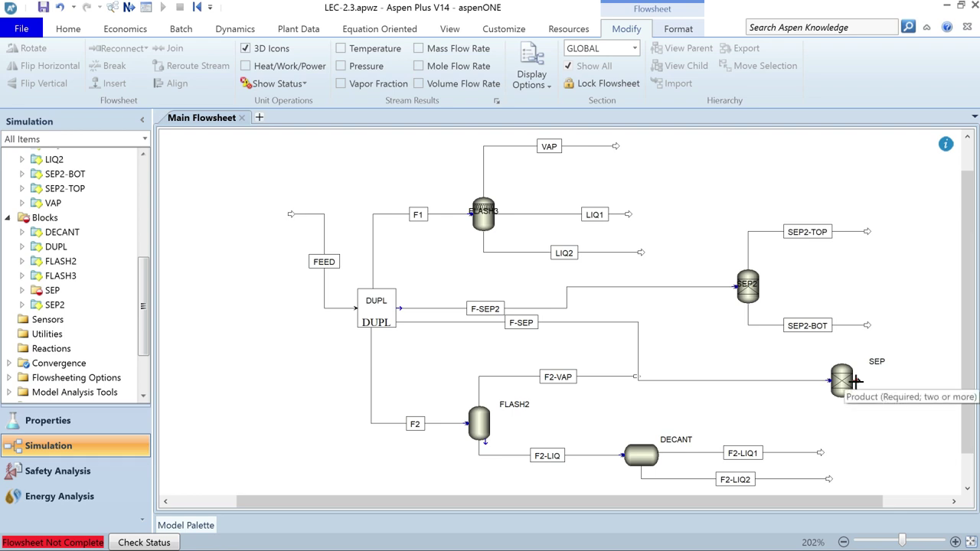
Add a product stream named SEP-P1 leaving the SEP block above it.
{"action": "left_click", "coordinate": [855, 381]}
{"action": "left_click", "coordinate": [918, 342]}
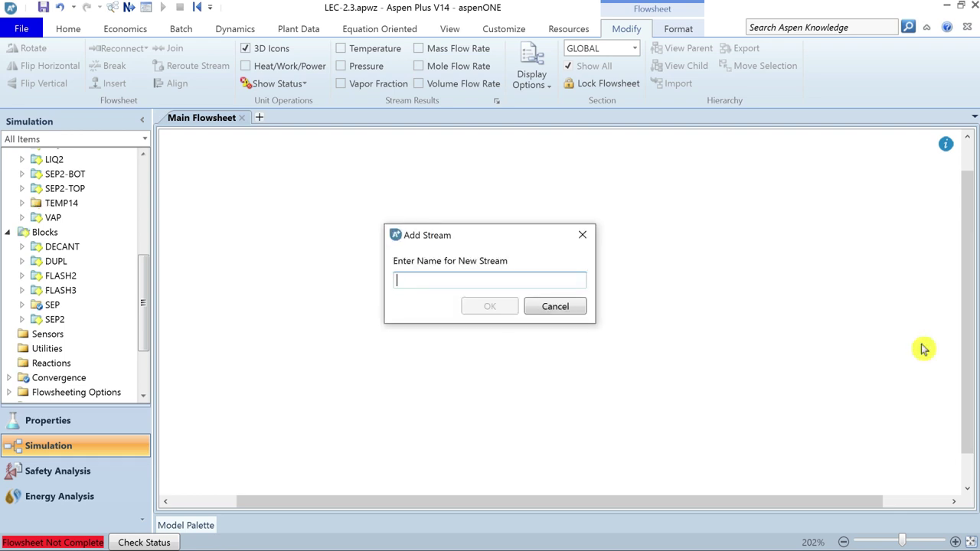
{"action": "type", "text": "SEP-"}
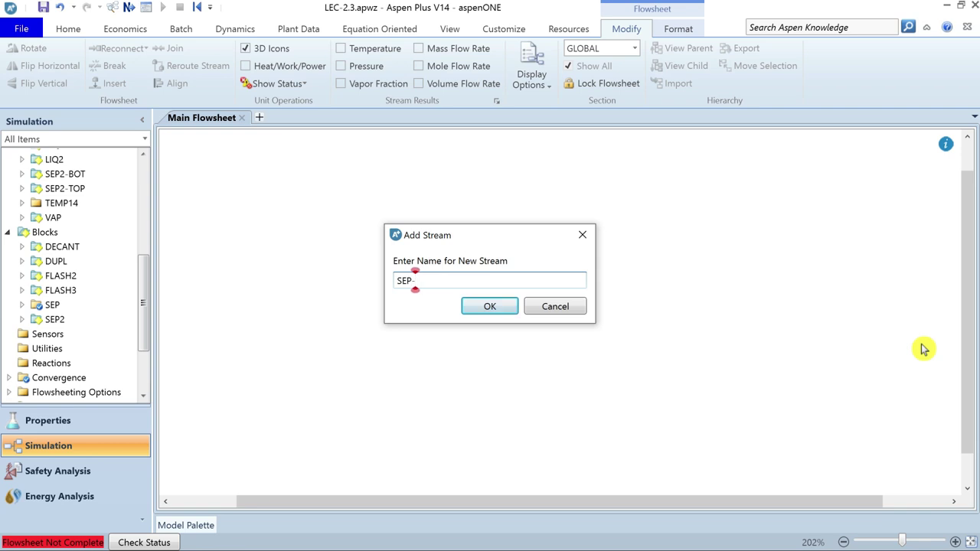
{"action": "type", "text": "P1"}
{"action": "key", "text": "Return"}
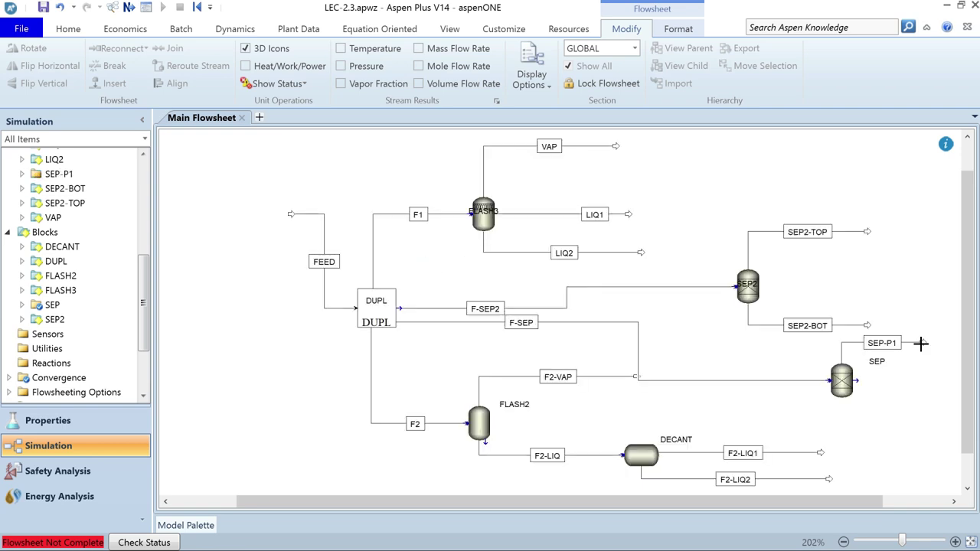
Add two more product streams to the SEP block, SEP-P2 beside it and SEP-P3 below it.
{"action": "left_click", "coordinate": [854, 381]}
{"action": "left_click", "coordinate": [911, 388]}
{"action": "type", "text": "SEP-P2"}
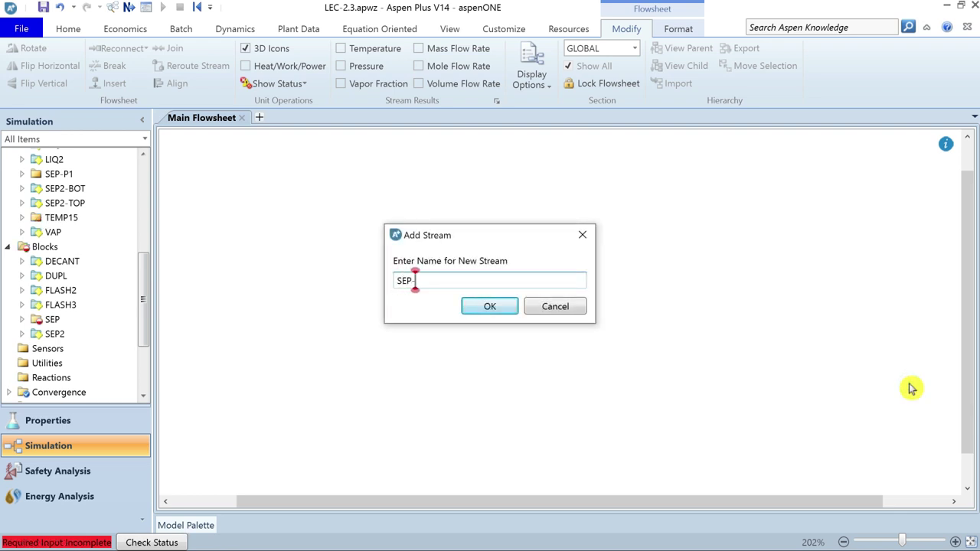
{"action": "key", "text": "Return"}
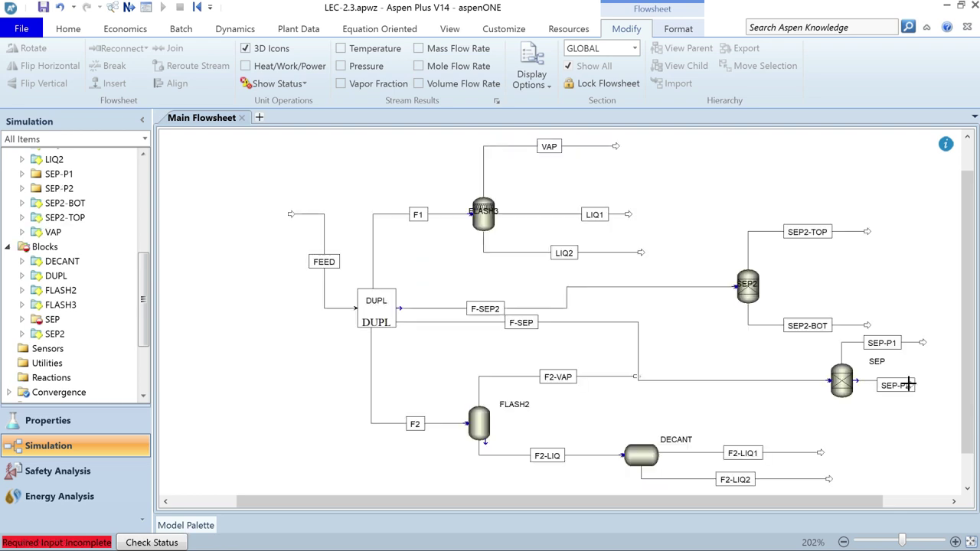
{"action": "left_click", "coordinate": [854, 383]}
{"action": "left_click", "coordinate": [913, 438]}
{"action": "type", "text": "SEP-P3"}
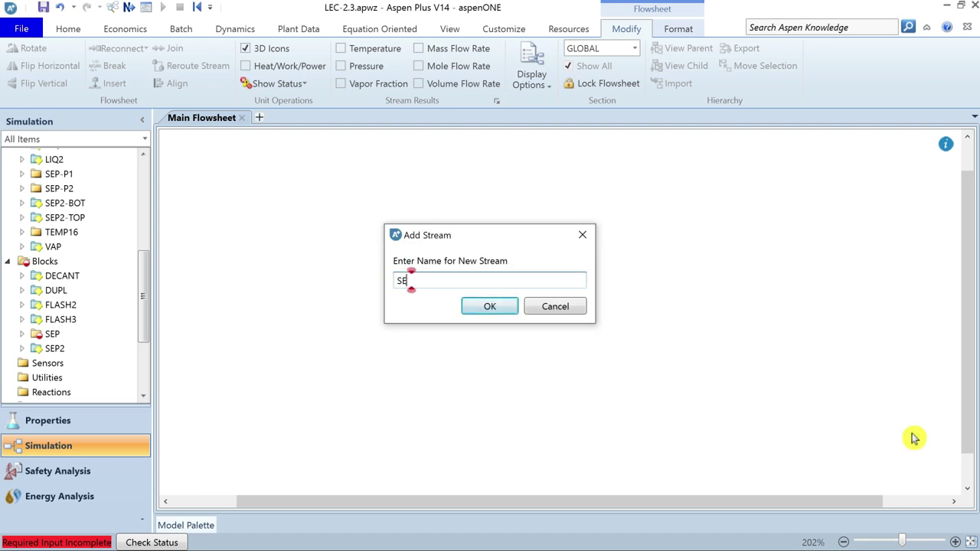
{"action": "key", "text": "Return"}
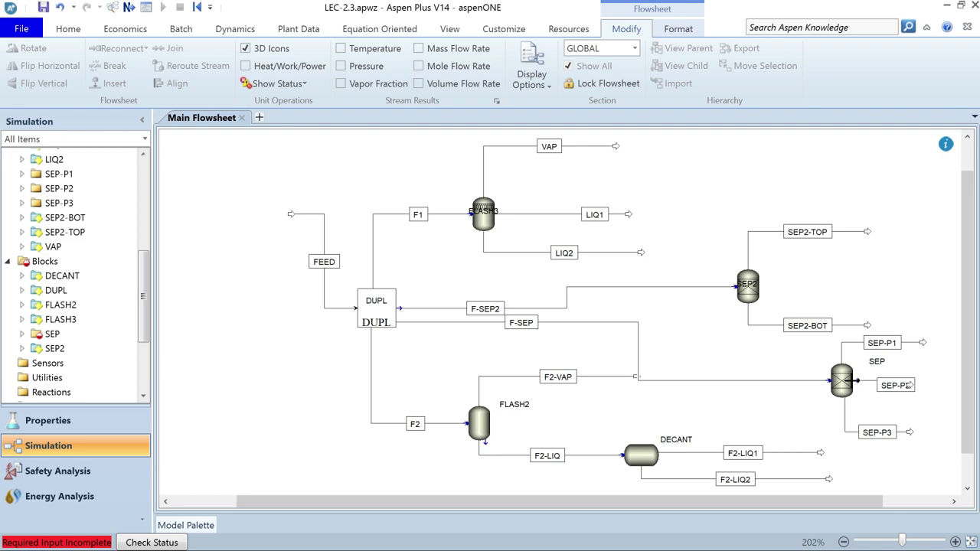
Set the SEP block's split fractions for outlet SEP-P1 to 0.5 DECANE, 0.3 WATER and 0.9 CO2.
{"action": "double_click", "coordinate": [840, 381]}
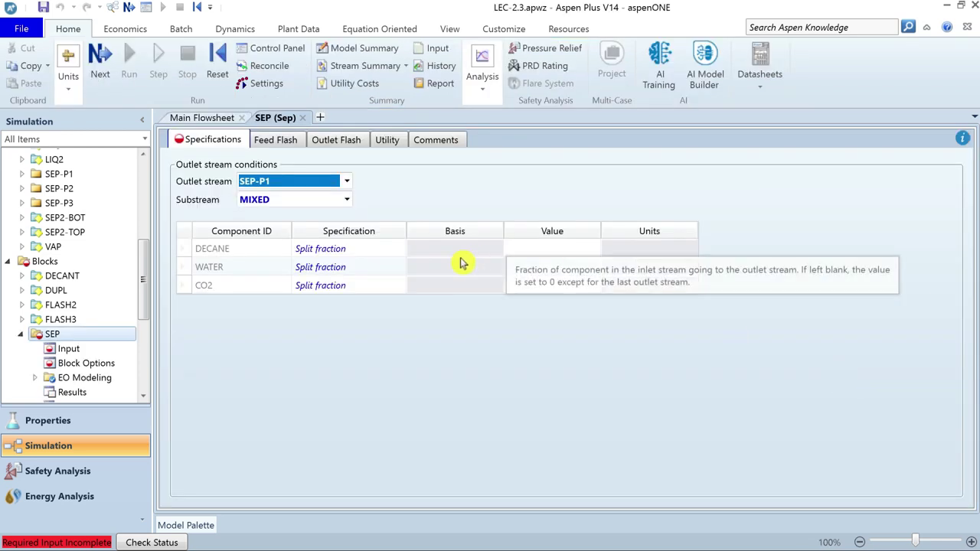
{"action": "left_click", "coordinate": [391, 252]}
{"action": "left_click", "coordinate": [398, 248]}
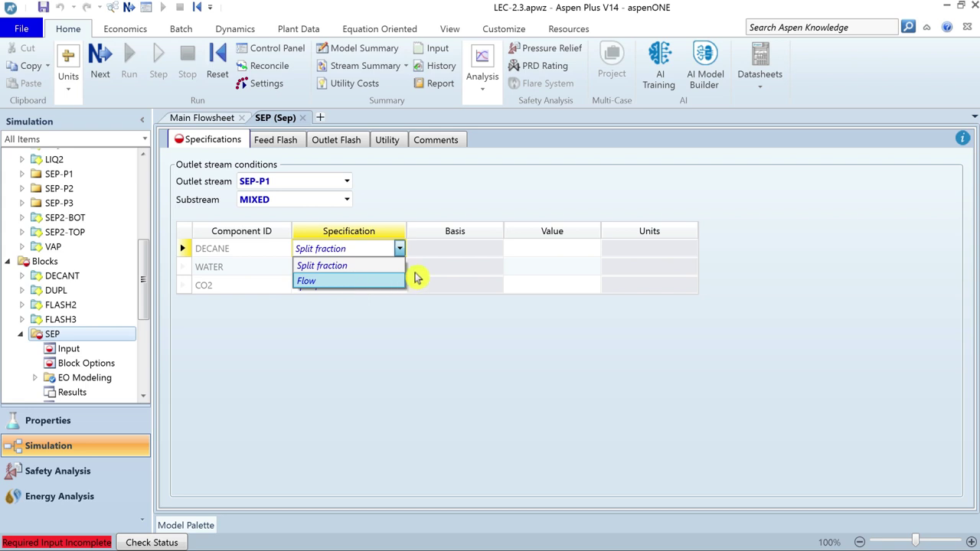
{"action": "left_click", "coordinate": [467, 252]}
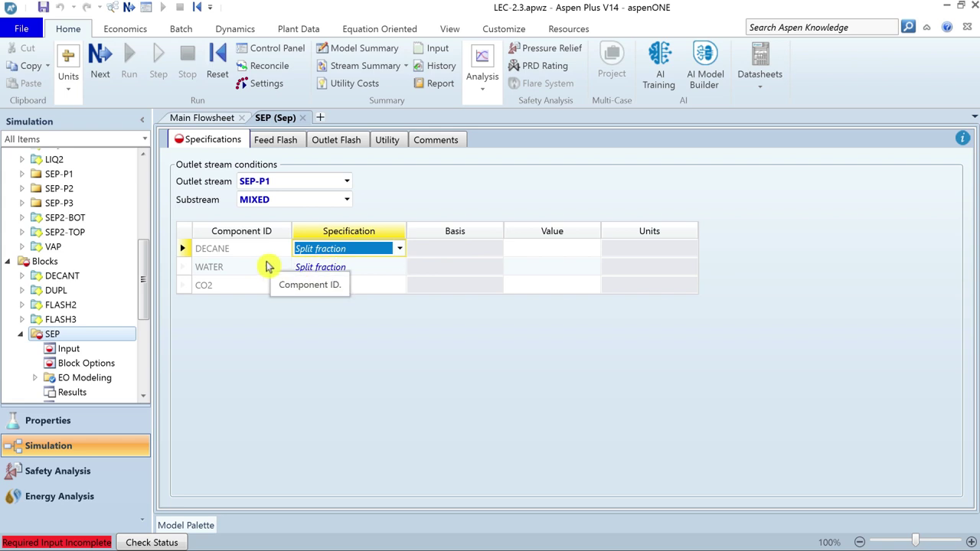
{"action": "left_click", "coordinate": [547, 252]}
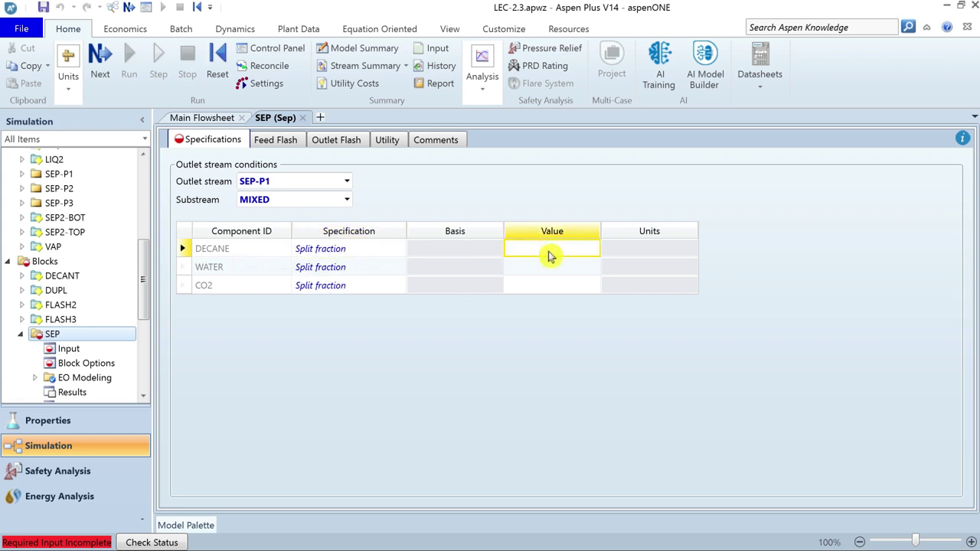
{"action": "type", "text": "0.5"}
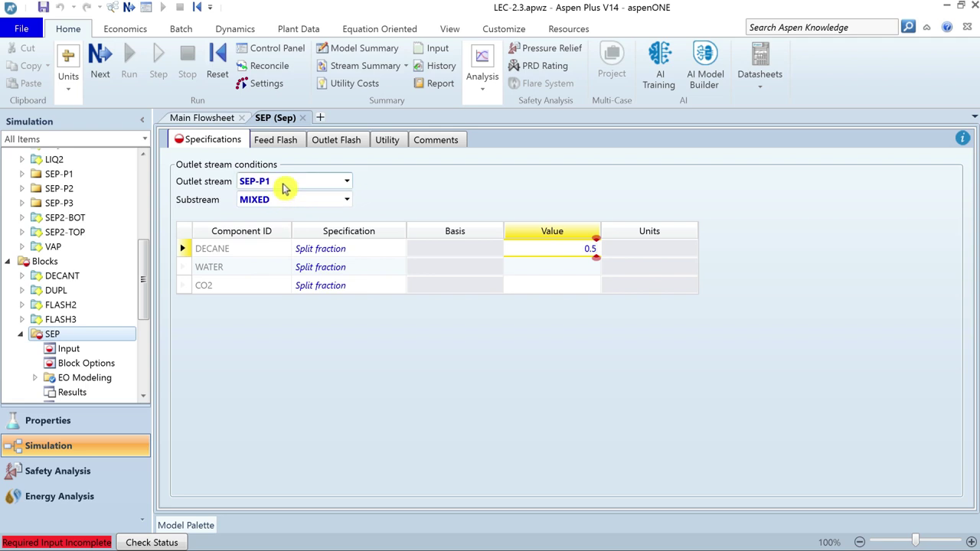
{"action": "left_click", "coordinate": [551, 267]}
{"action": "type", "text": "0.3"}
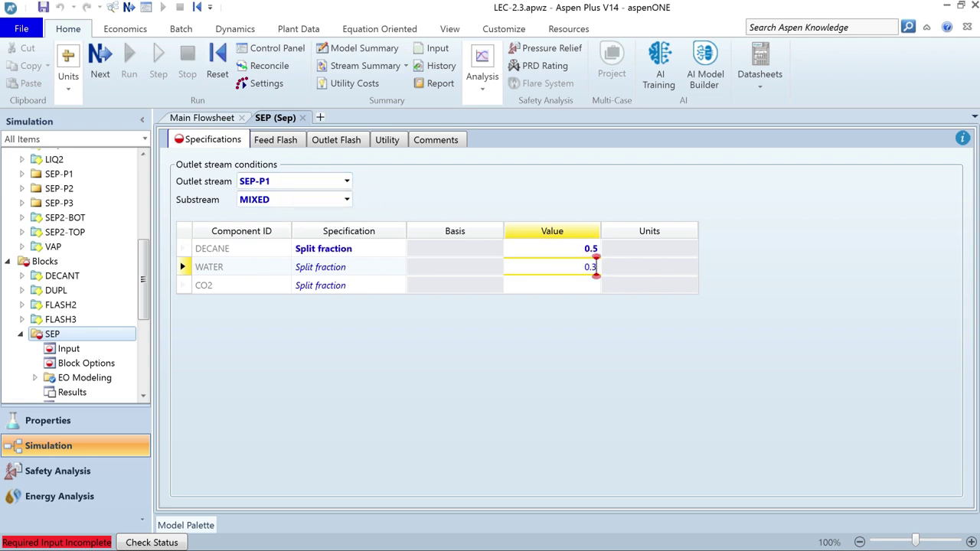
{"action": "left_click", "coordinate": [536, 285]}
{"action": "type", "text": "0.9"}
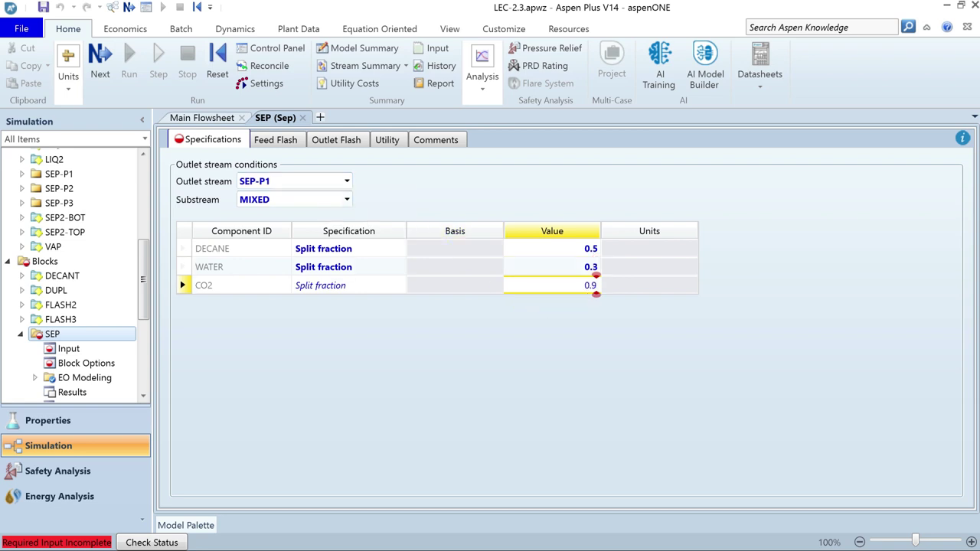
Set the split fractions for outlet SEP-P2 to 0.3 DECANE, 0.1 WATER and 0.05 CO2.
{"action": "left_click", "coordinate": [349, 182]}
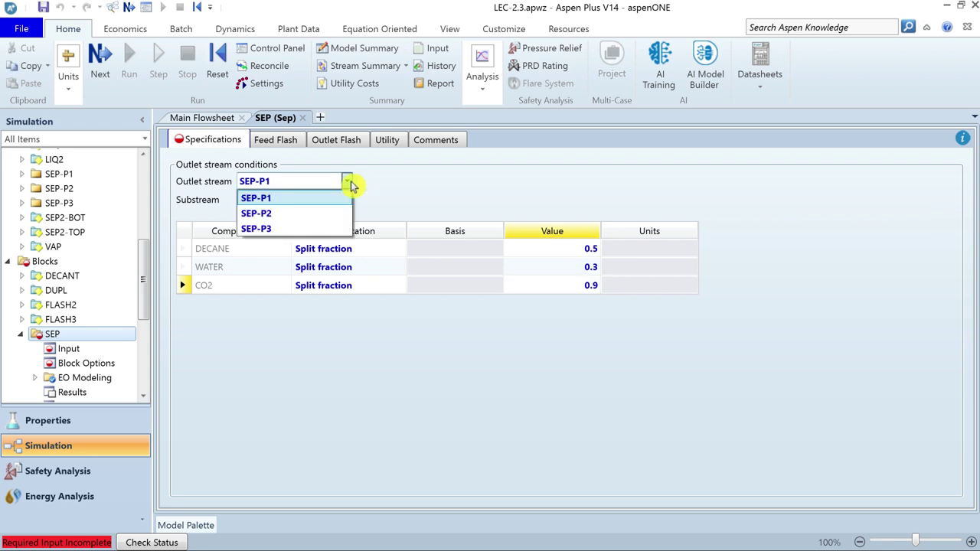
{"action": "left_click", "coordinate": [280, 214]}
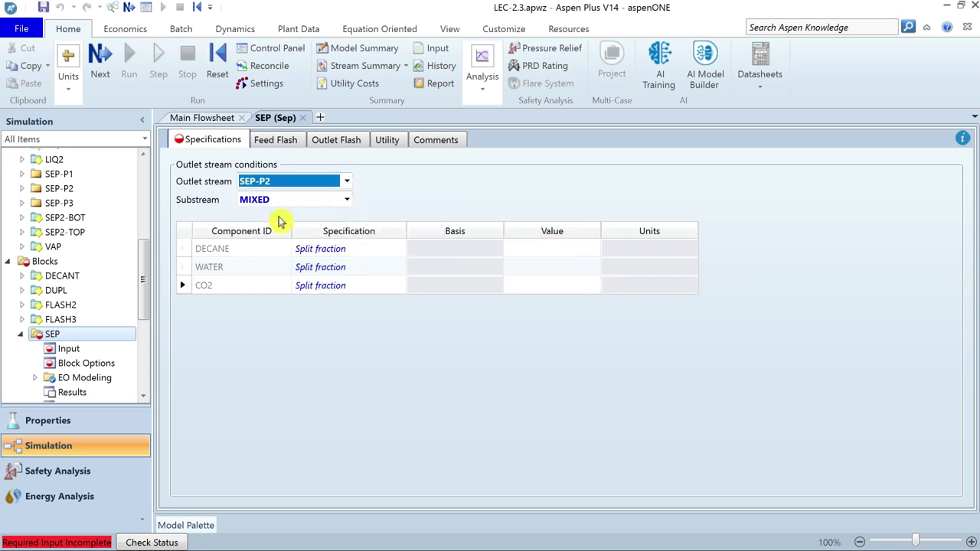
{"action": "left_click", "coordinate": [561, 252]}
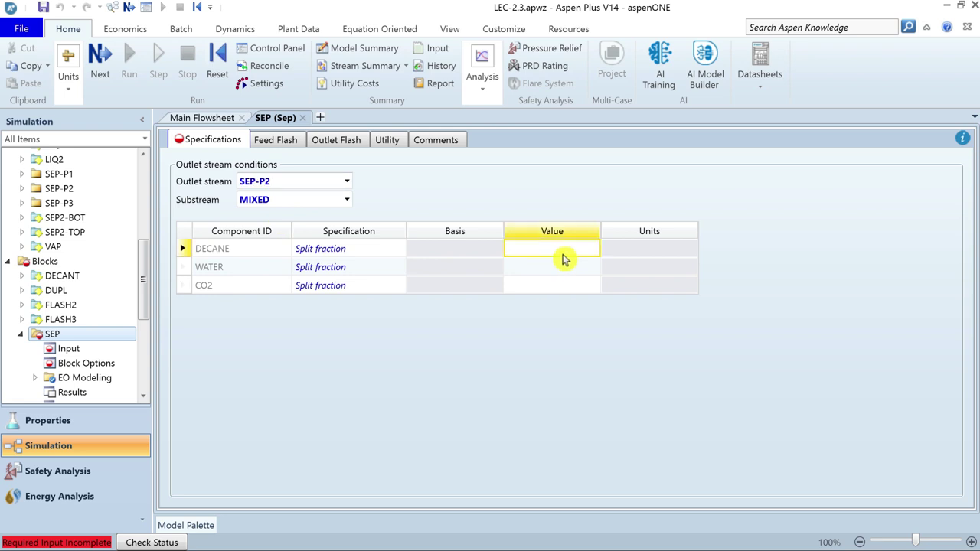
{"action": "type", "text": "0.3"}
{"action": "left_click", "coordinate": [555, 267]}
{"action": "type", "text": "0.1"}
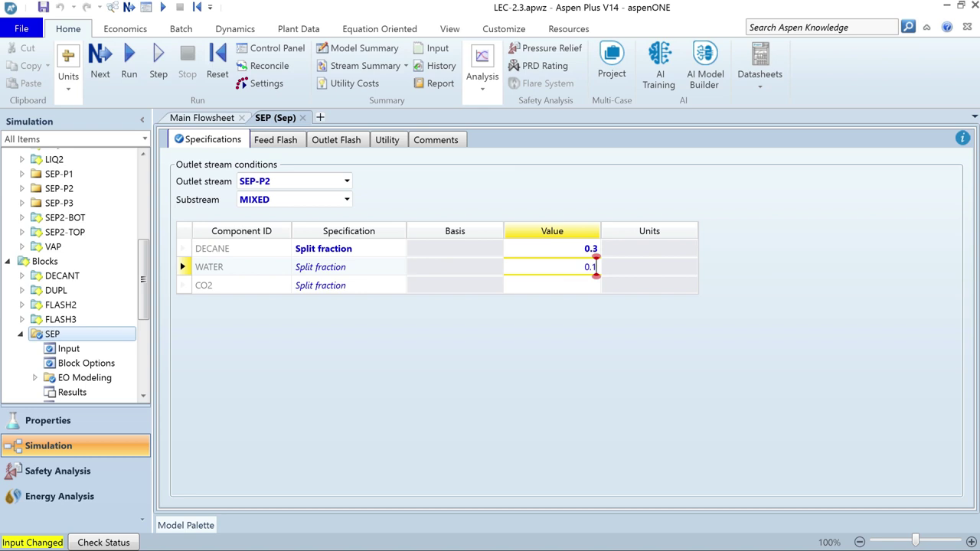
{"action": "left_click", "coordinate": [596, 285]}
{"action": "type", "text": "0.05"}
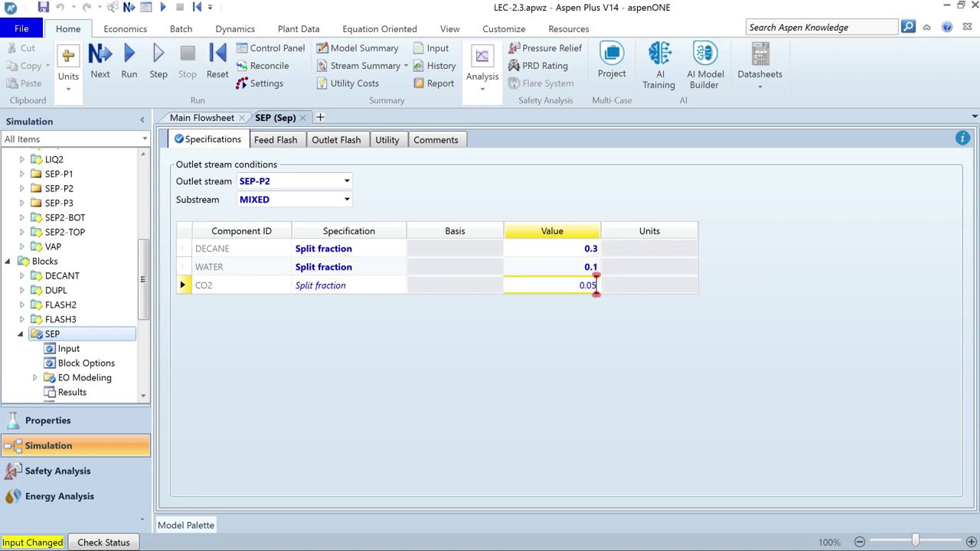
{"action": "left_click", "coordinate": [635, 367]}
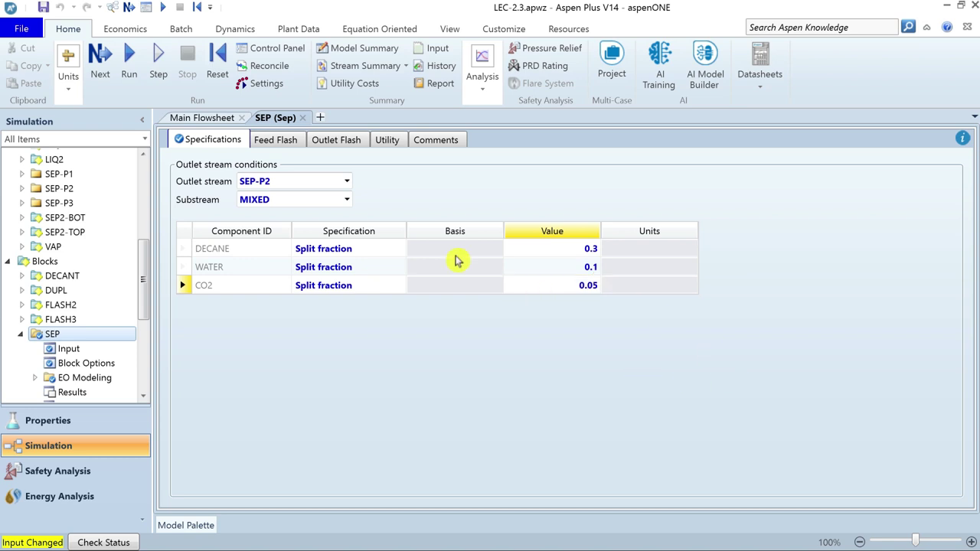
Run the simulation, examine the component mole flows in the SEP block's stream results, and close the results.
{"action": "left_click", "coordinate": [121, 64]}
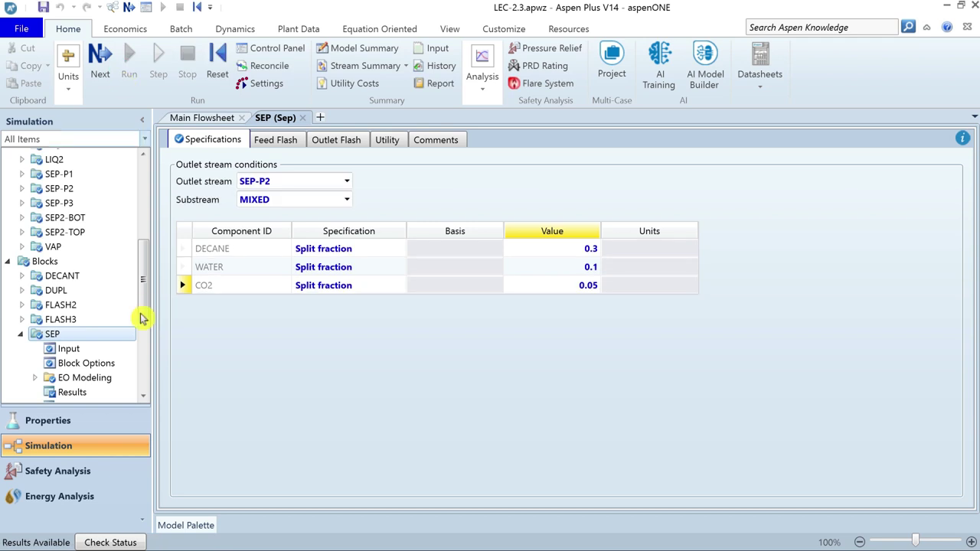
{"action": "left_click_drag", "start_coordinate": [143, 313], "coordinate": [98, 341]}
{"action": "left_click", "coordinate": [98, 341]}
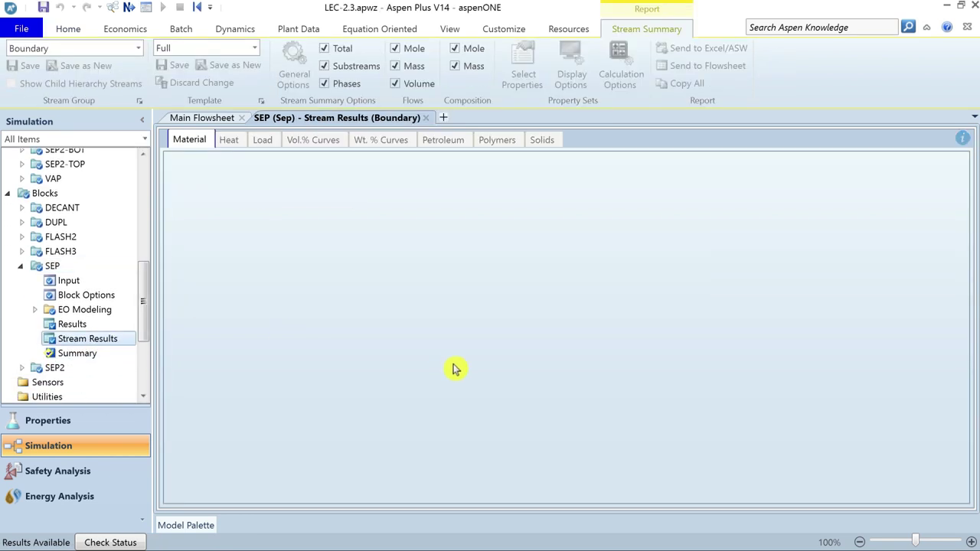
{"action": "scroll", "coordinate": [632, 372], "scroll_direction": "down", "scroll_amount": 3}
{"action": "scroll", "coordinate": [631, 372], "scroll_direction": "down", "scroll_amount": 3}
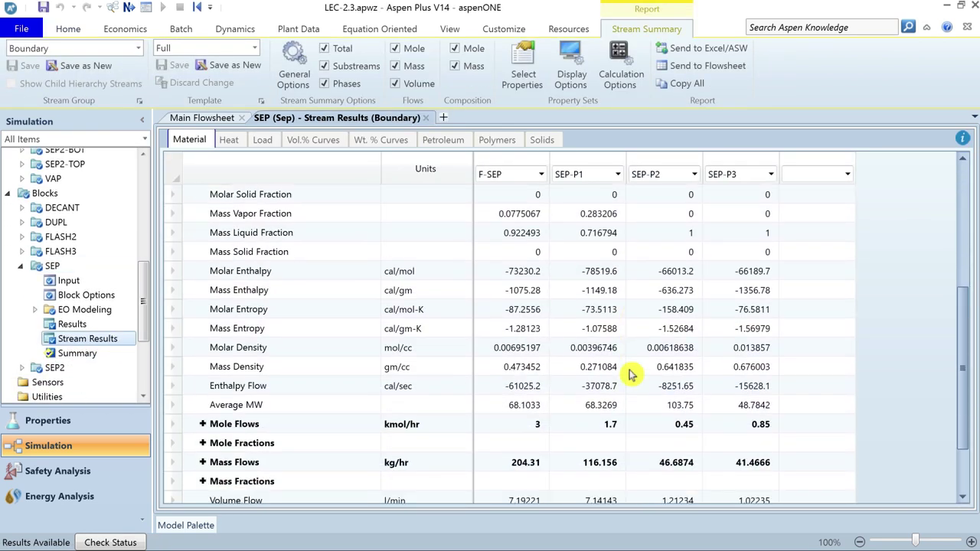
{"action": "left_click", "coordinate": [203, 348]}
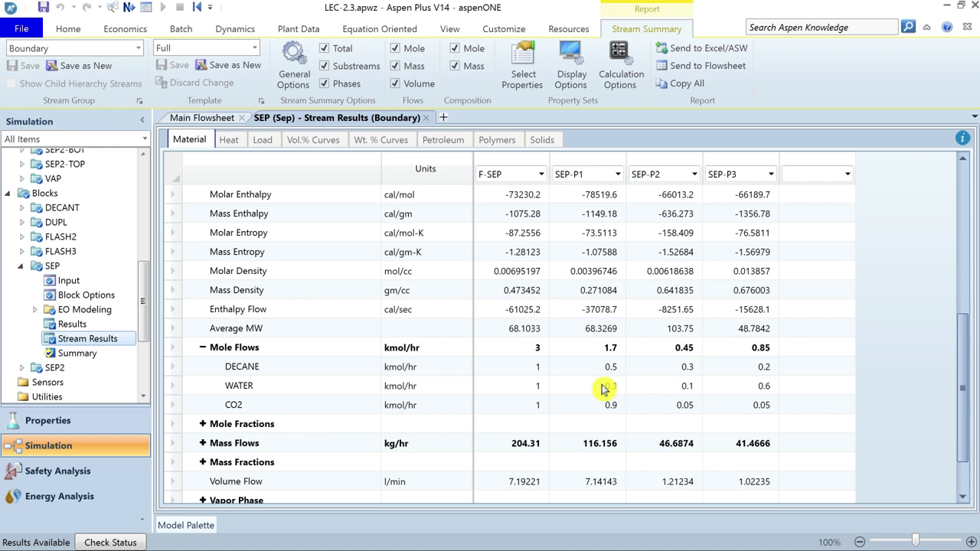
{"action": "left_click", "coordinate": [433, 118]}
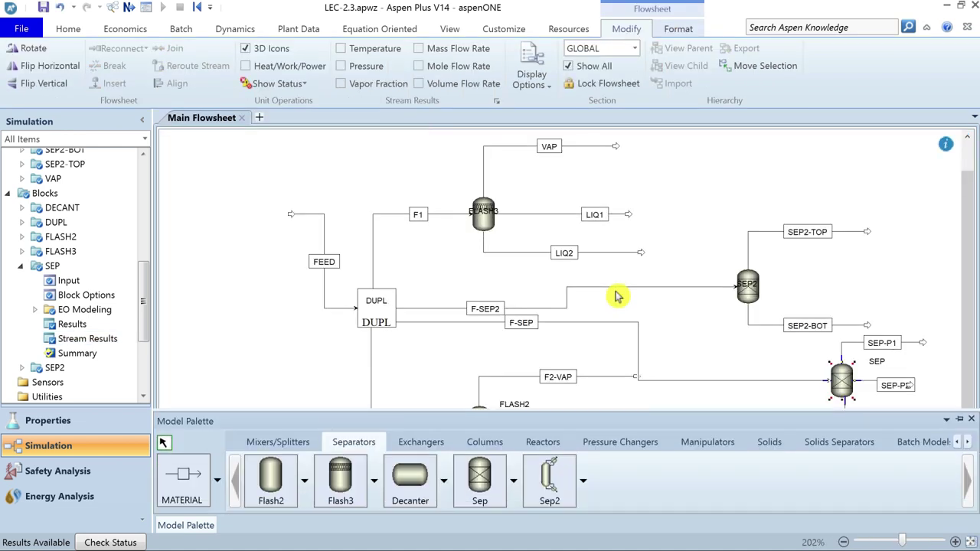